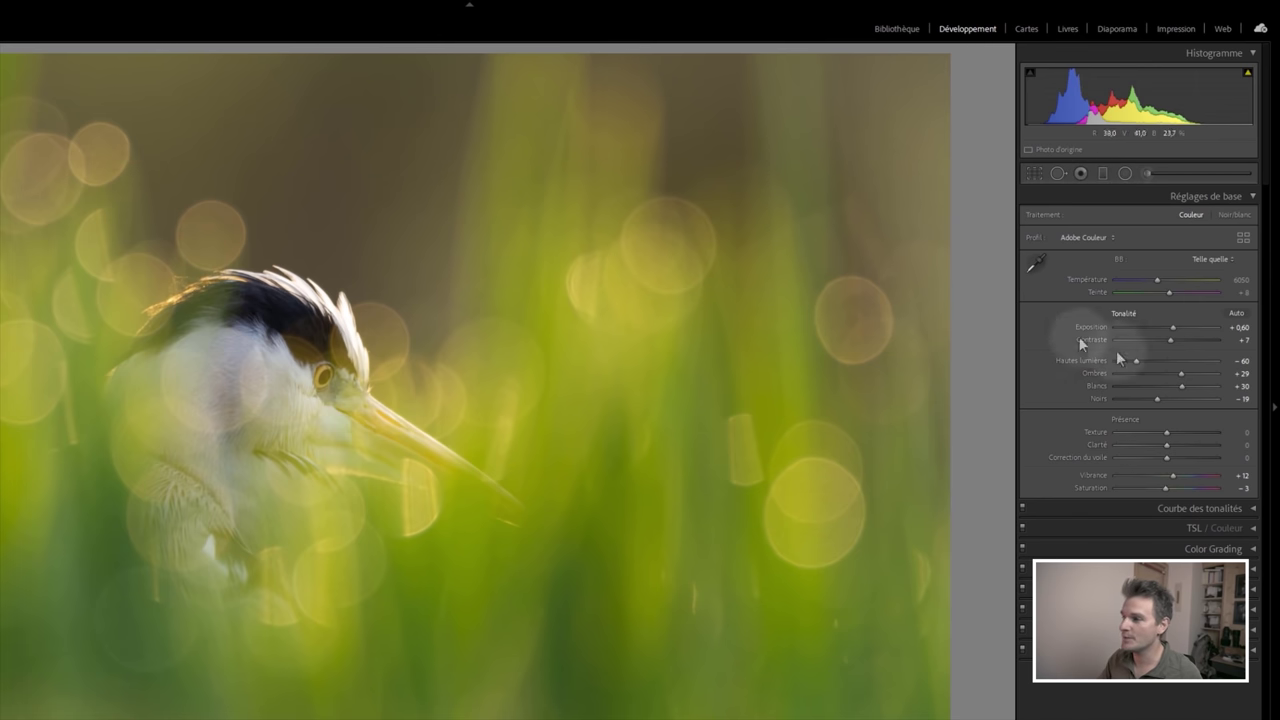
Expand the Courbe des tonalités and Détail sections, then bring up the panel options menu.
left_click(1248, 510)
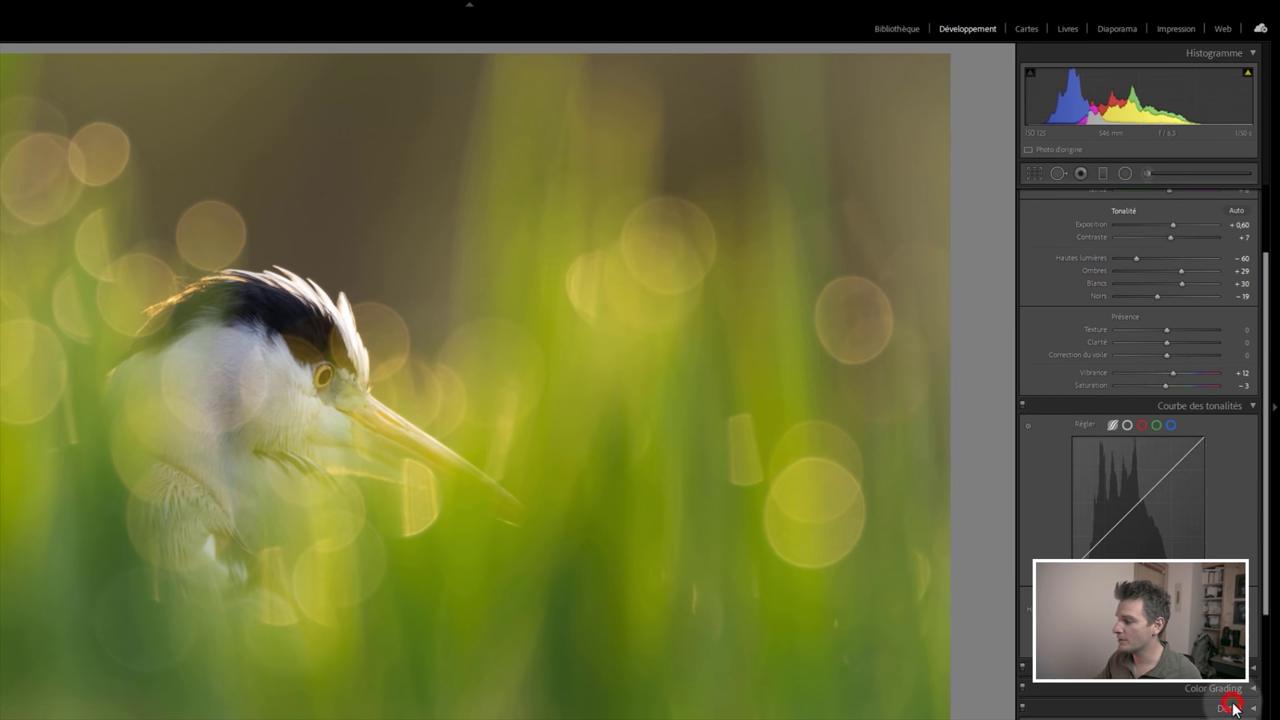
left_click(1232, 708)
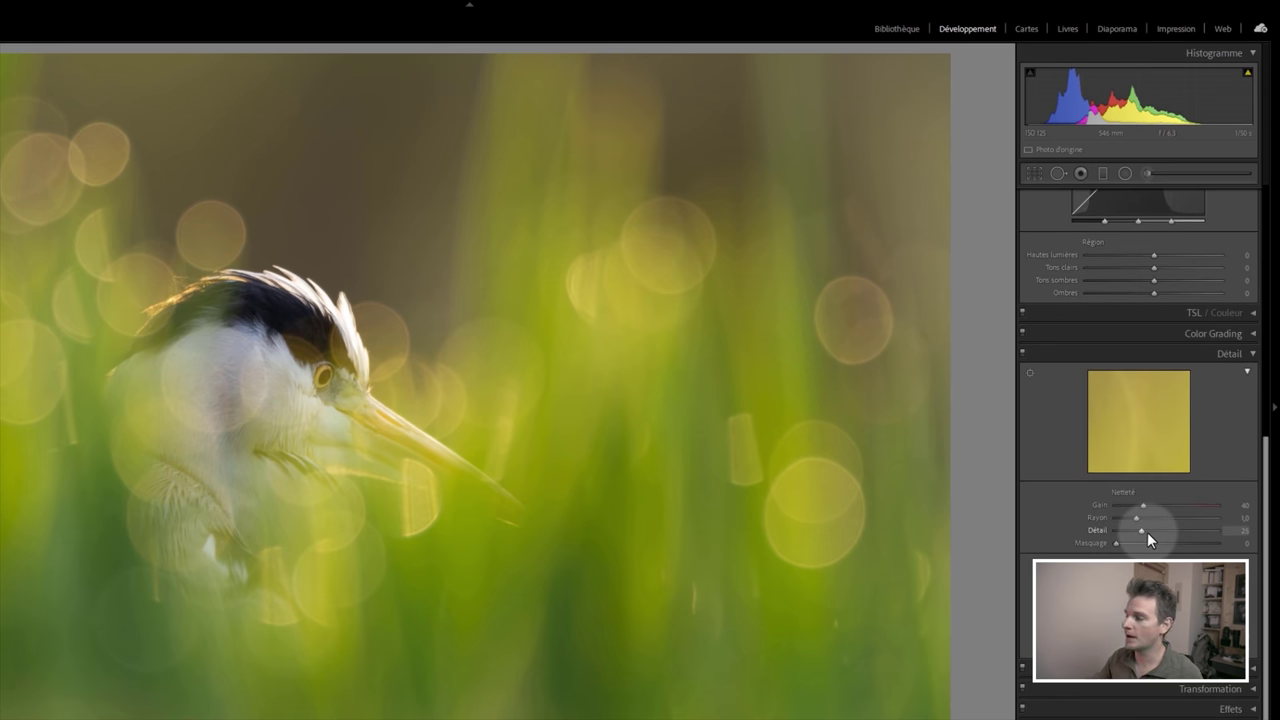
scroll(1161, 479, "up", 3)
scroll(1180, 504, "up", 3)
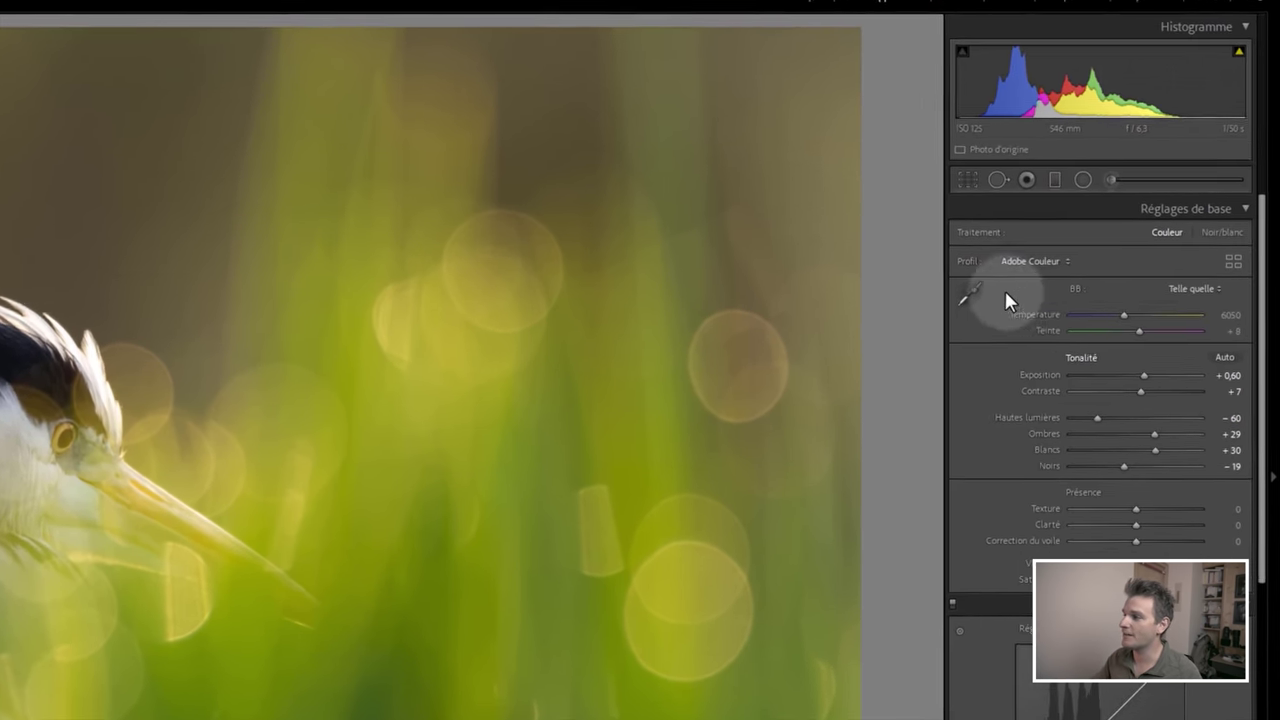
right_click(1083, 213)
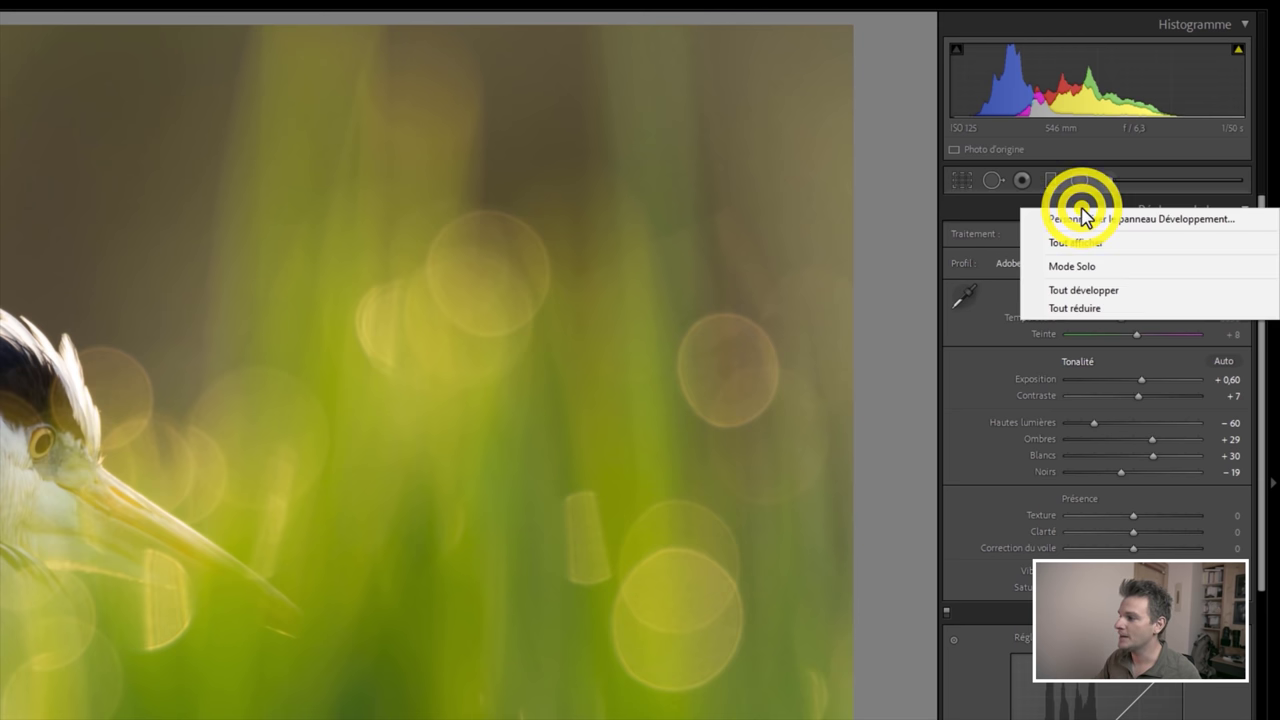
Turn on Mode Solo, then open Color Grading, TSL / Couleur and finally Réglages de base.
left_click(1086, 268)
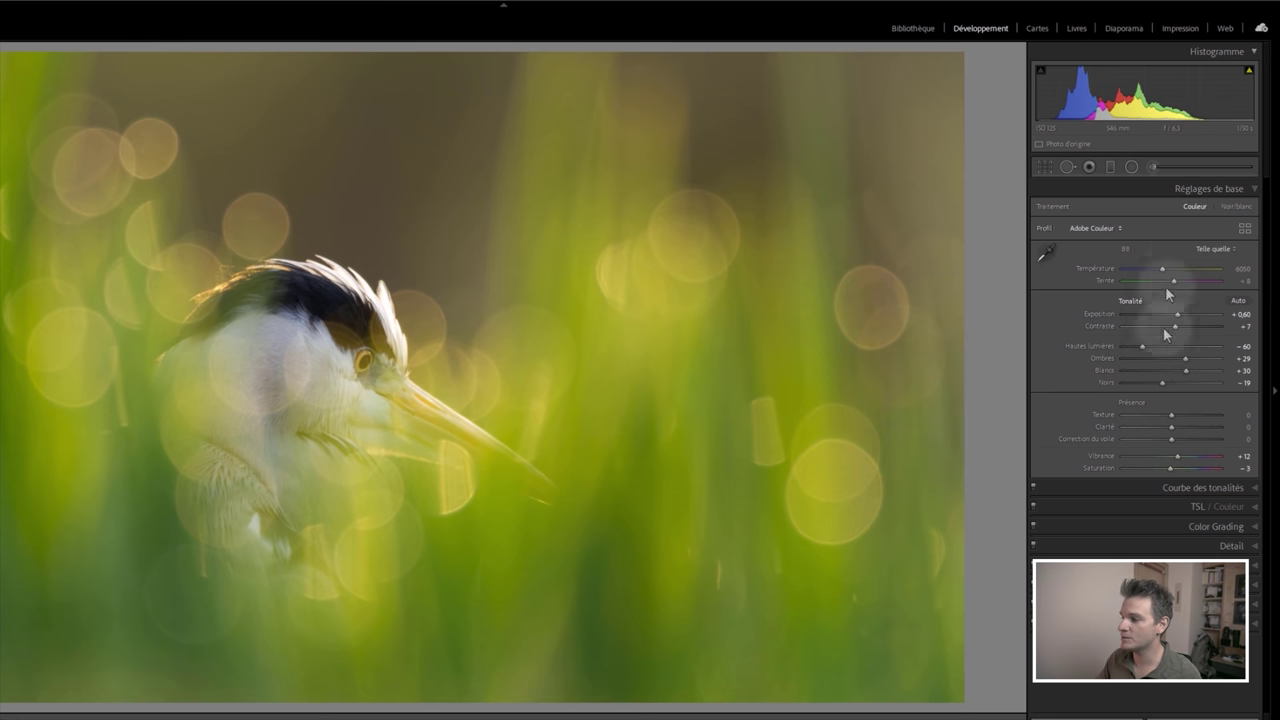
left_click(1247, 528)
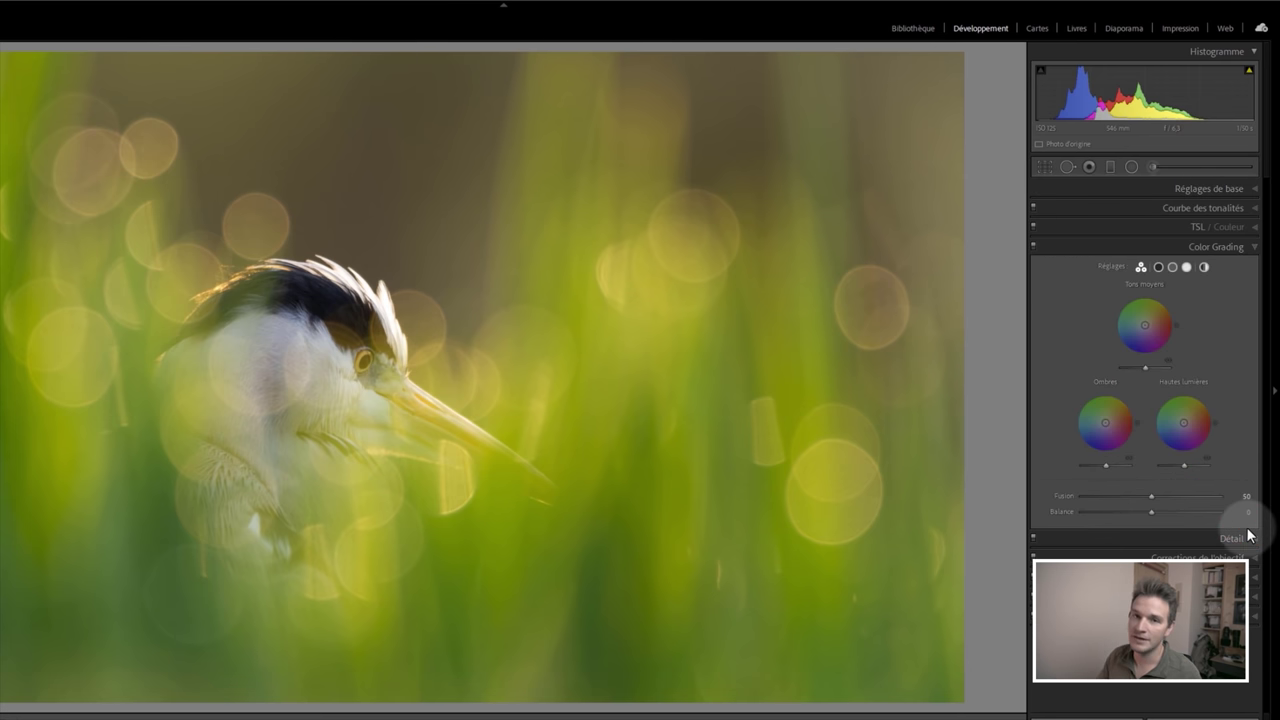
left_click(1238, 228)
left_click(1224, 190)
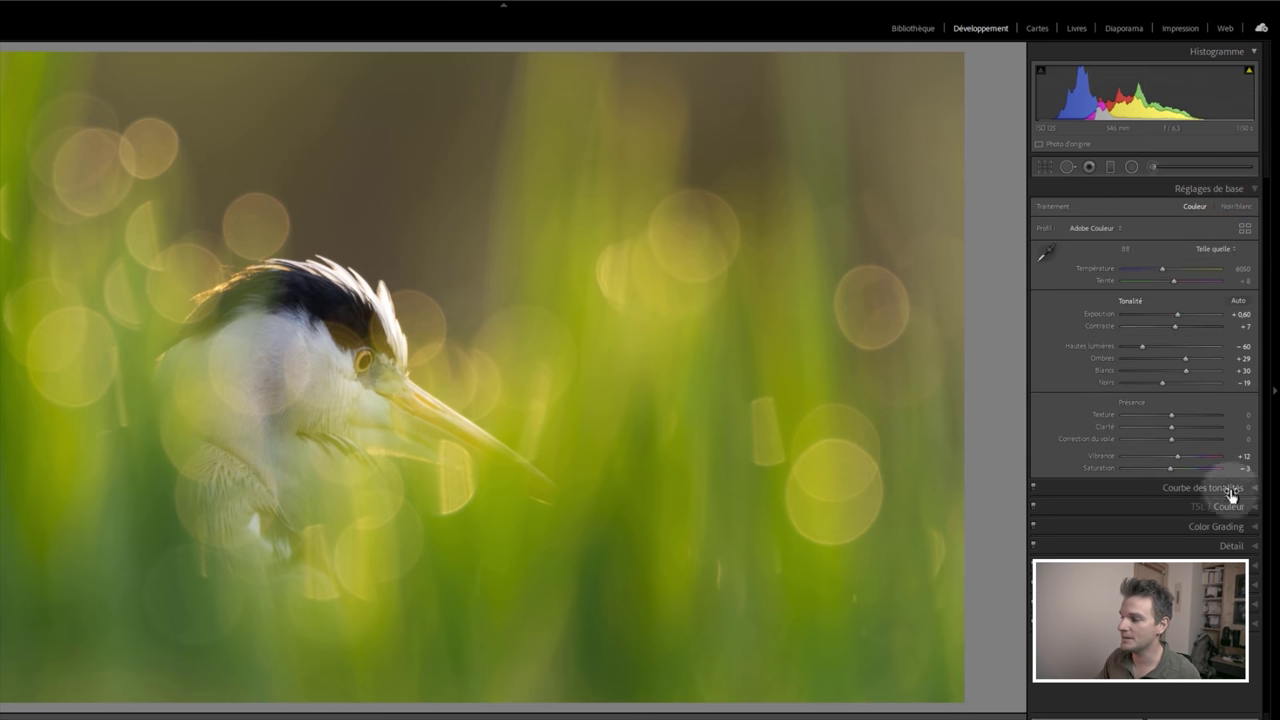
Enable Mode Solo for the Bibliothèque panels, return to Développement, and narrow the right panel.
left_click(915, 30)
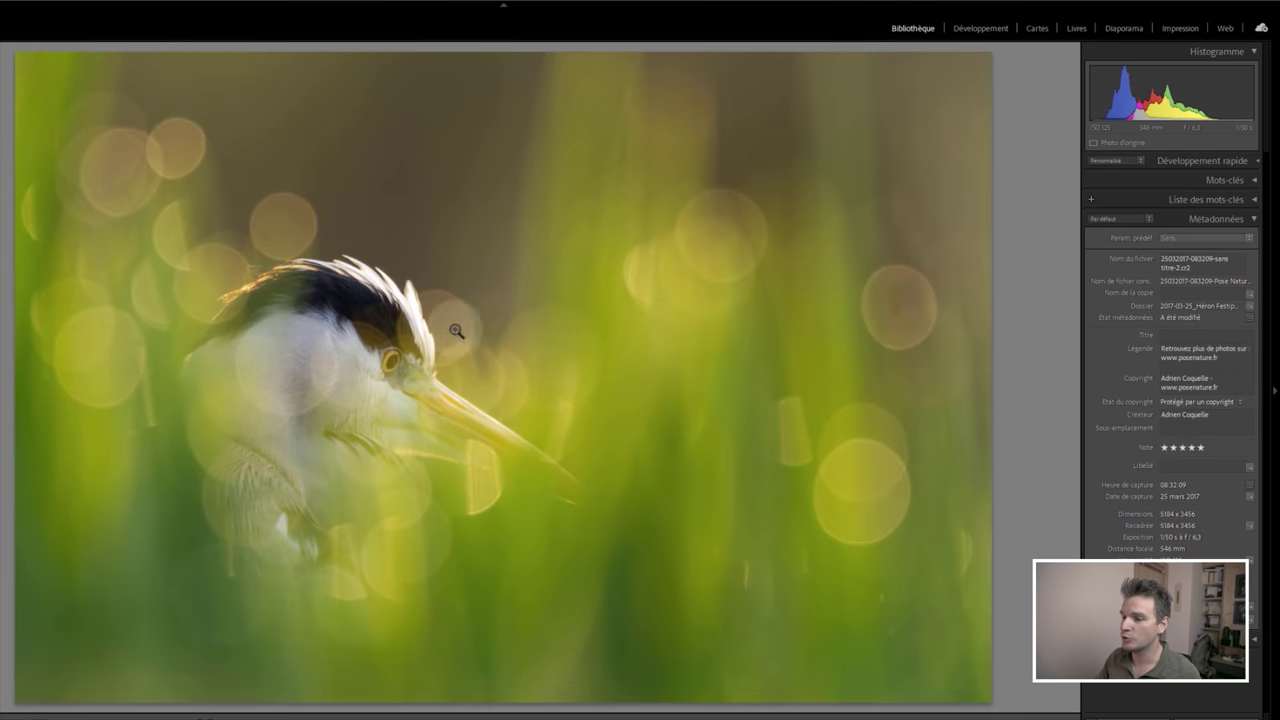
right_click(1197, 161)
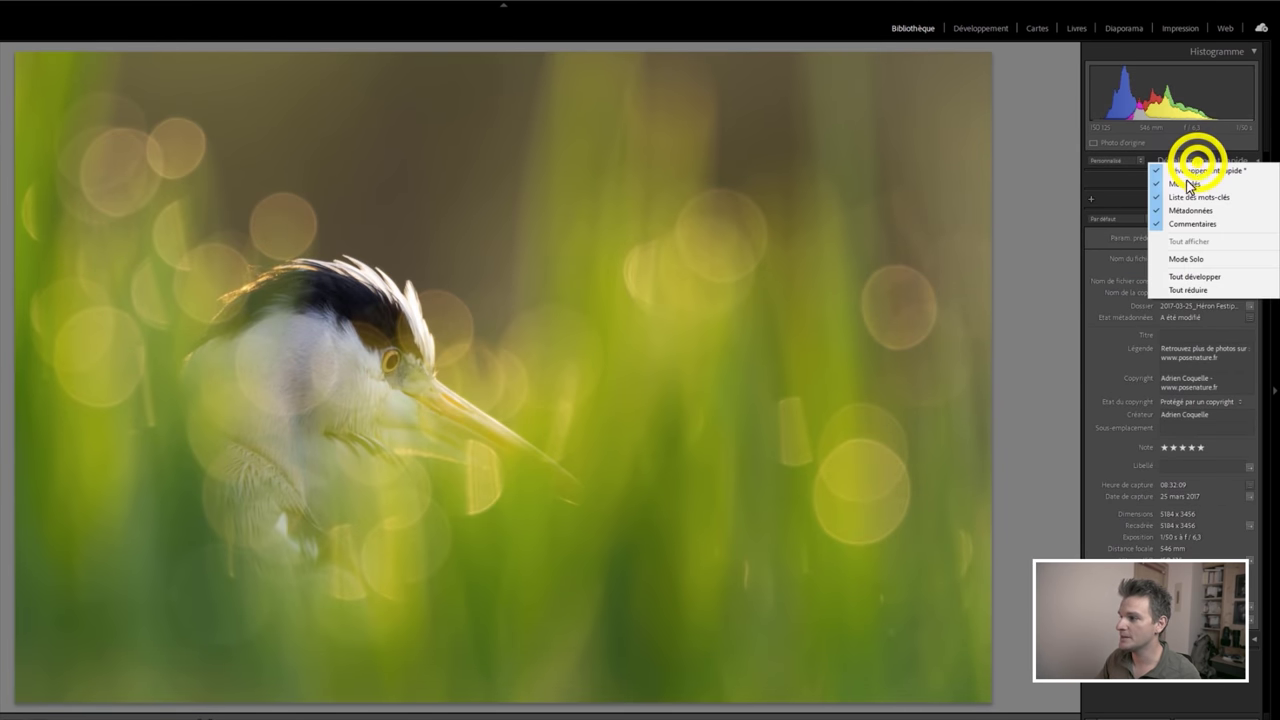
left_click(1193, 258)
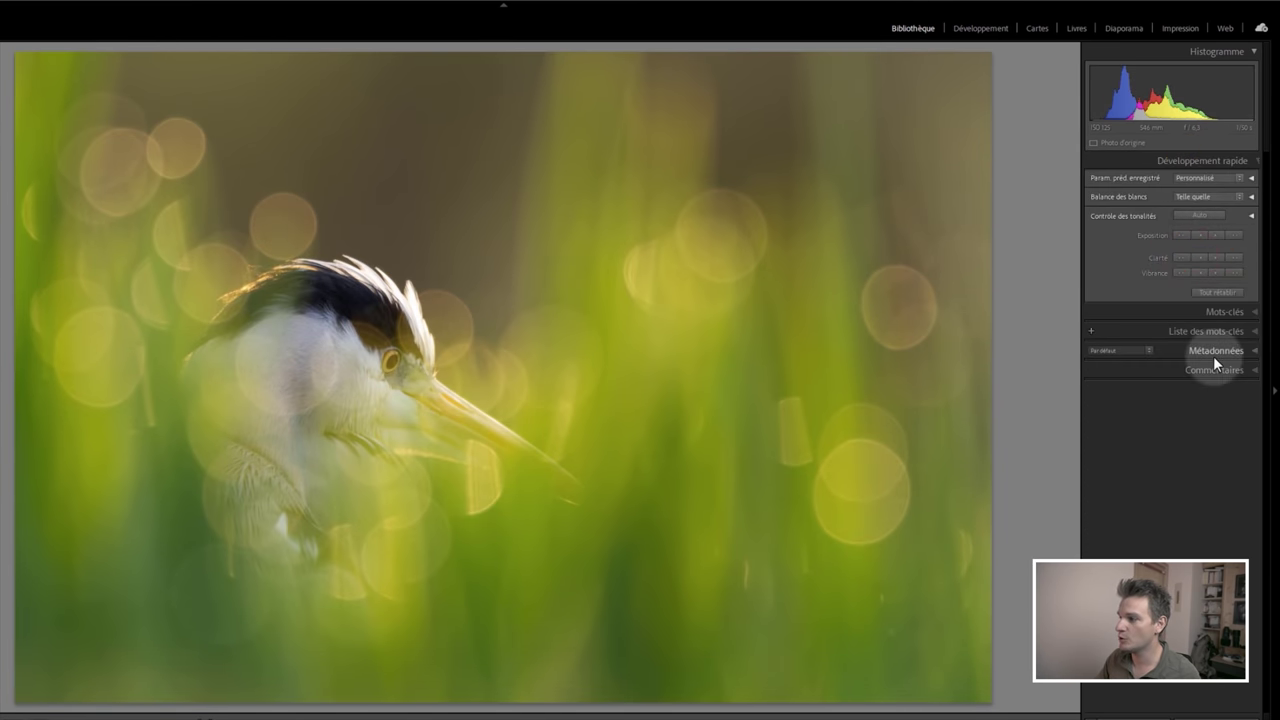
key("d")
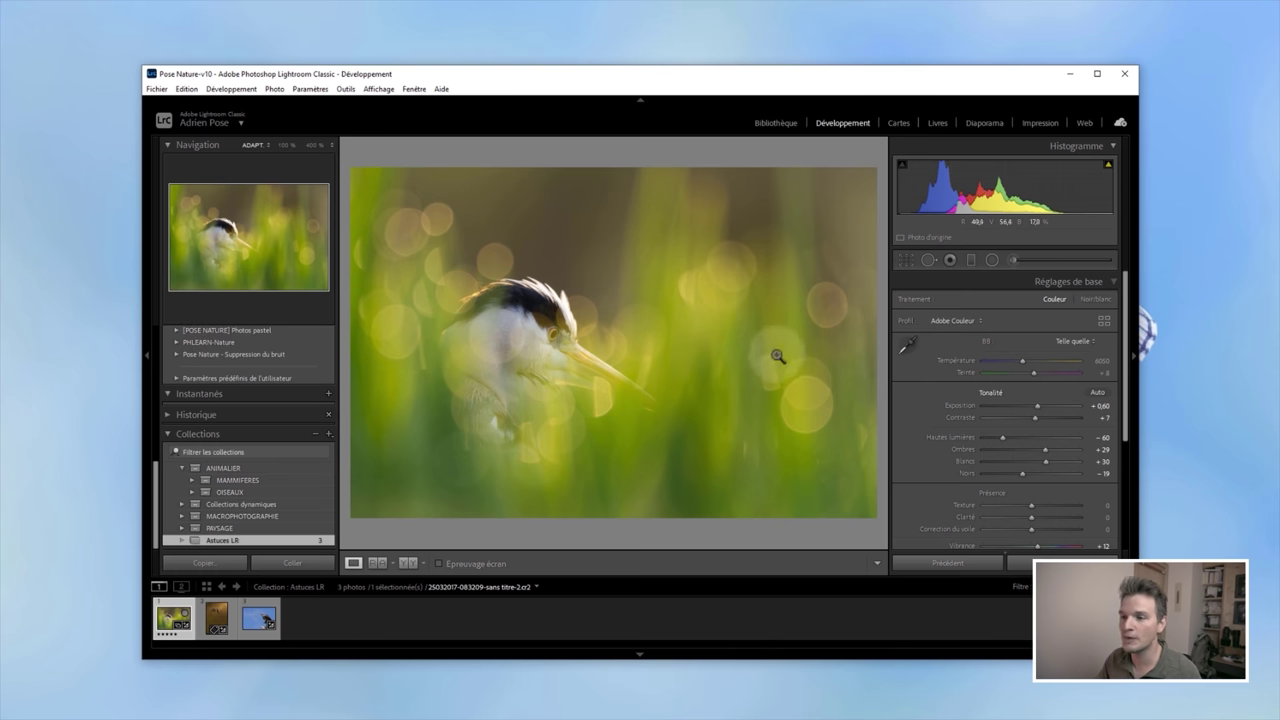
left_click_drag(889, 377, 985, 377)
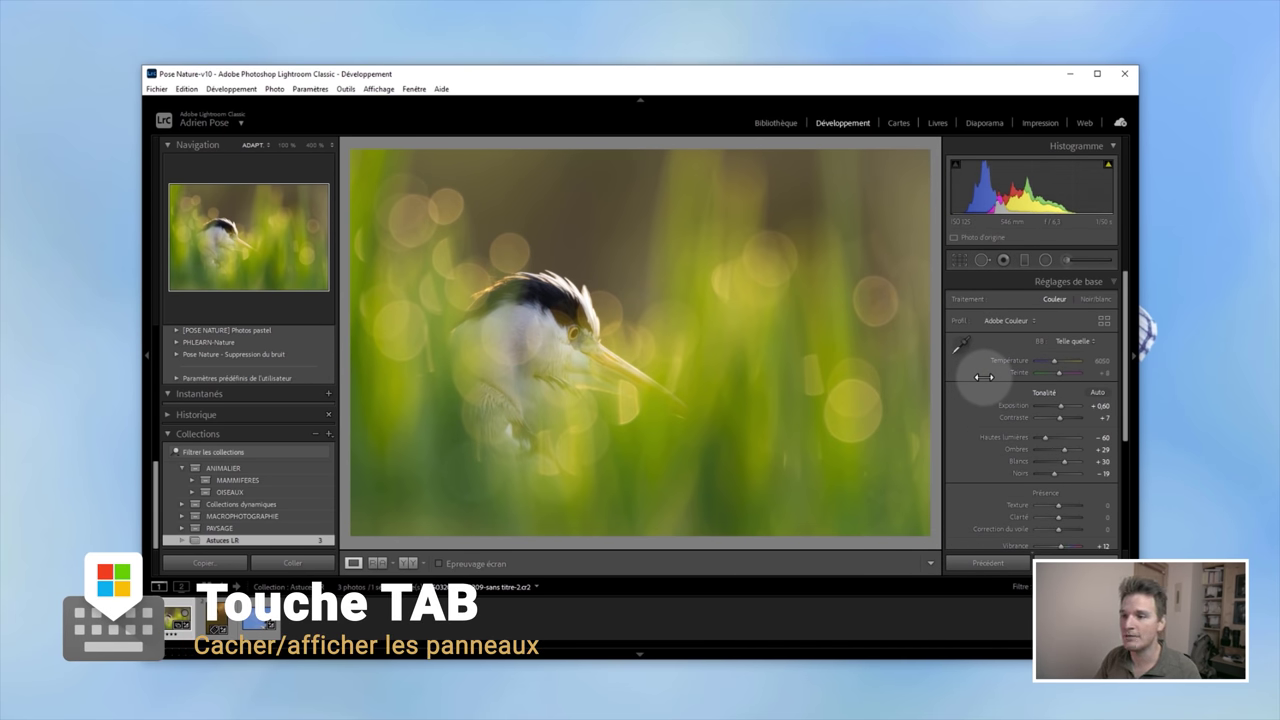
Toggle the side panels with Tab, leaving them hidden, and hide the module bar.
key("Tab")
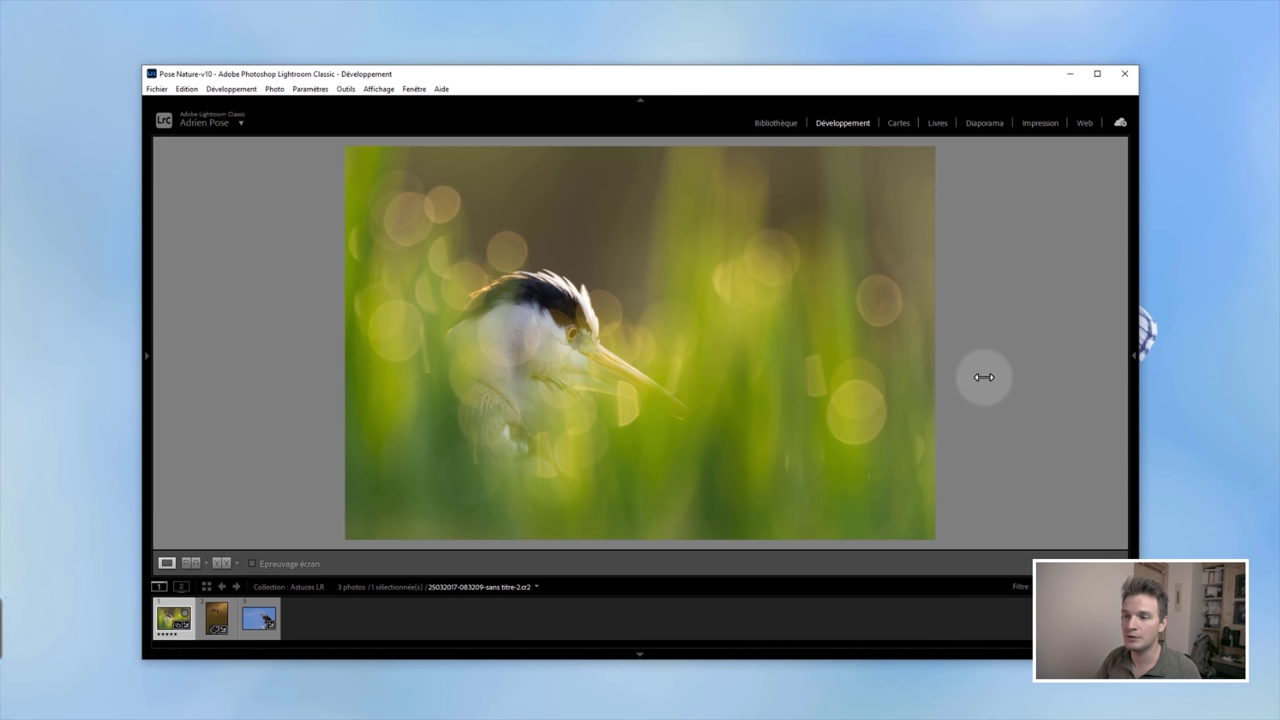
key("Tab")
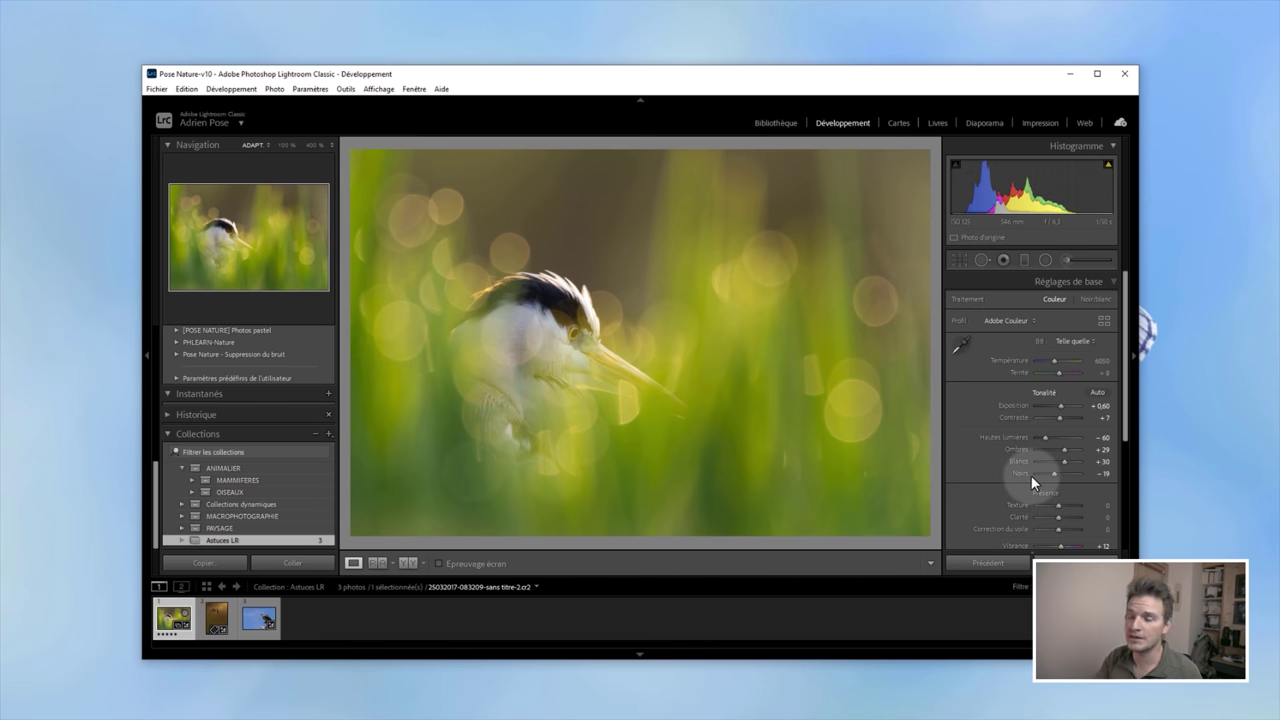
key("Tab")
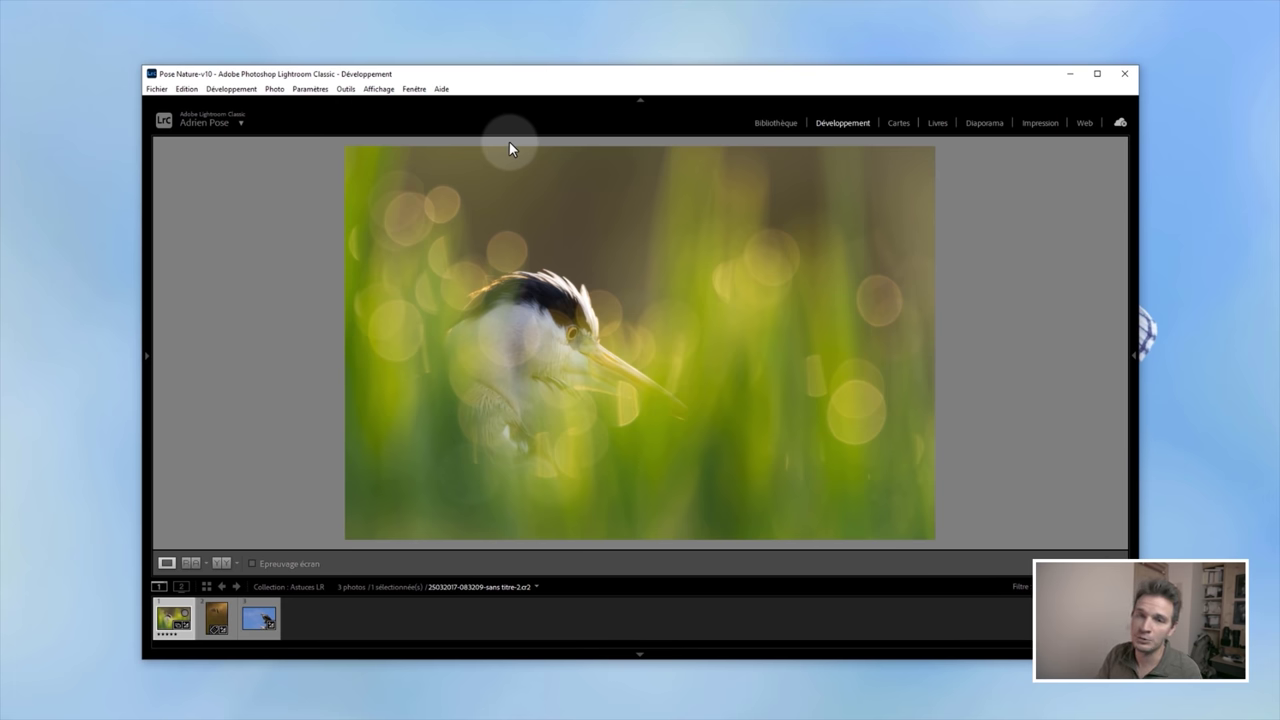
left_click(640, 100)
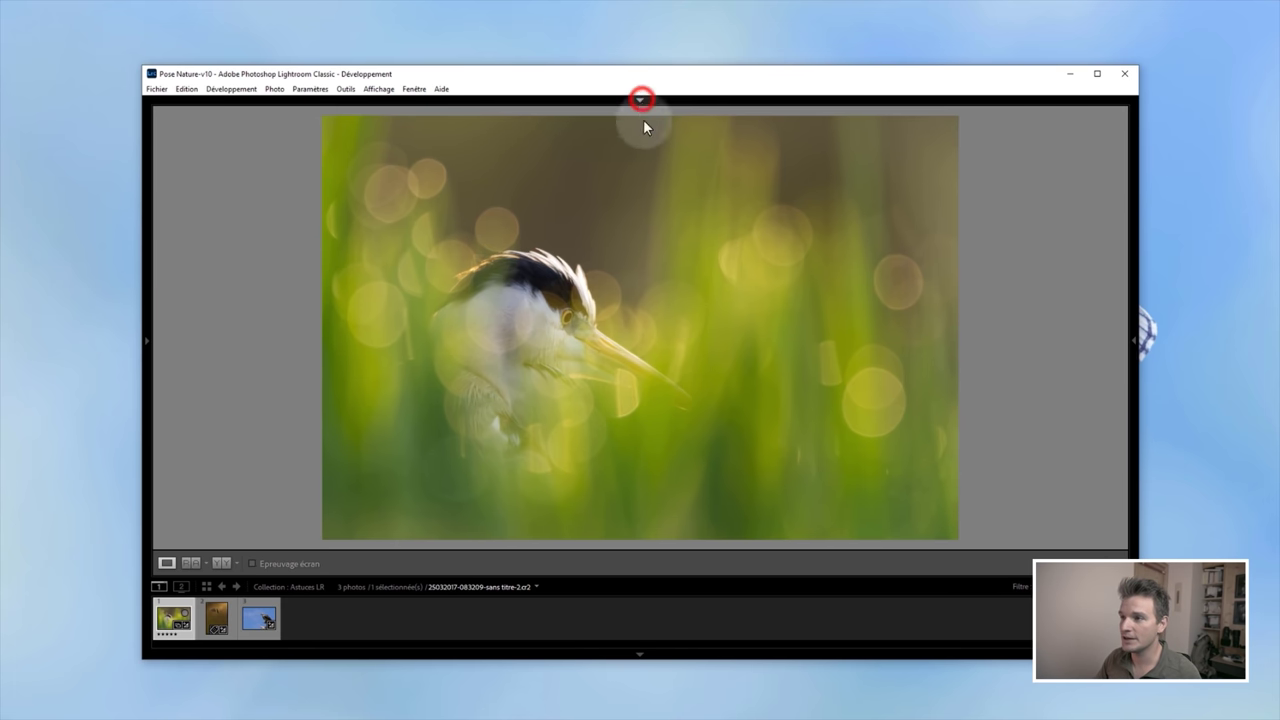
Hide the filmstrip and bring both the left and right side panels back.
left_click(641, 652)
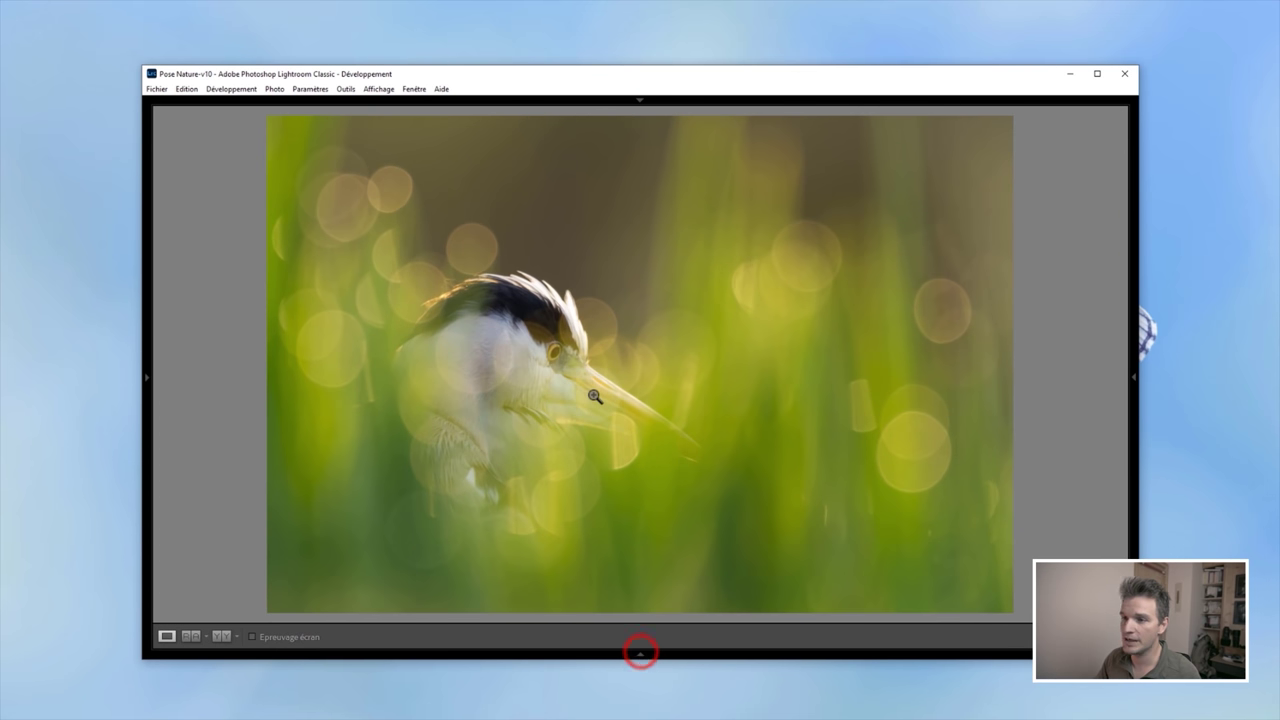
left_click(148, 378)
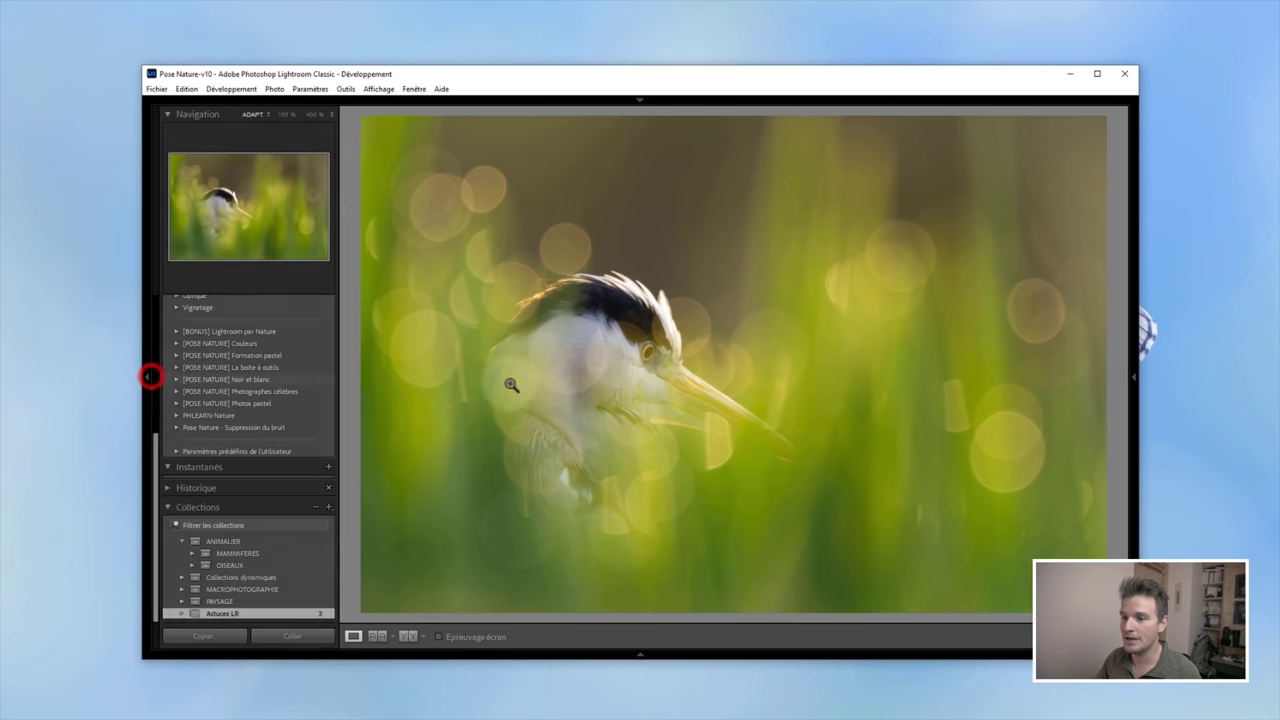
left_click(1133, 379)
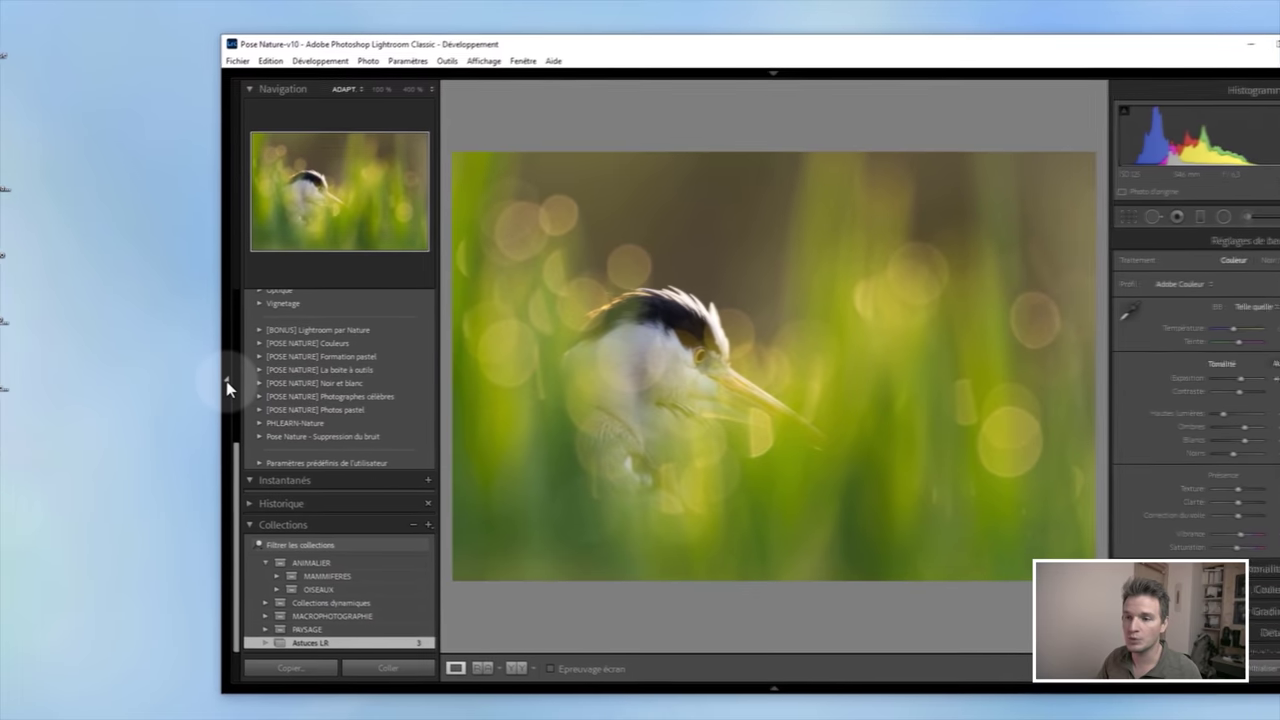
Set the left and right panels to Masquage et affichage automatiques, then collapse both.
right_click(148, 383)
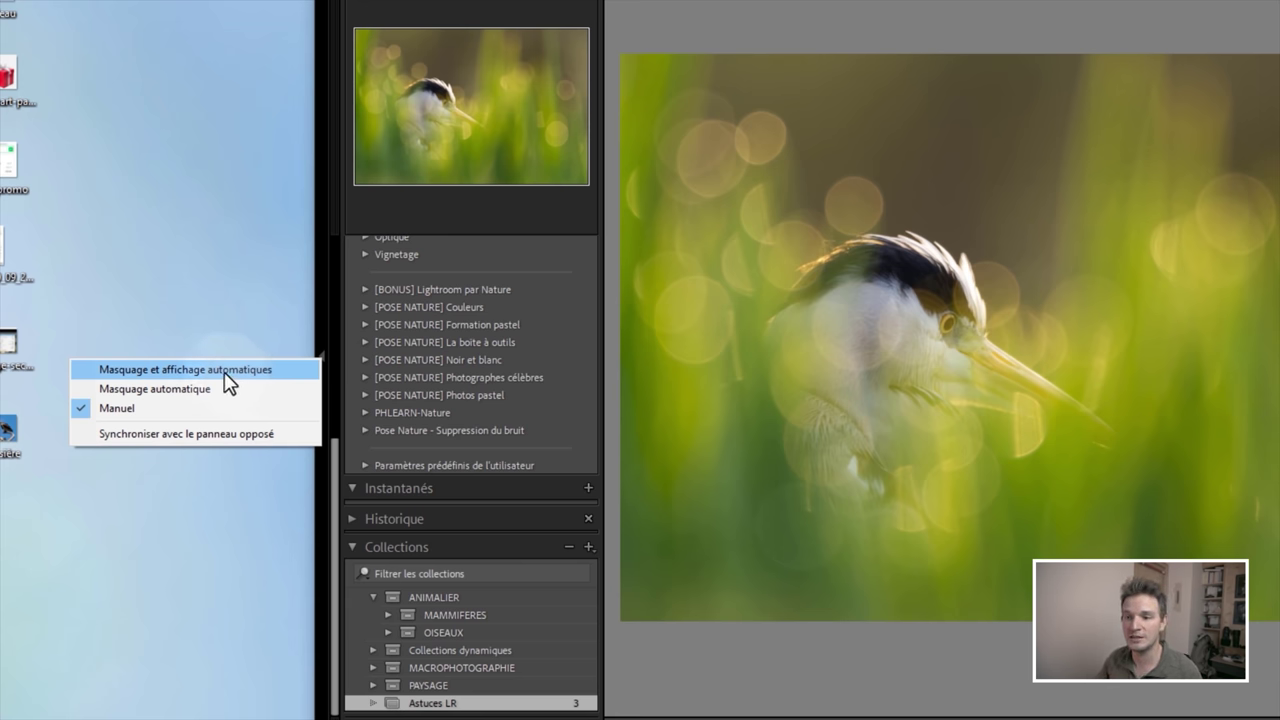
left_click(224, 371)
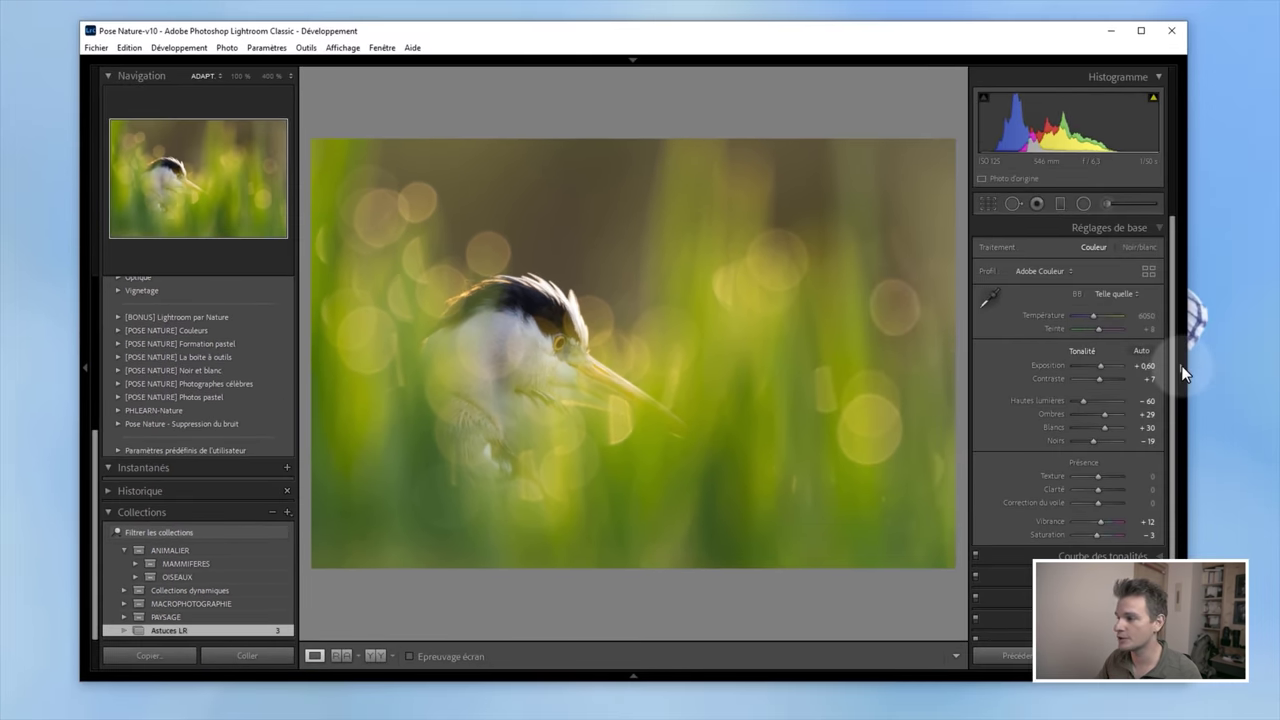
right_click(1181, 367)
left_click(1150, 370)
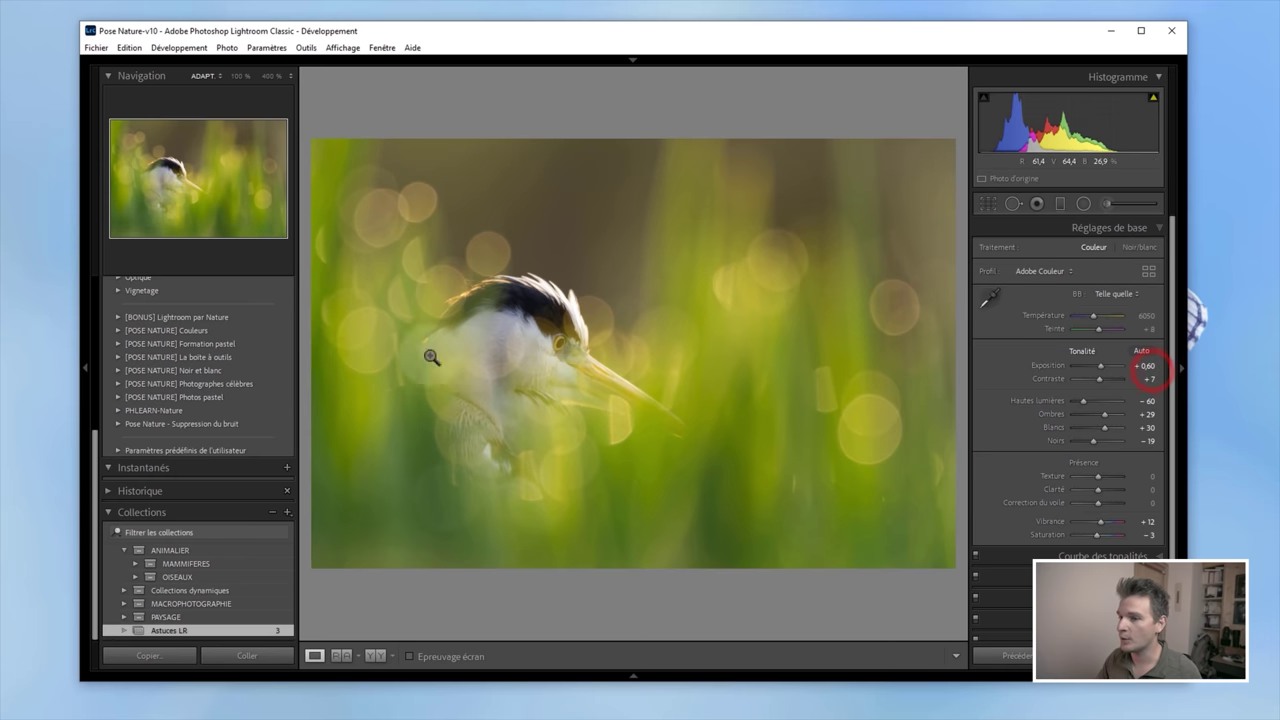
left_click(87, 366)
left_click(1179, 365)
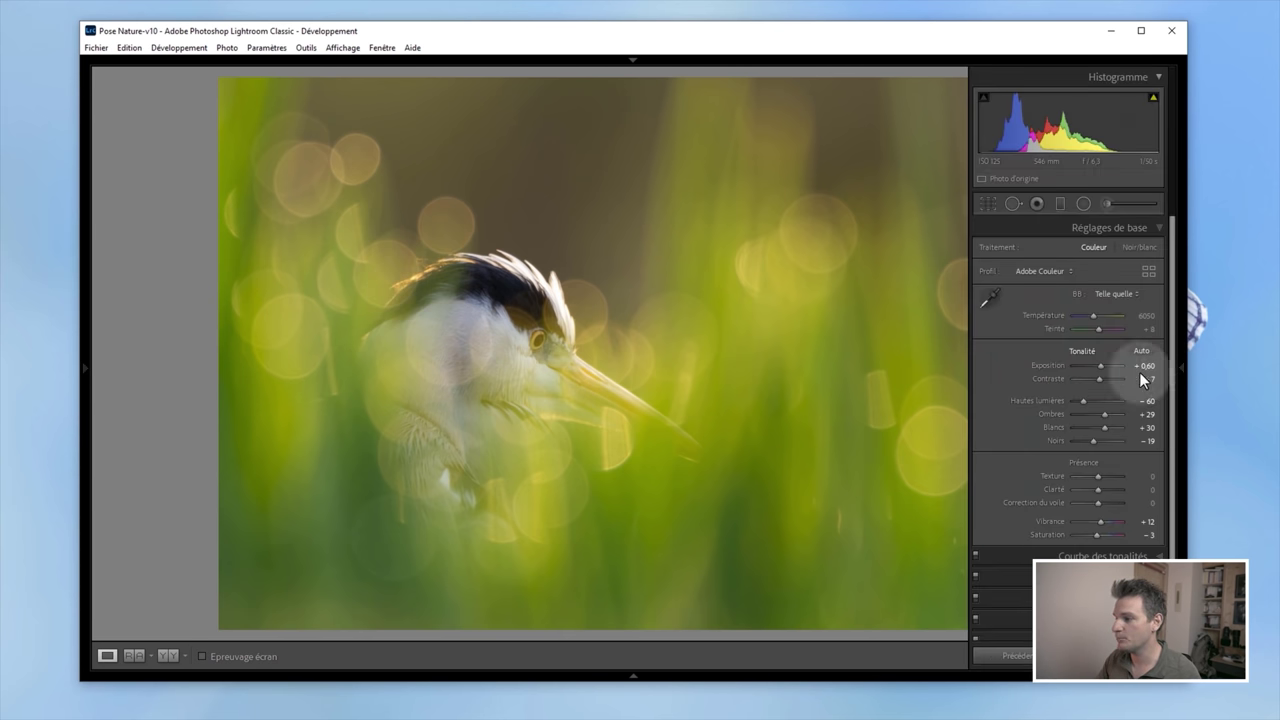
Set the top bar and filmstrip to auto-hide and show, and bring out the right panel.
right_click(631, 57)
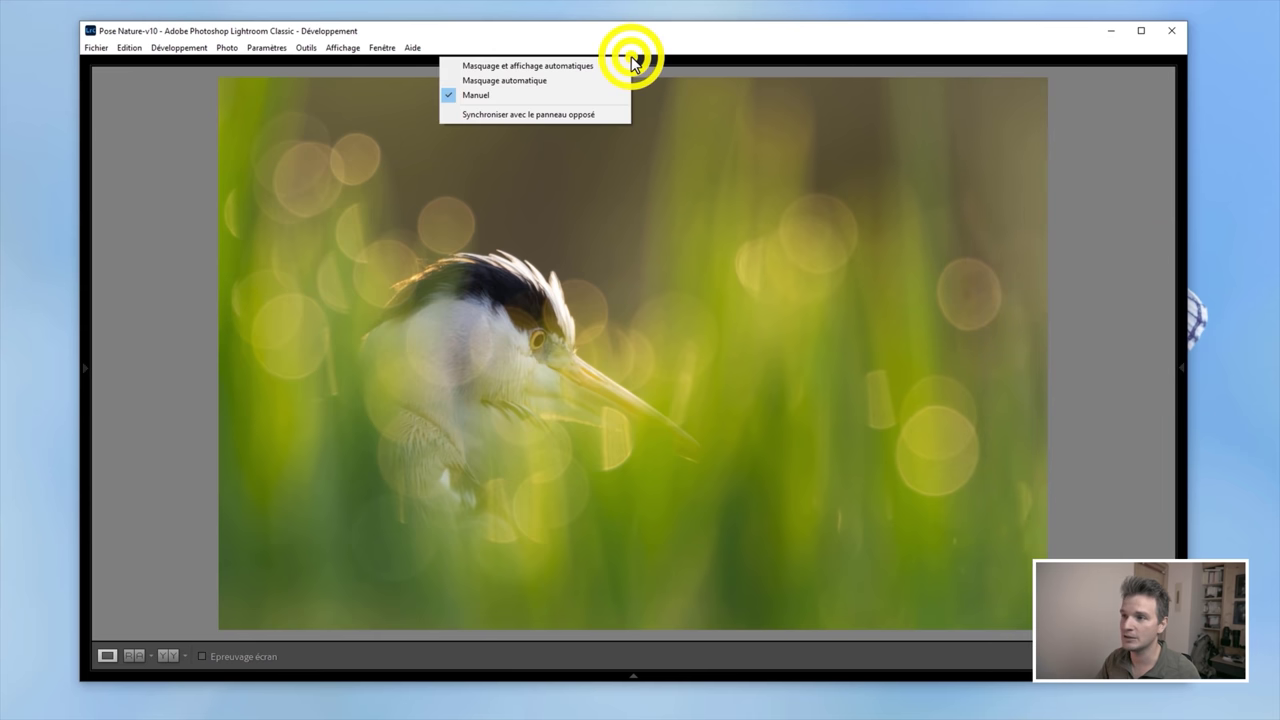
left_click(597, 66)
right_click(629, 676)
left_click(520, 686)
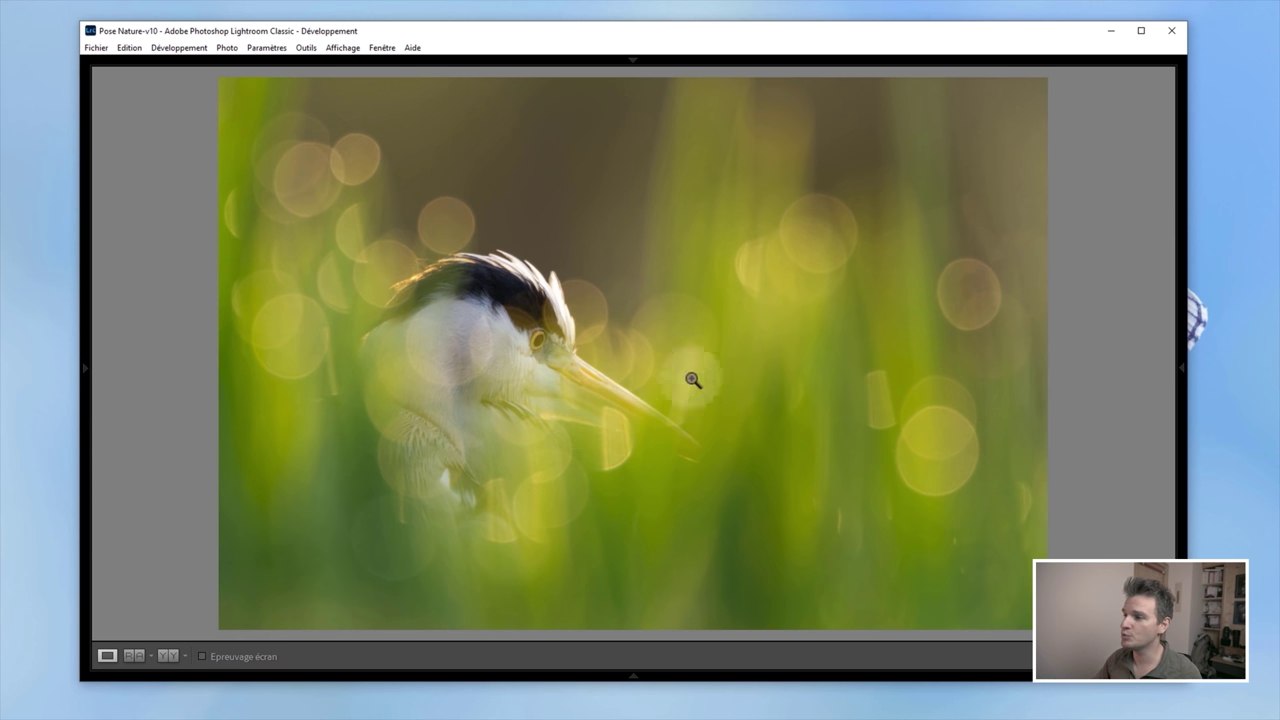
left_click(1180, 367)
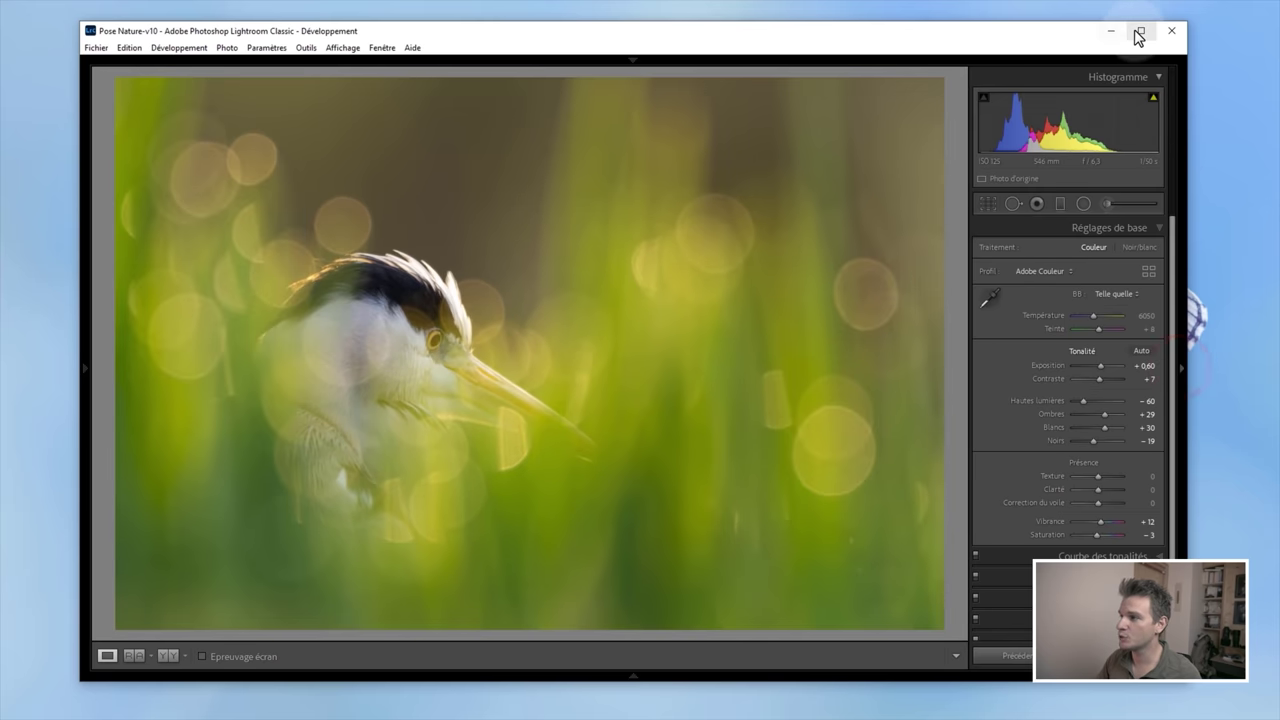
Maximise the window and expand Corrections de l'objectif, showing the Sigma profile.
left_click(1138, 31)
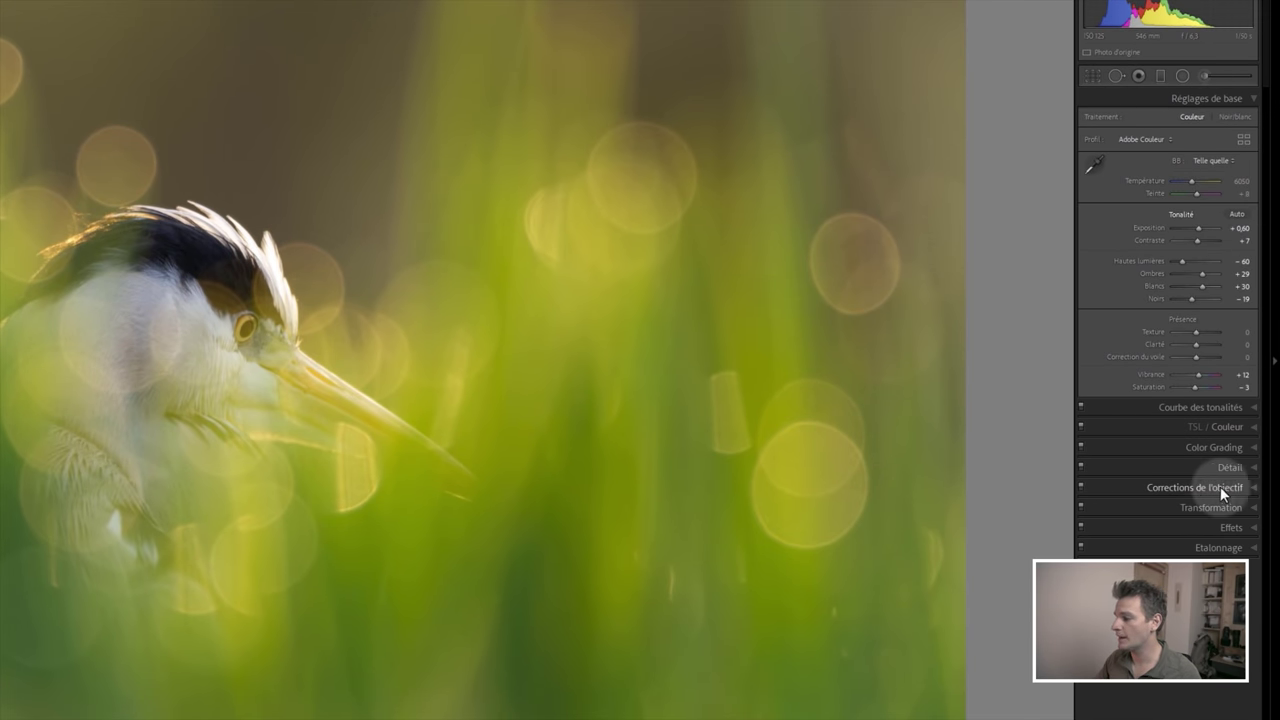
left_click(1257, 492)
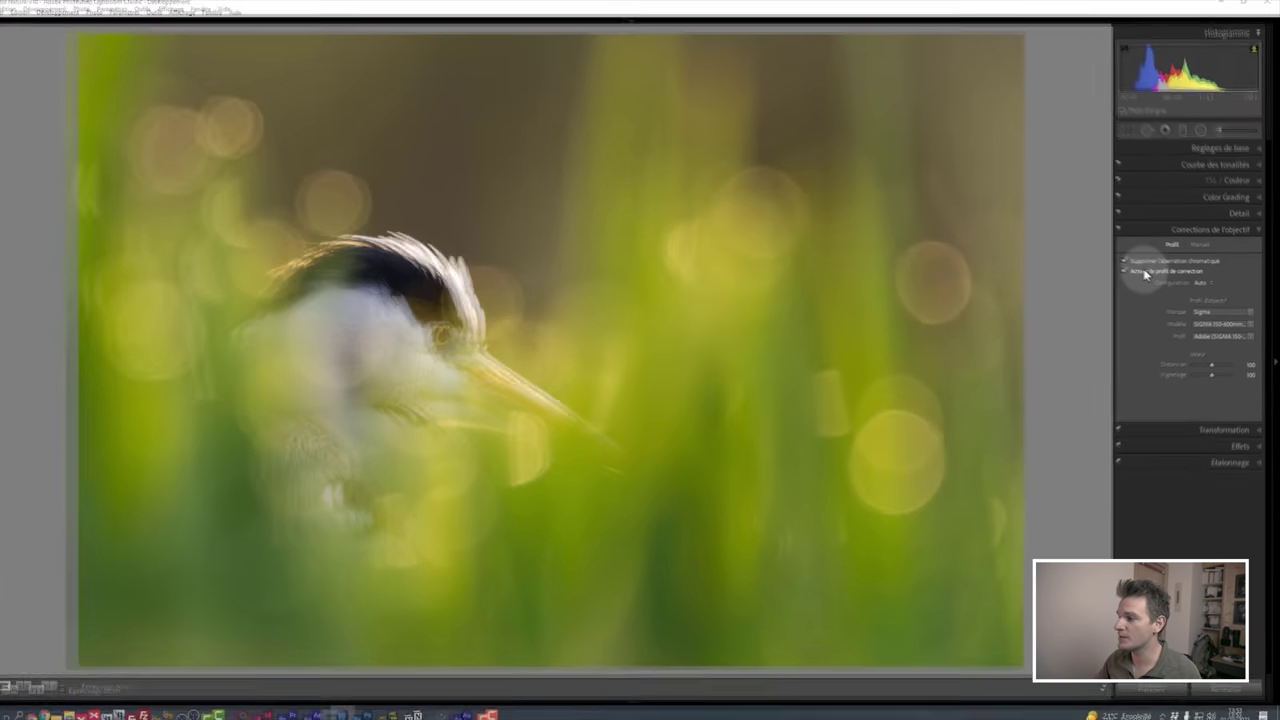
Toggle lens profile correction to compare vignetting, then tick Supprimer l'aberration chromatique.
left_click(1145, 271)
left_click(1129, 272)
left_click(1129, 272)
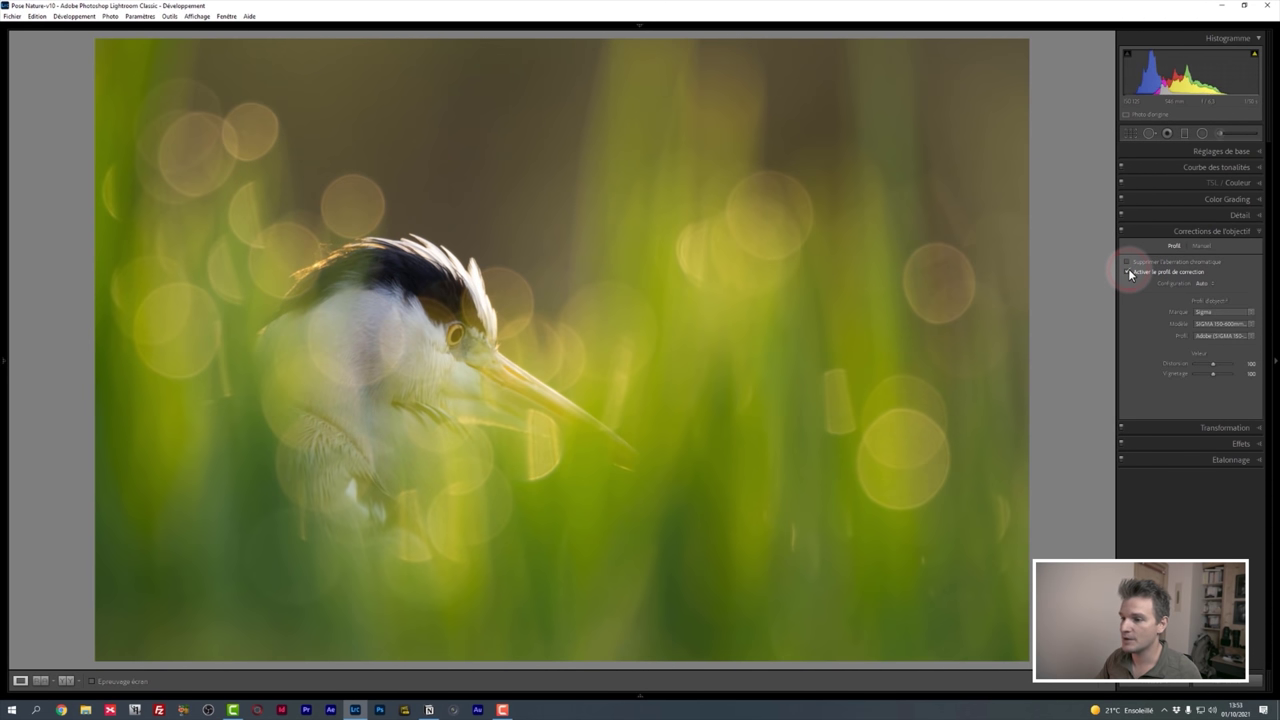
left_click(1129, 272)
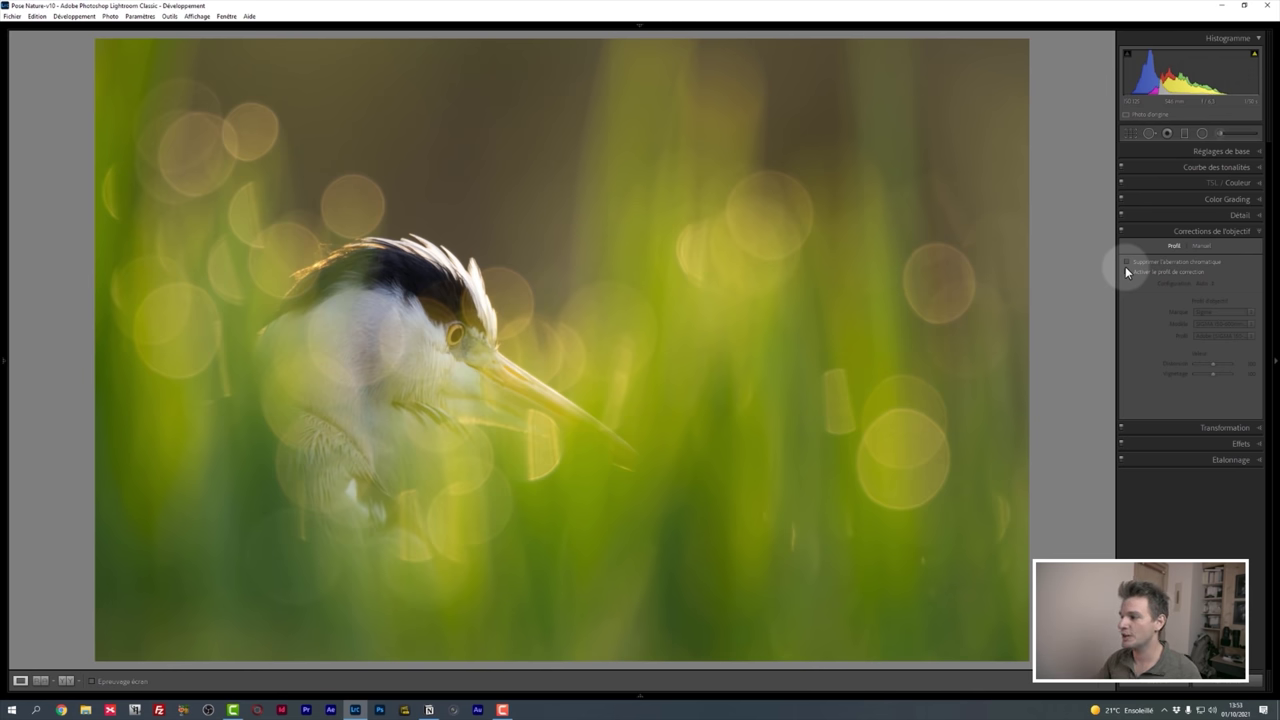
left_click(1127, 271)
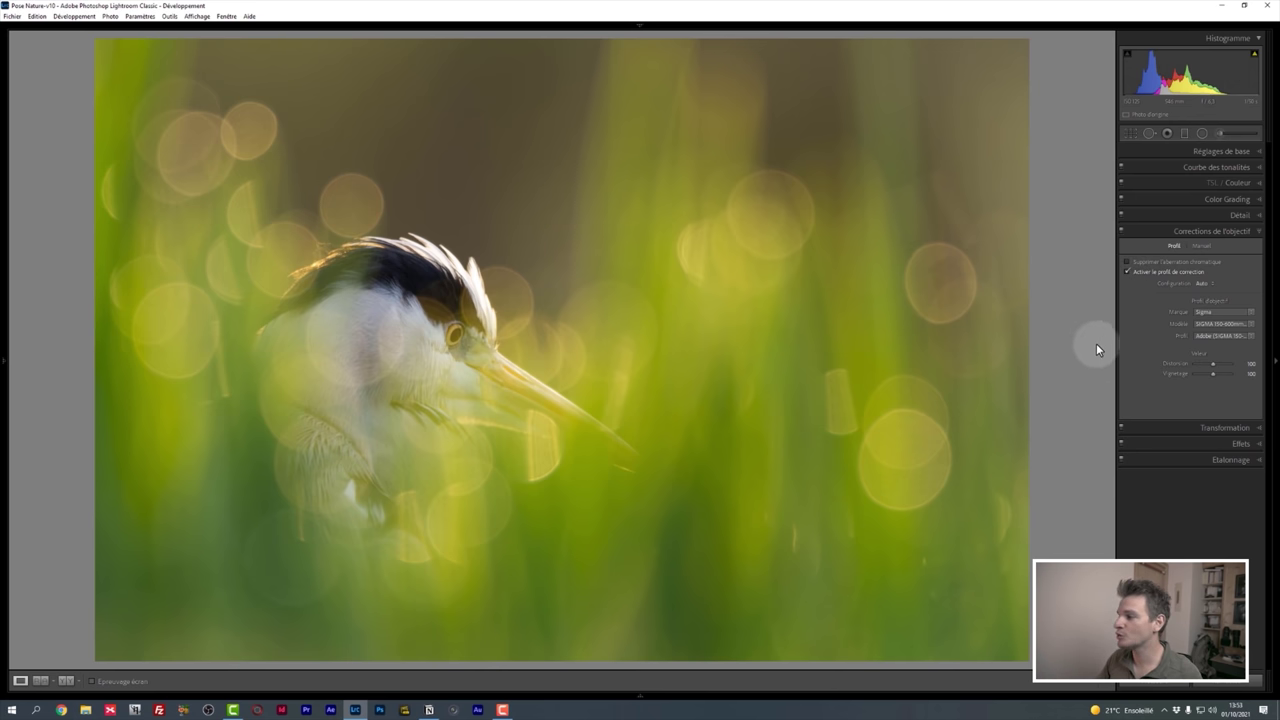
left_click(1140, 263)
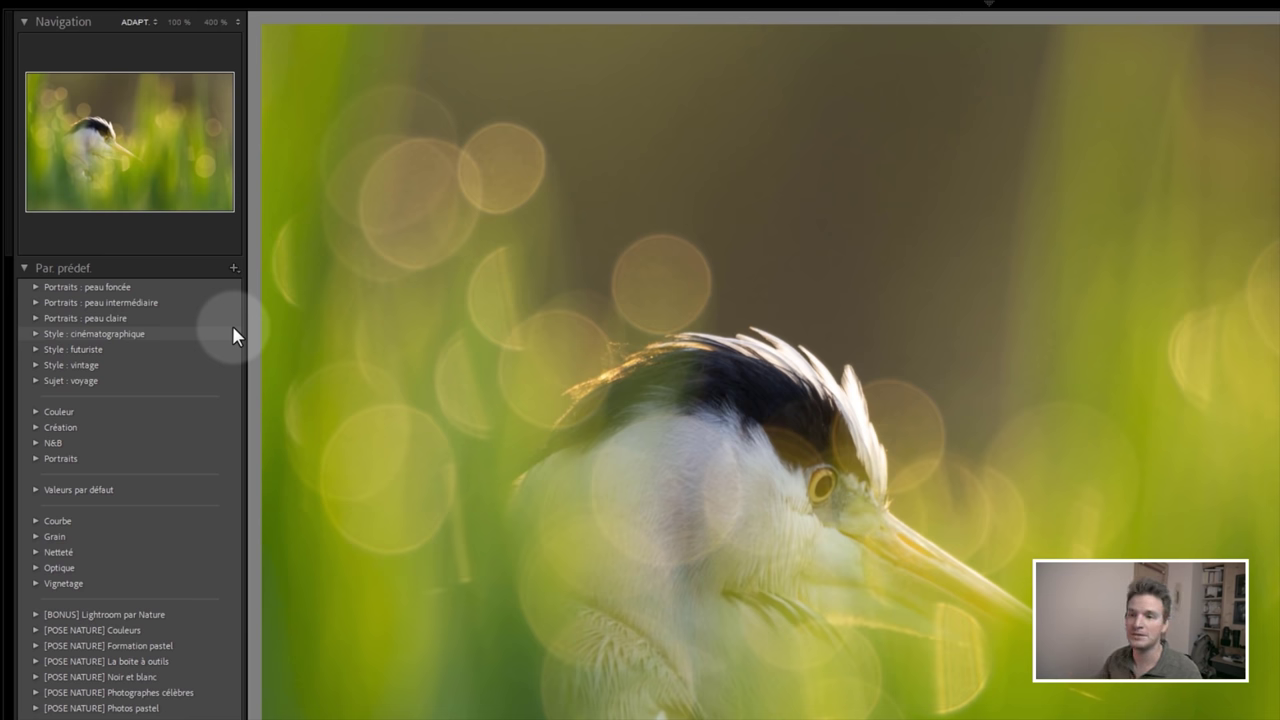
Create a develop preset 'Corrections de l'objectif' with only the Corrections de l'objectif group ticked.
left_click(234, 270)
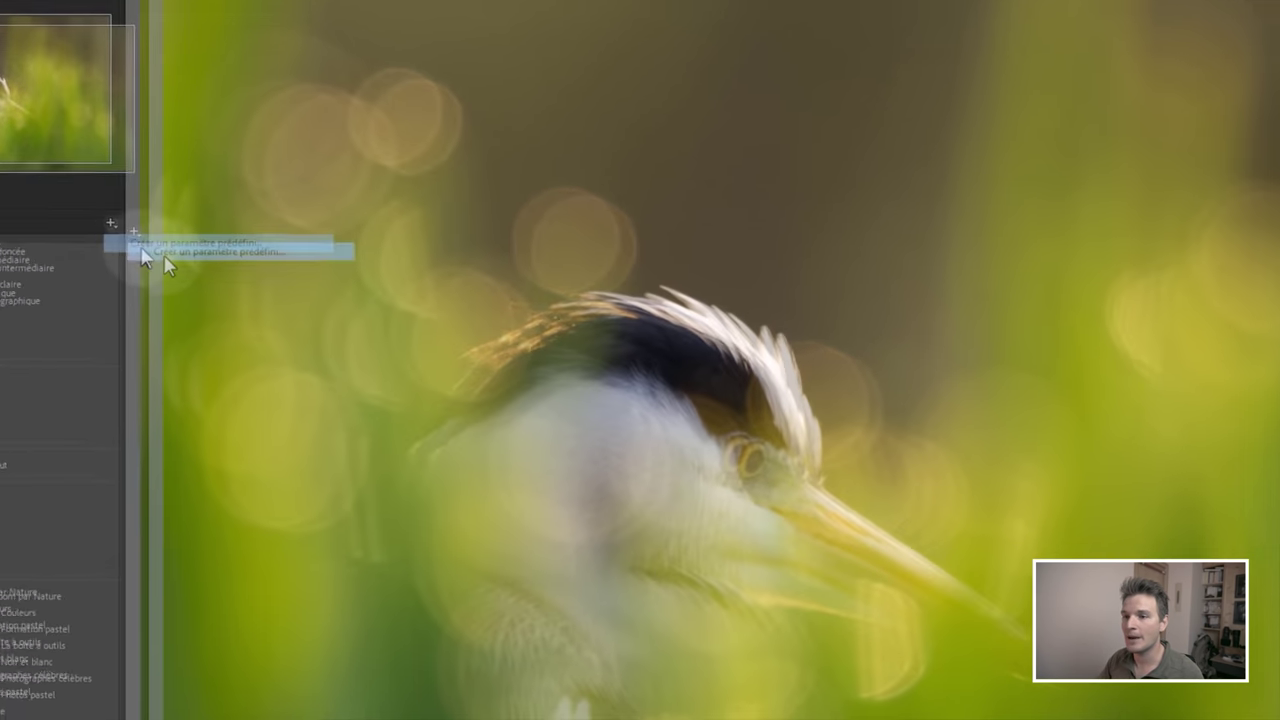
left_click(264, 289)
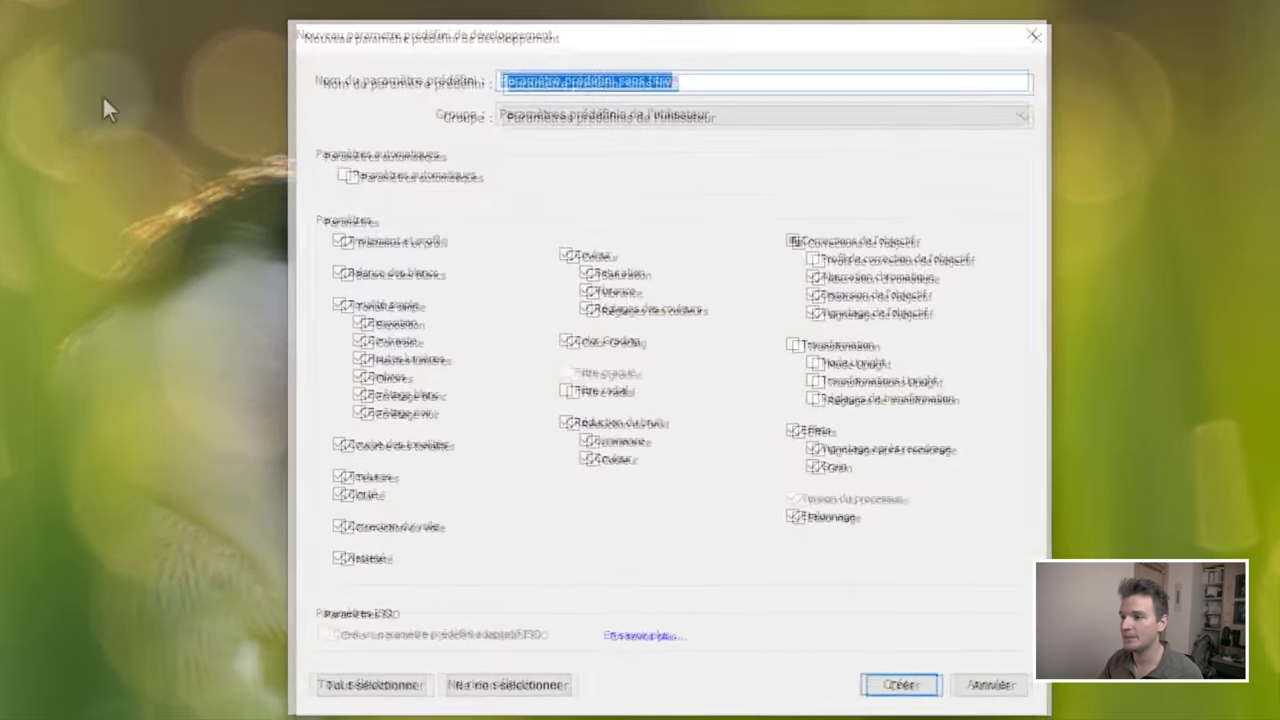
type("Corrections de l'objectif")
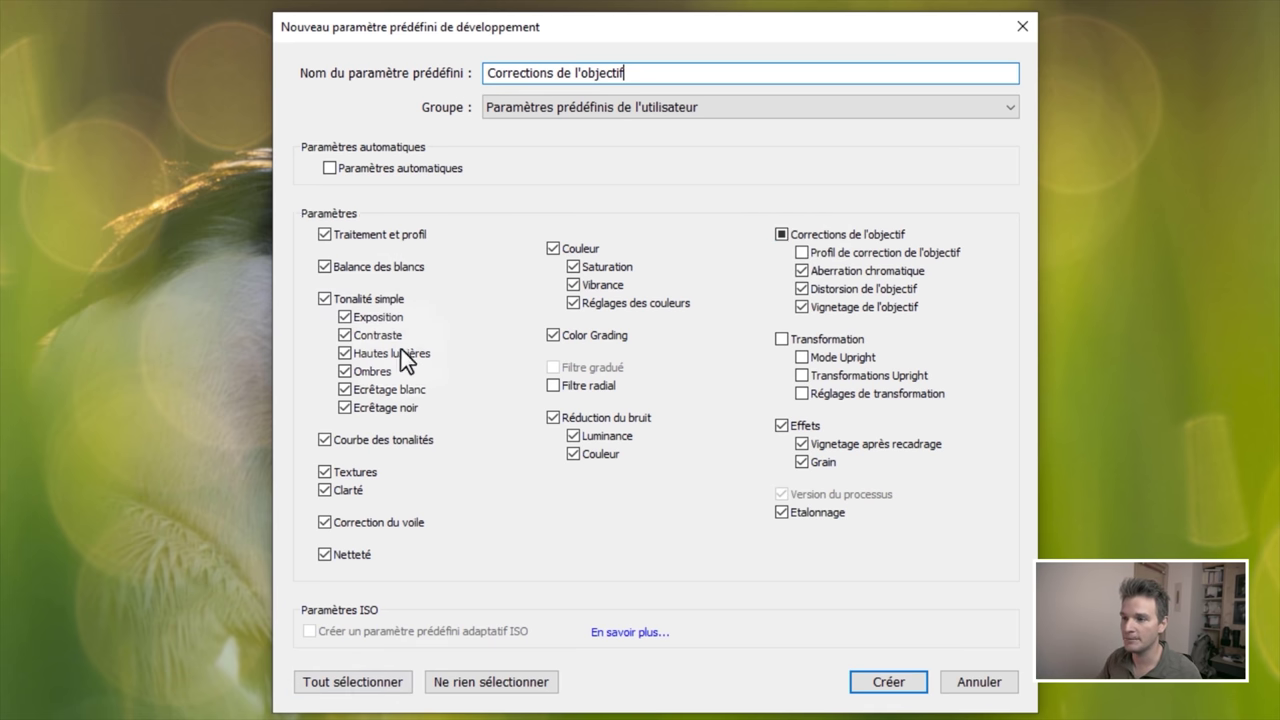
left_click(514, 688)
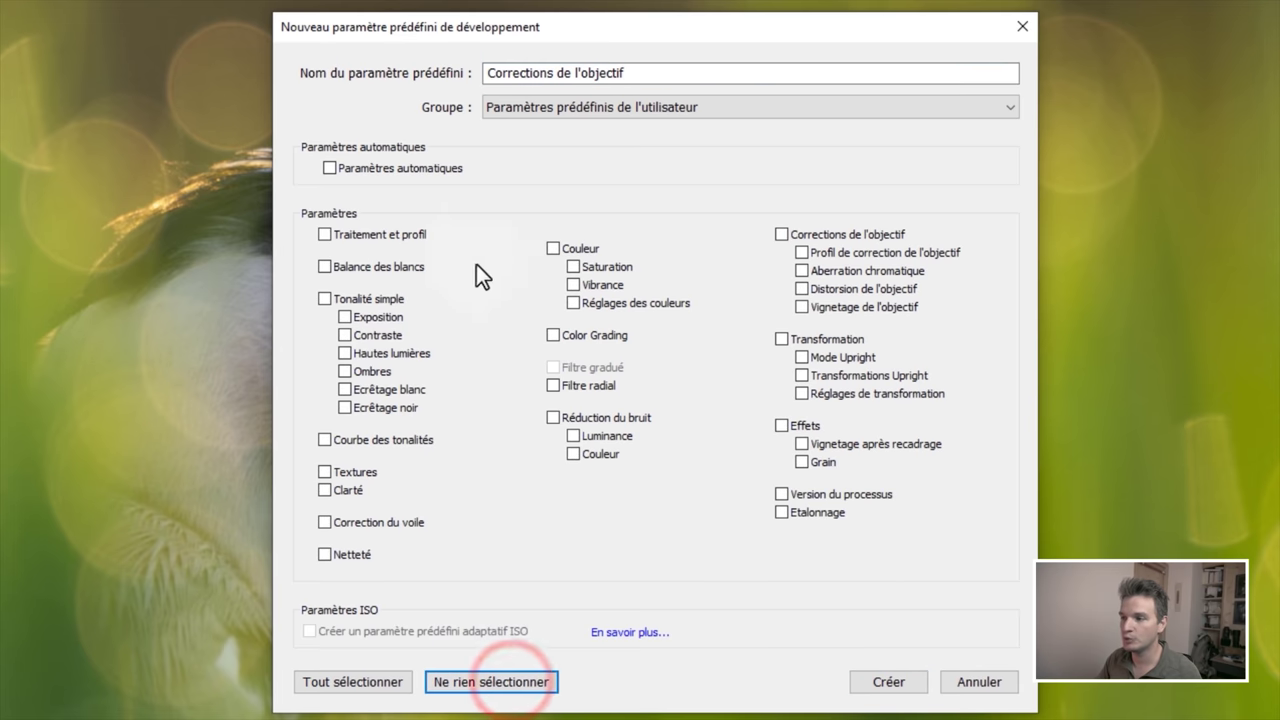
left_click(783, 234)
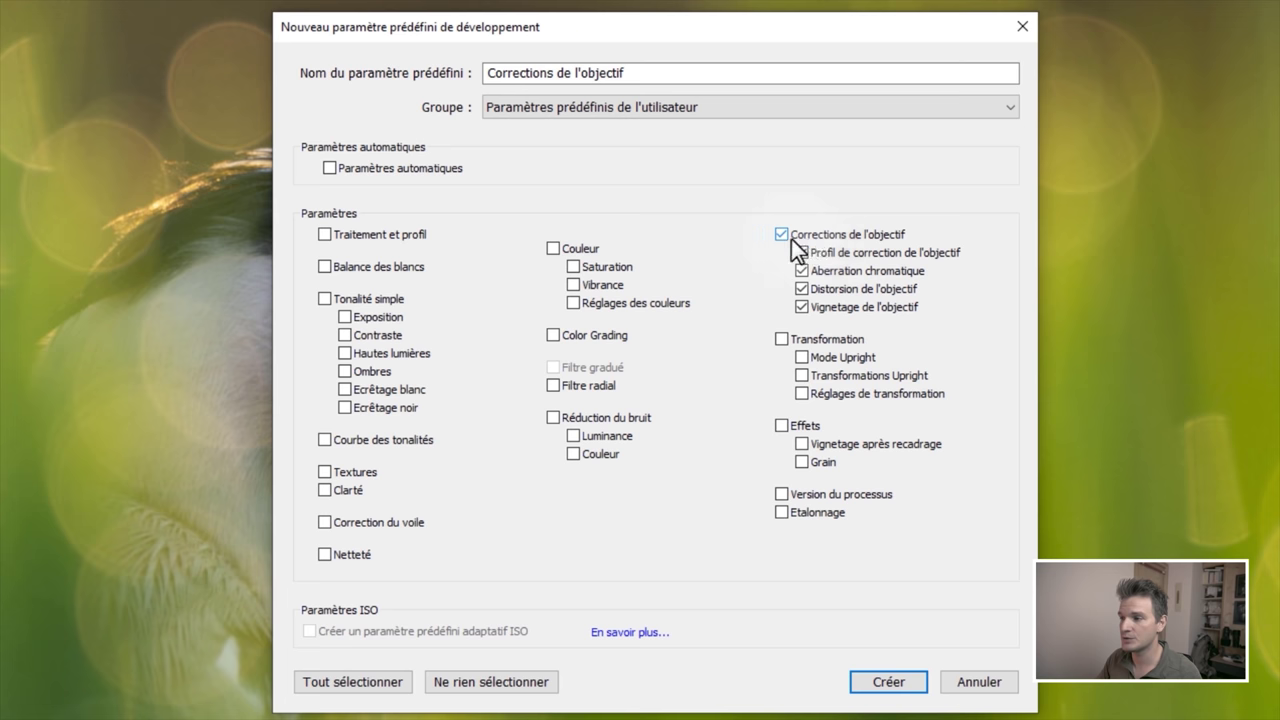
left_click(888, 682)
left_click(643, 20)
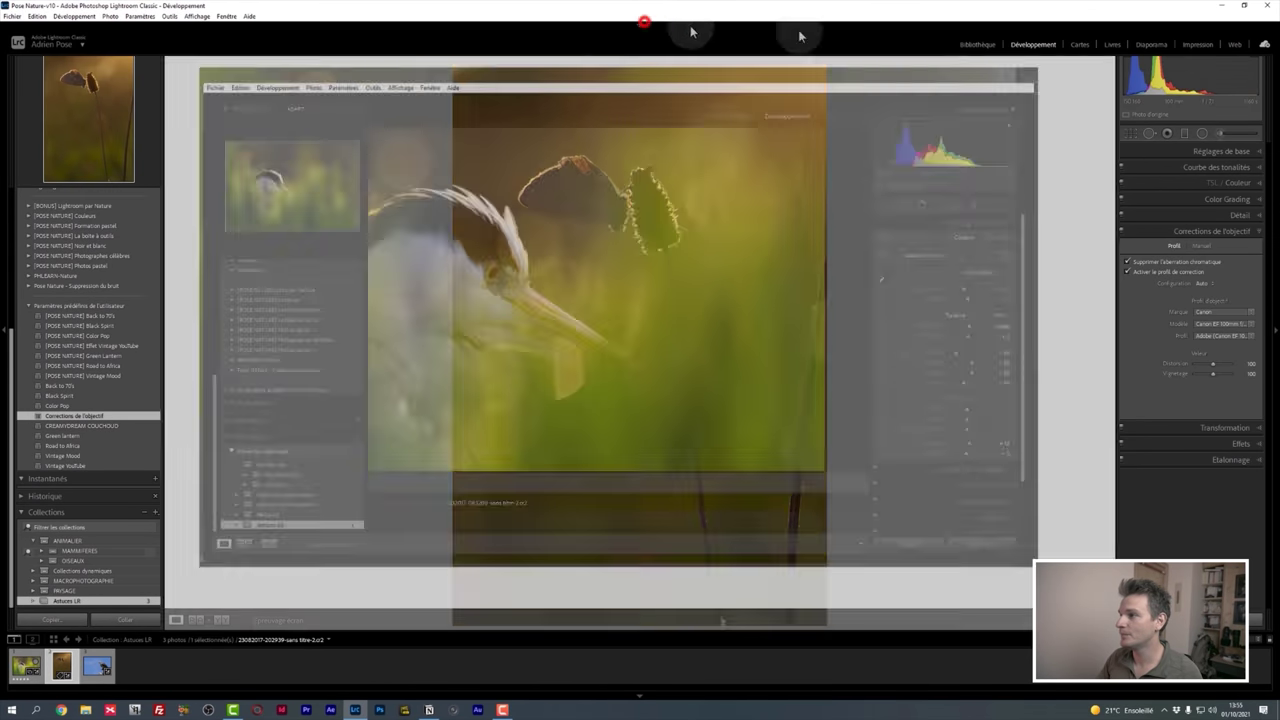
Import from the HD Web folder with only the first three photos marked, and show import develop presets.
left_click(976, 45)
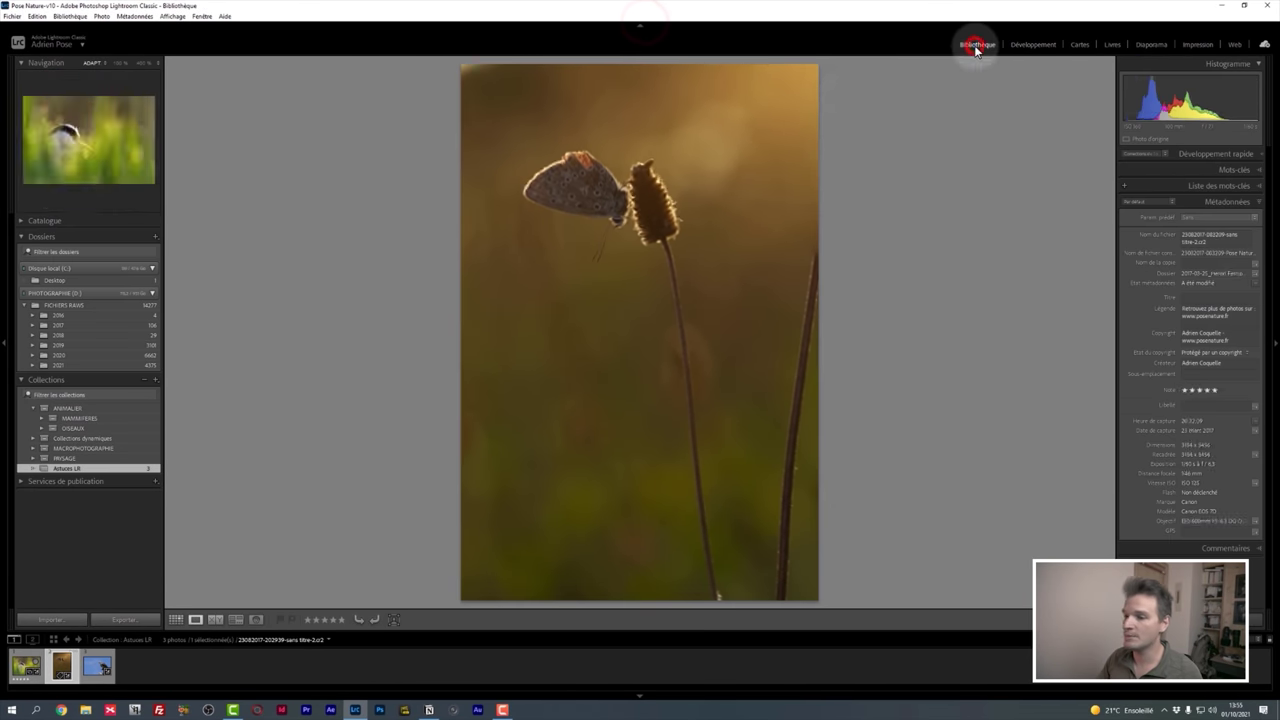
left_click(57, 620)
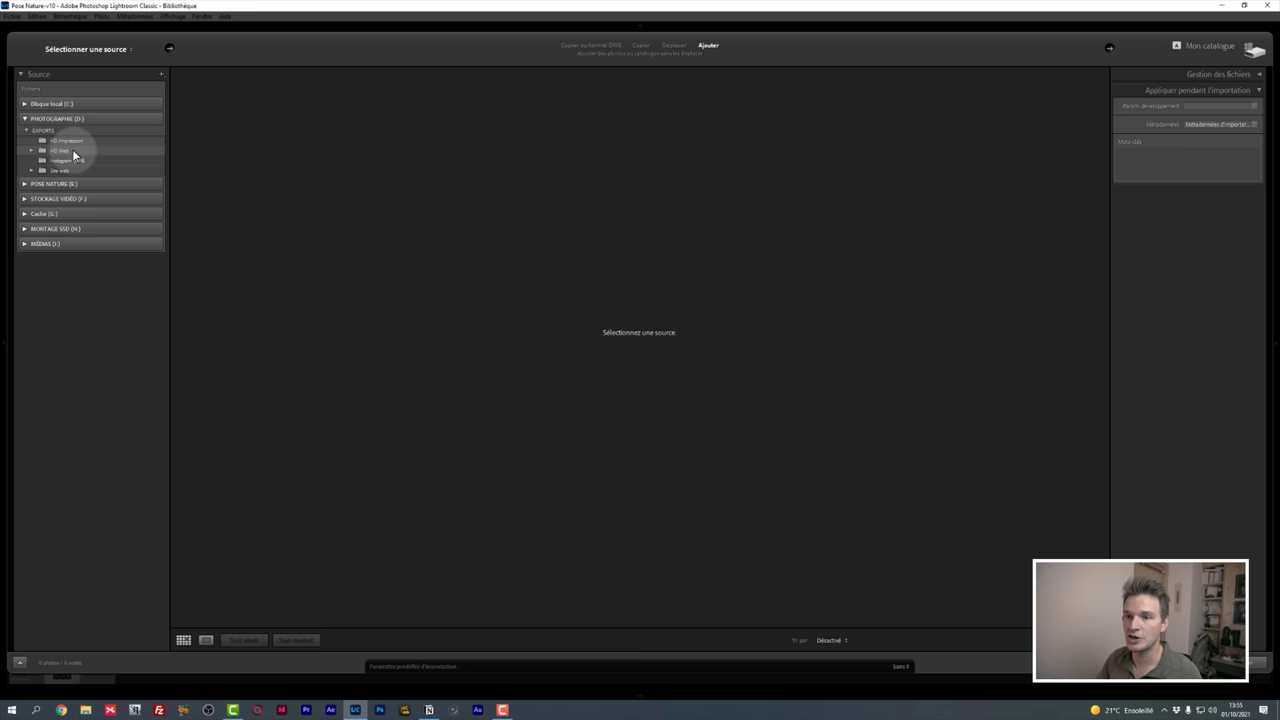
left_click(73, 150)
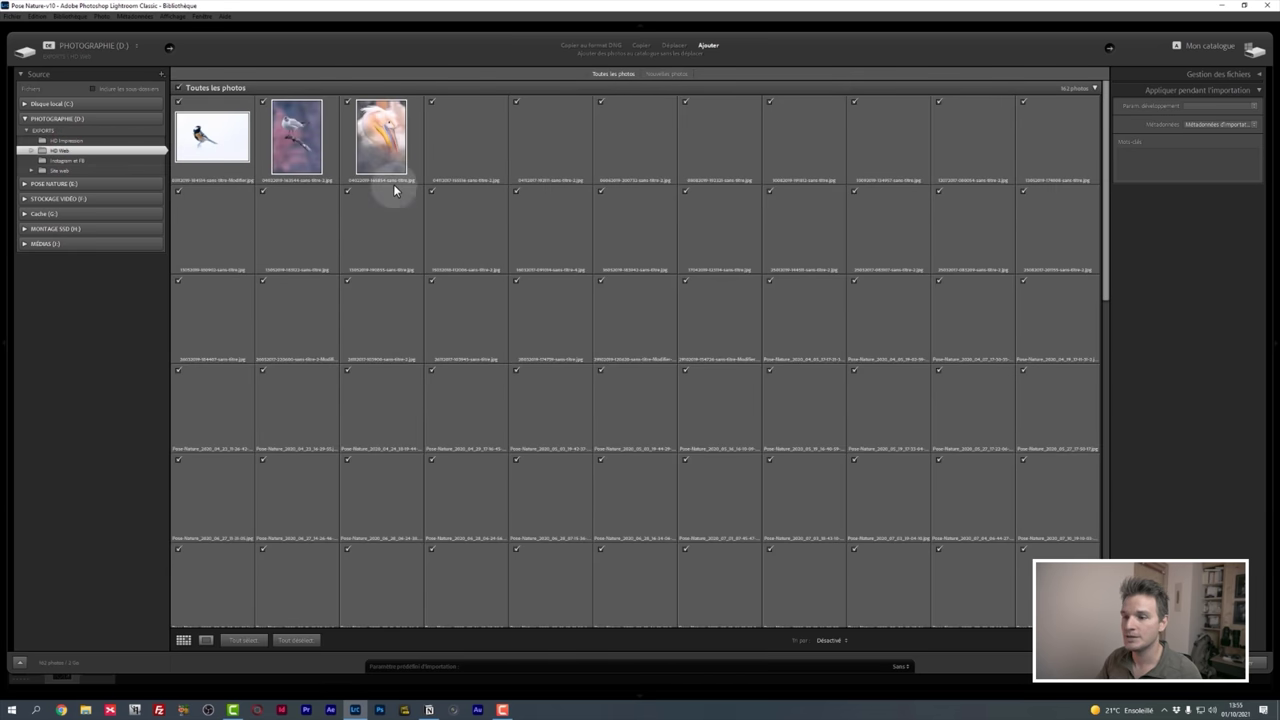
left_click(295, 640)
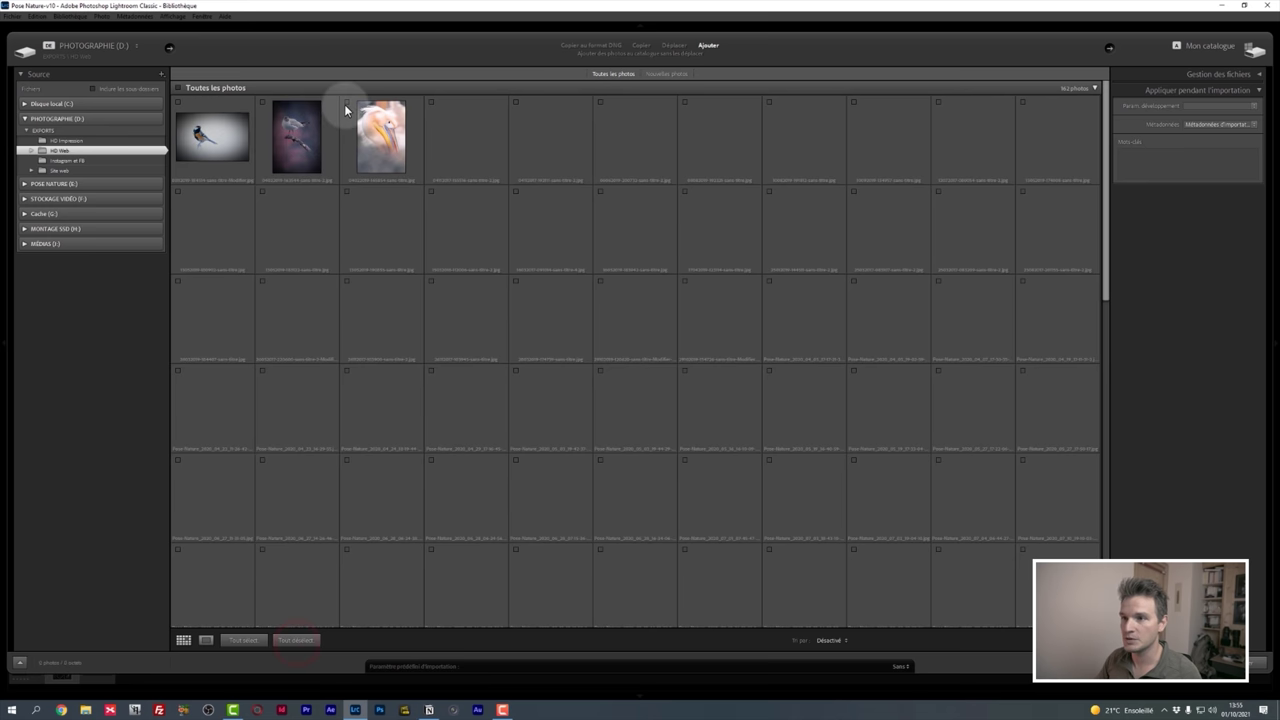
left_click(345, 102)
left_click(262, 102)
left_click(178, 102)
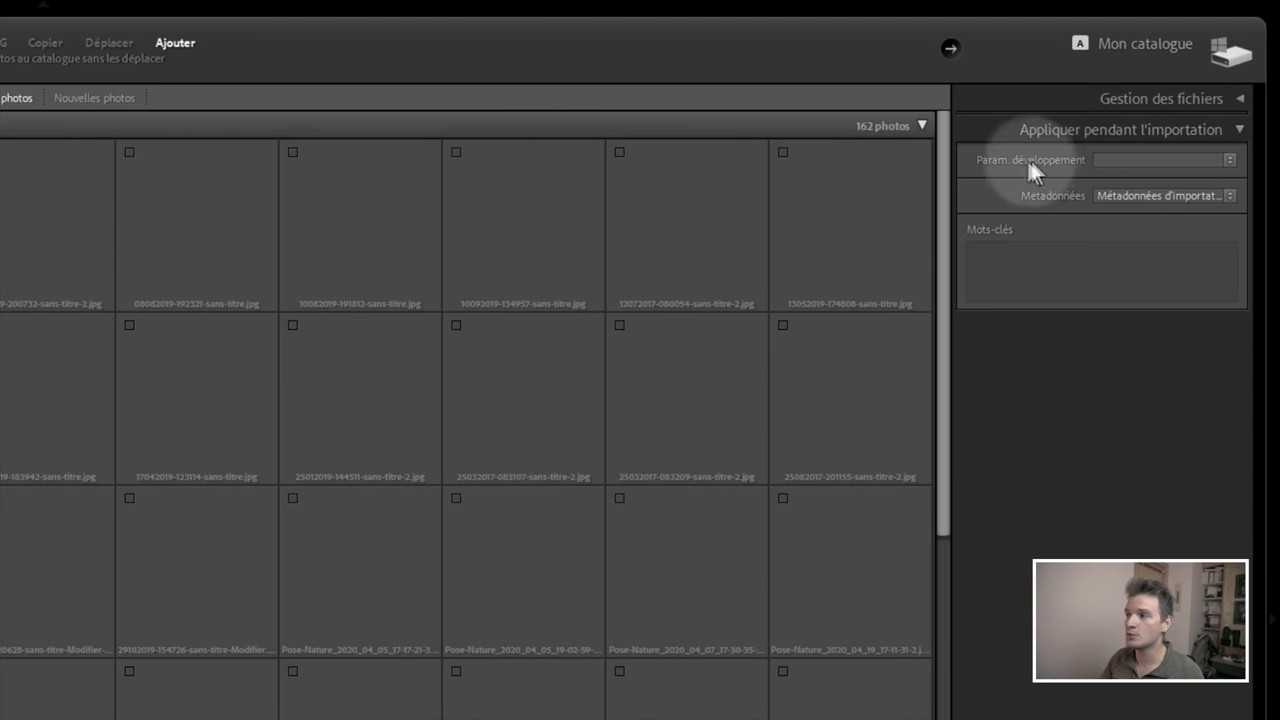
left_click(1160, 159)
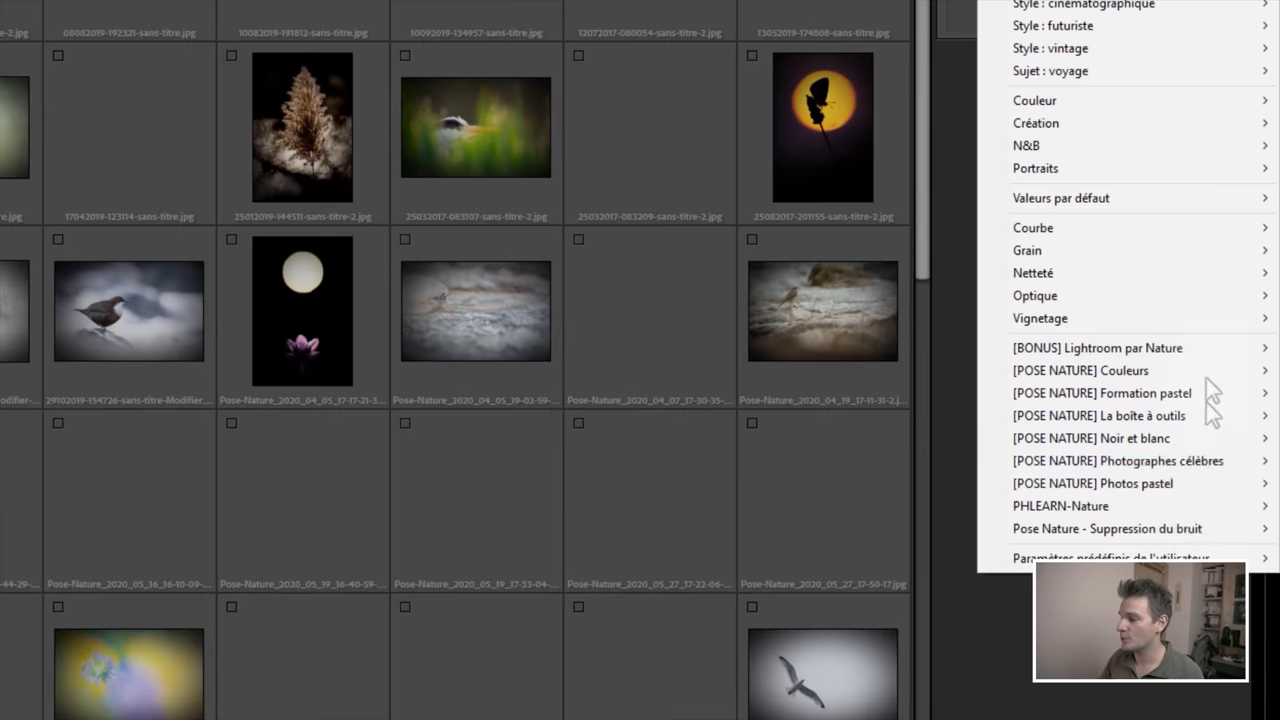
Apply the Corrections de l'objectif user preset during import, then move to Develop.
left_click(1187, 556)
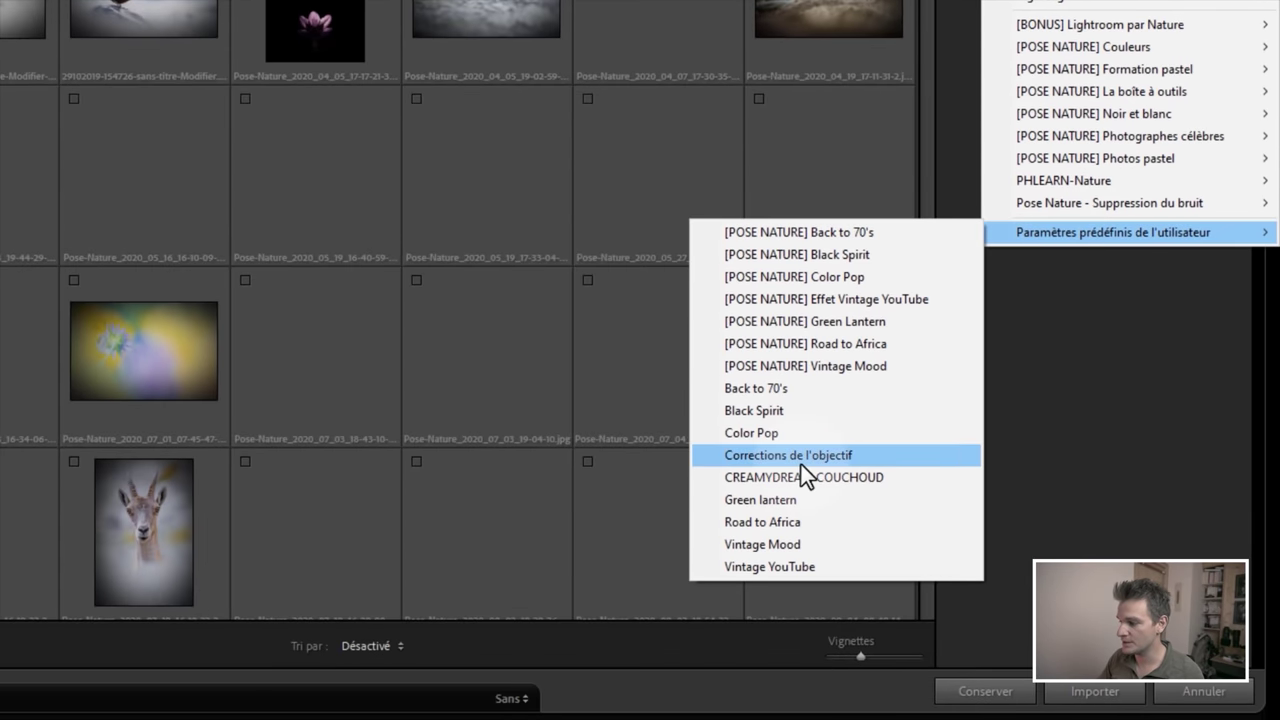
left_click(801, 460)
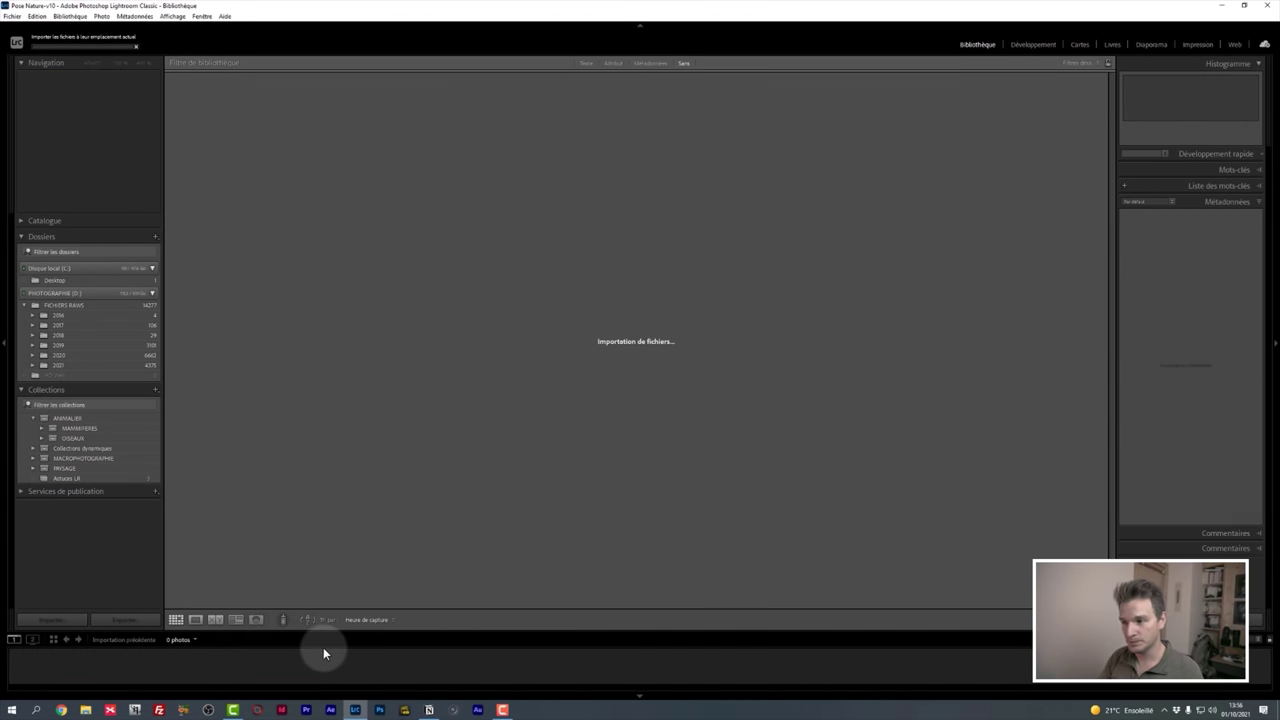
left_click(1030, 44)
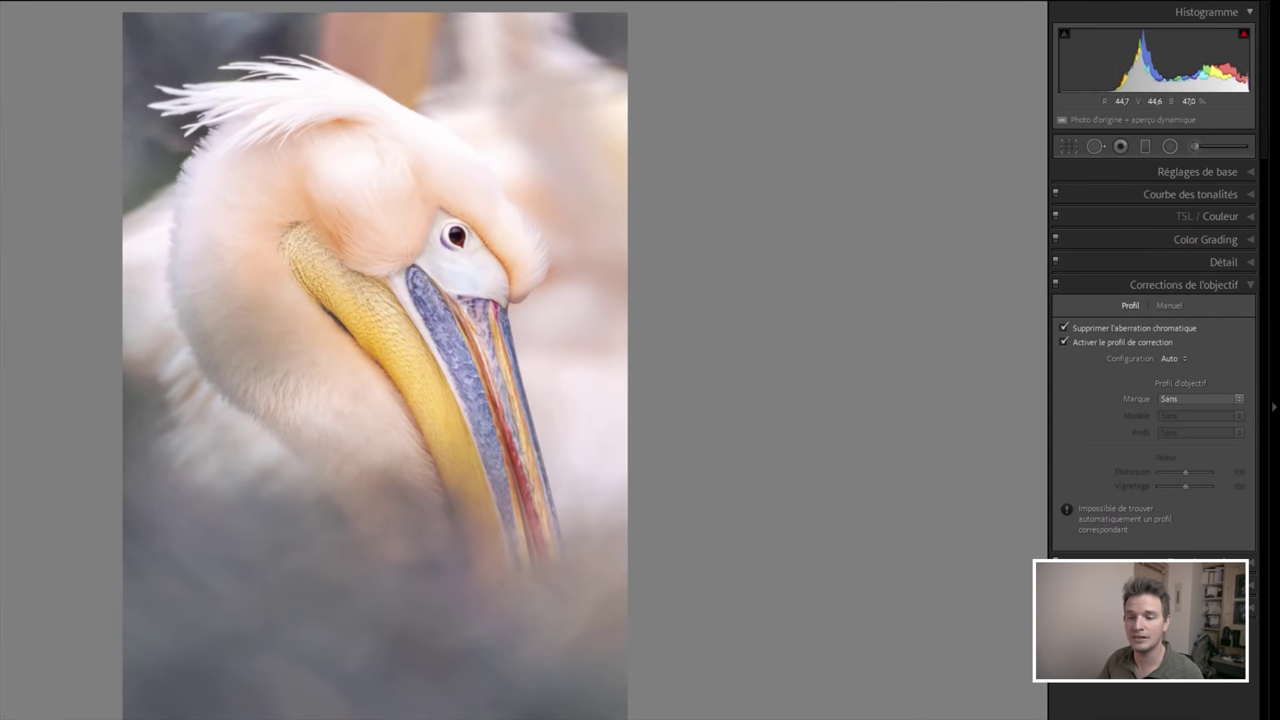
Step through the seagull and great tit photos, then return to the Library.
key("Right")
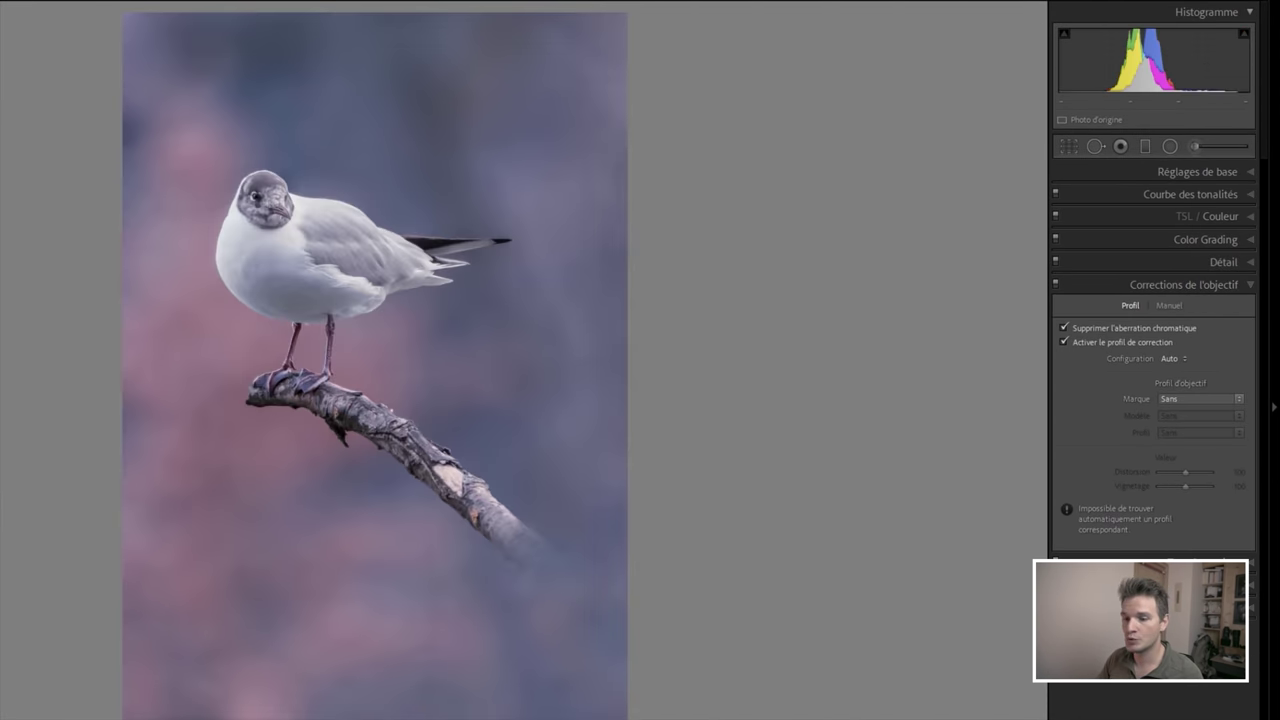
key("Right")
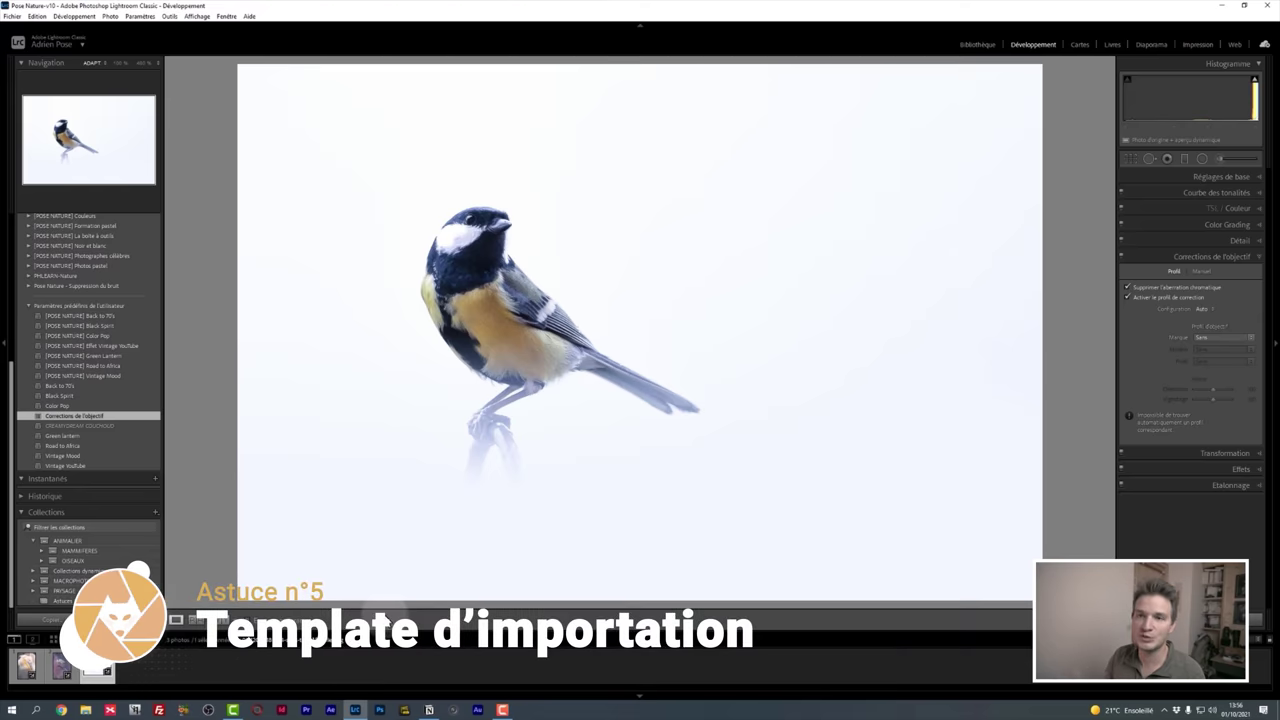
left_click(976, 44)
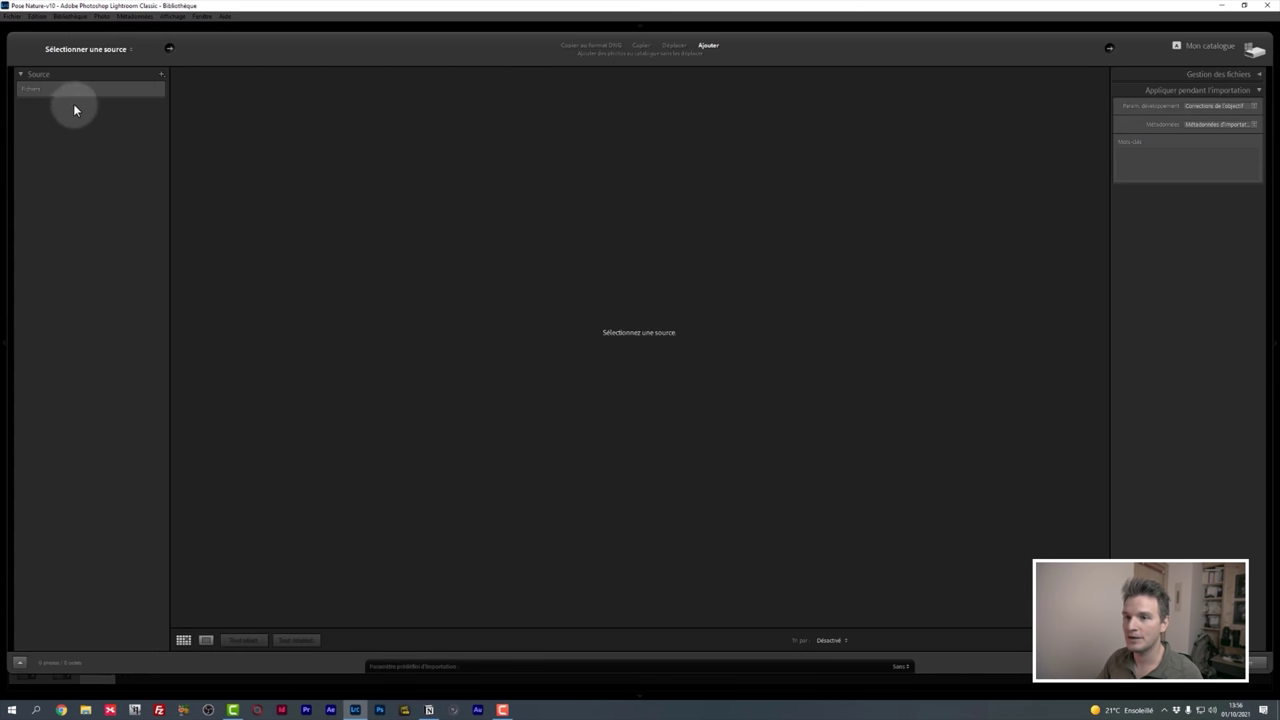
Start an import from the HD Web folder with only three photos marked.
left_click(73, 103)
left_click(78, 156)
left_click(71, 150)
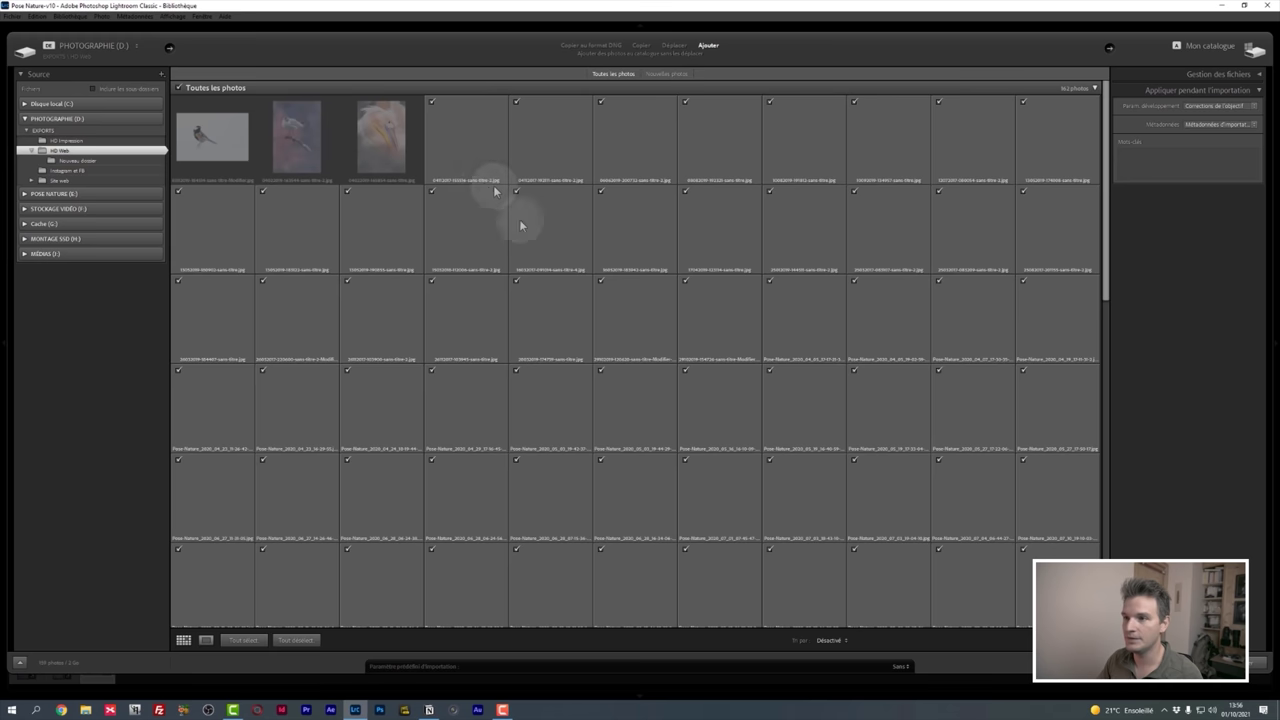
left_click(316, 638)
left_click(599, 101)
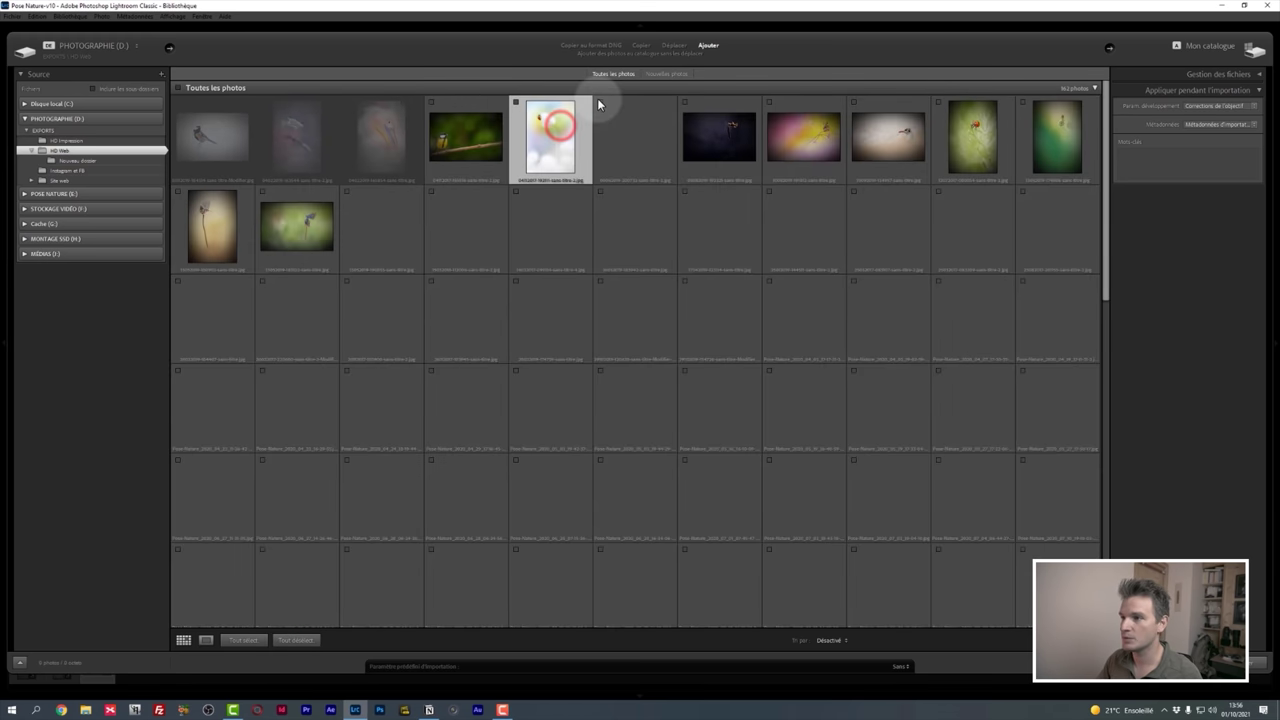
left_click(516, 102)
left_click(686, 102)
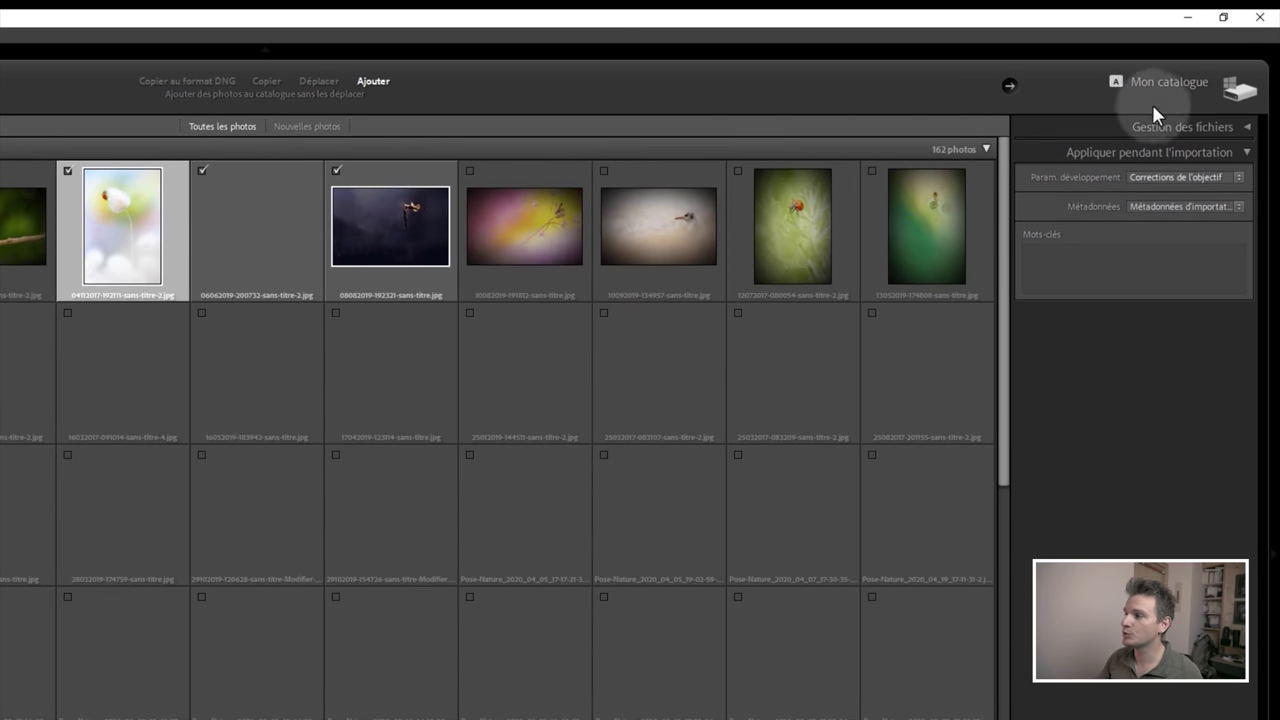
Switch the import to Déplacer mode and show the file handling and renaming options.
left_click(309, 82)
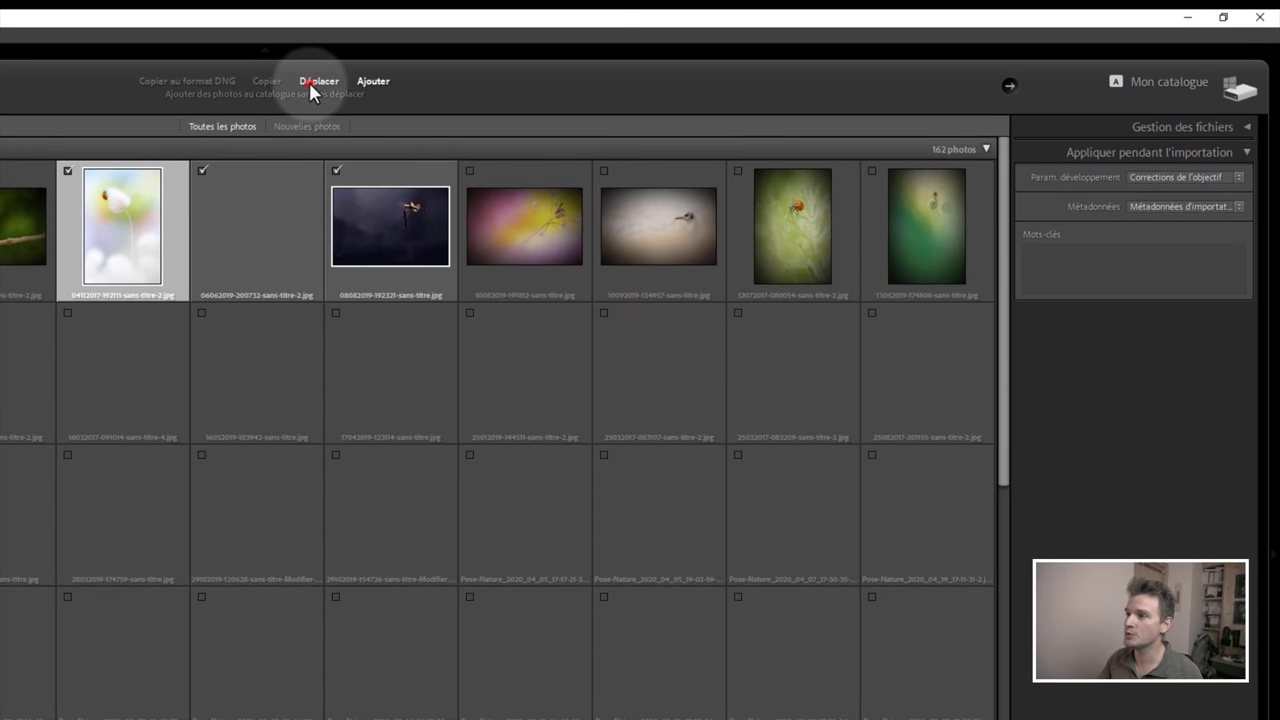
left_click(1211, 128)
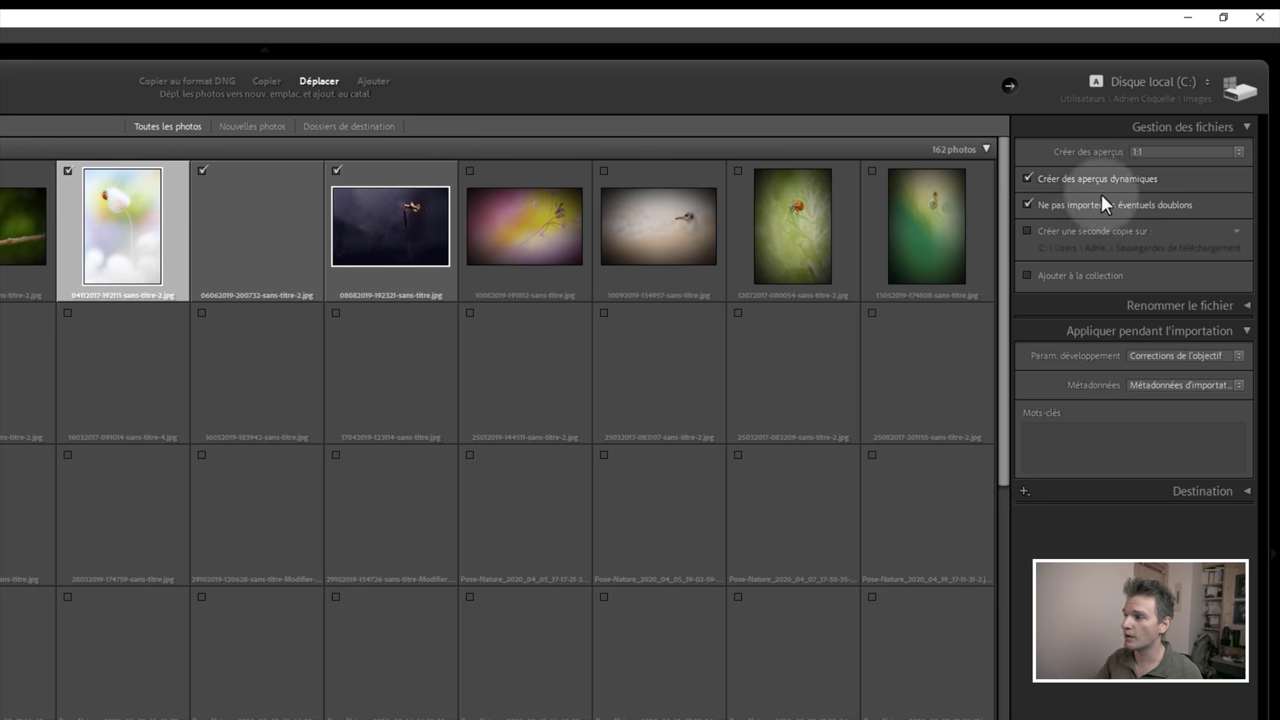
left_click(1200, 307)
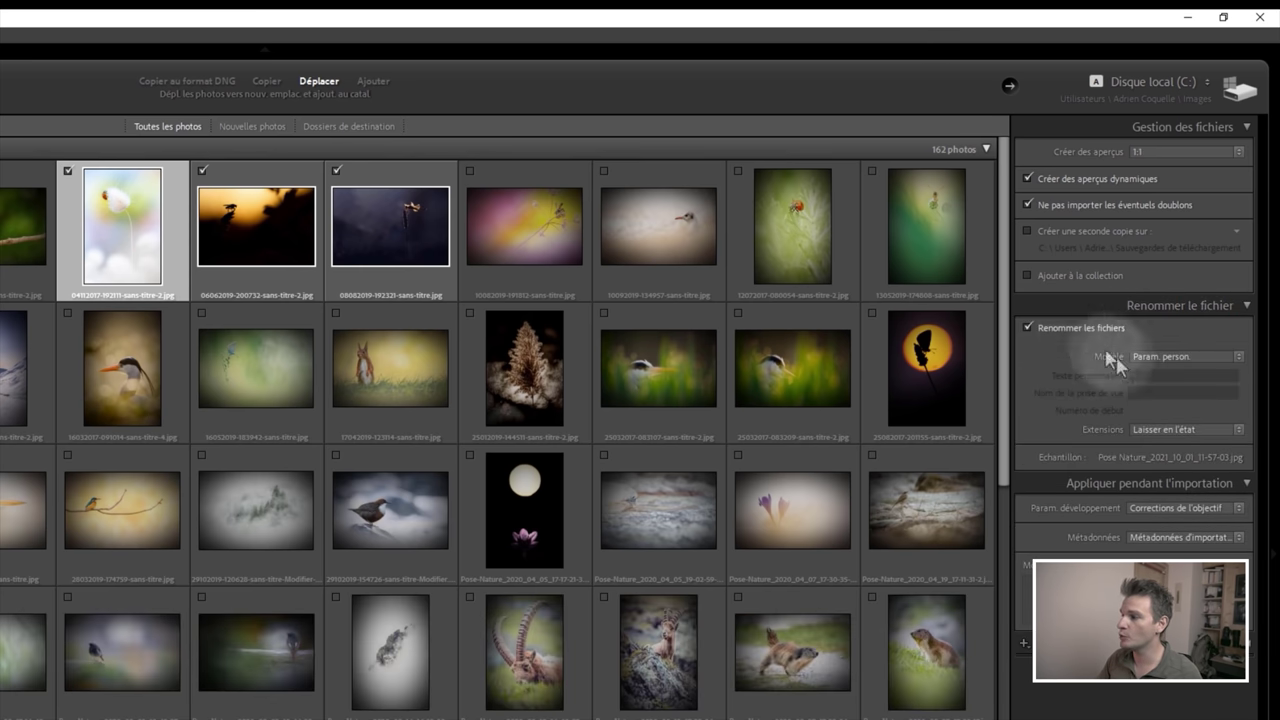
Rename imported files with the Nom personnalisé template and custom text 'Pose Nature'.
left_click(1163, 356)
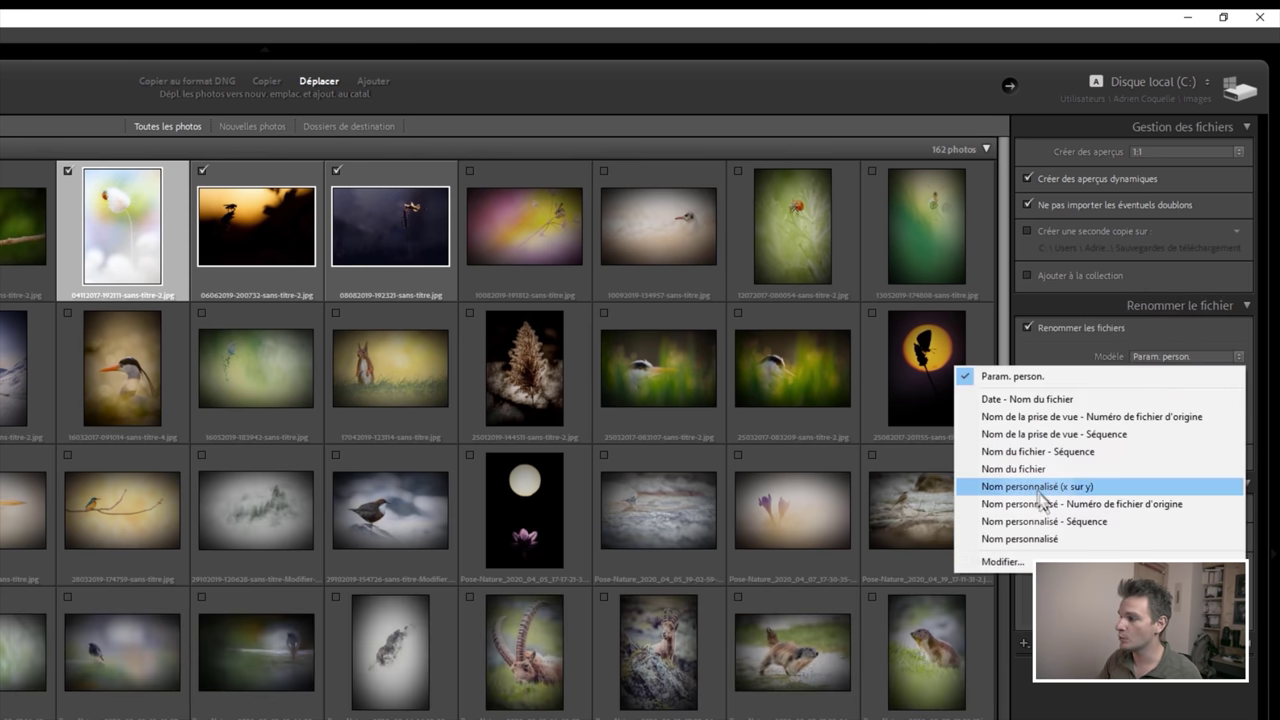
left_click(1040, 538)
left_click(1160, 381)
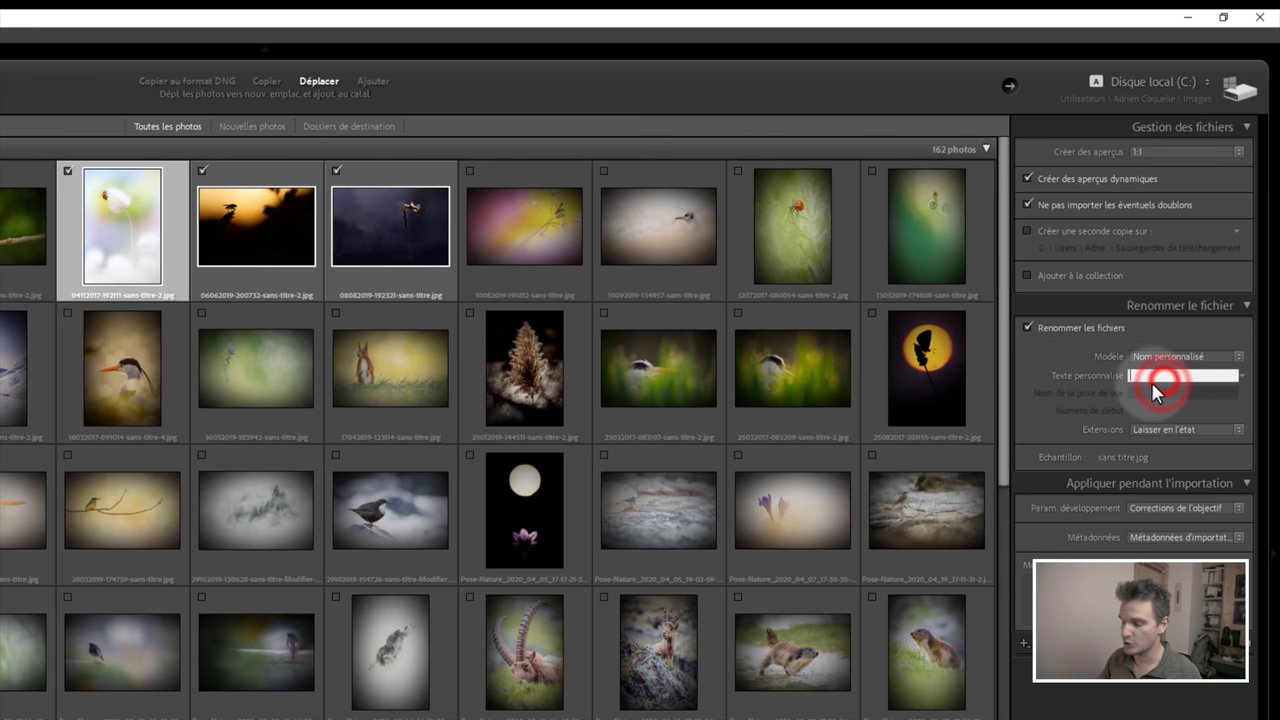
type("Pose Natur")
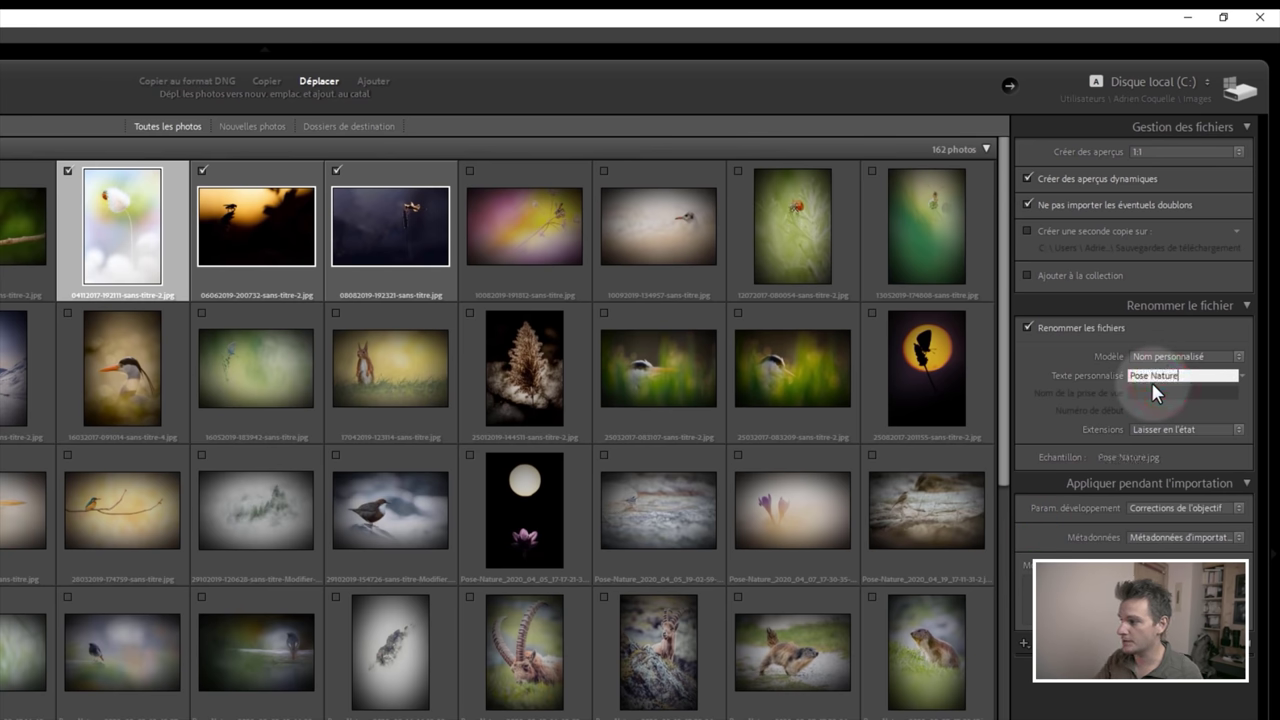
type("e")
key("Return")
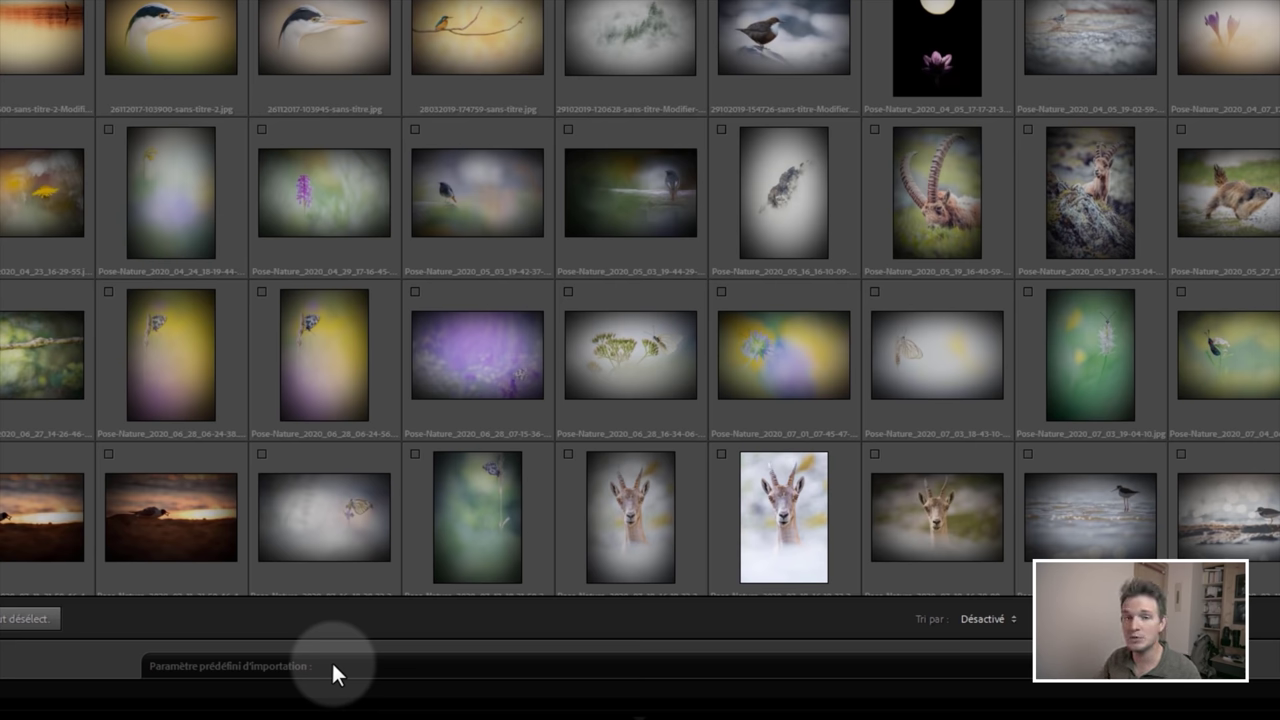
Save current import settings as the preset 'Preset d'importation' and confirm it appears in the list.
left_click(1114, 676)
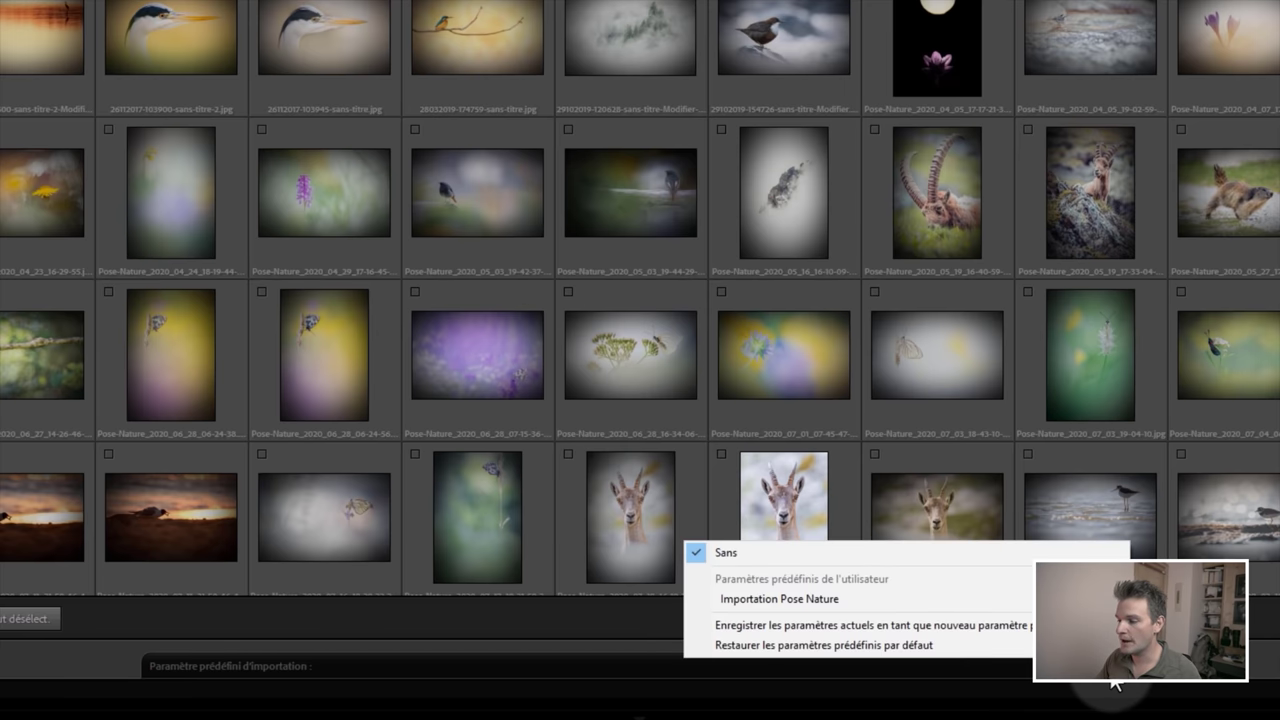
left_click(934, 624)
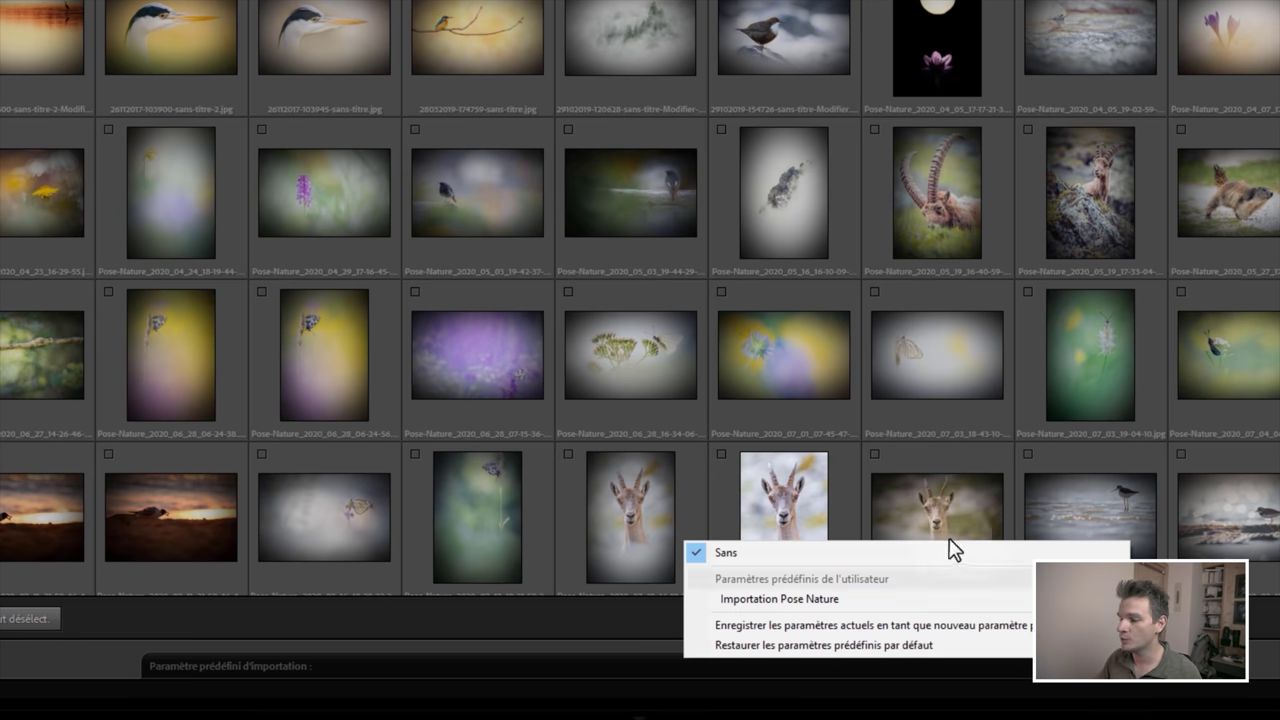
left_click(888, 628)
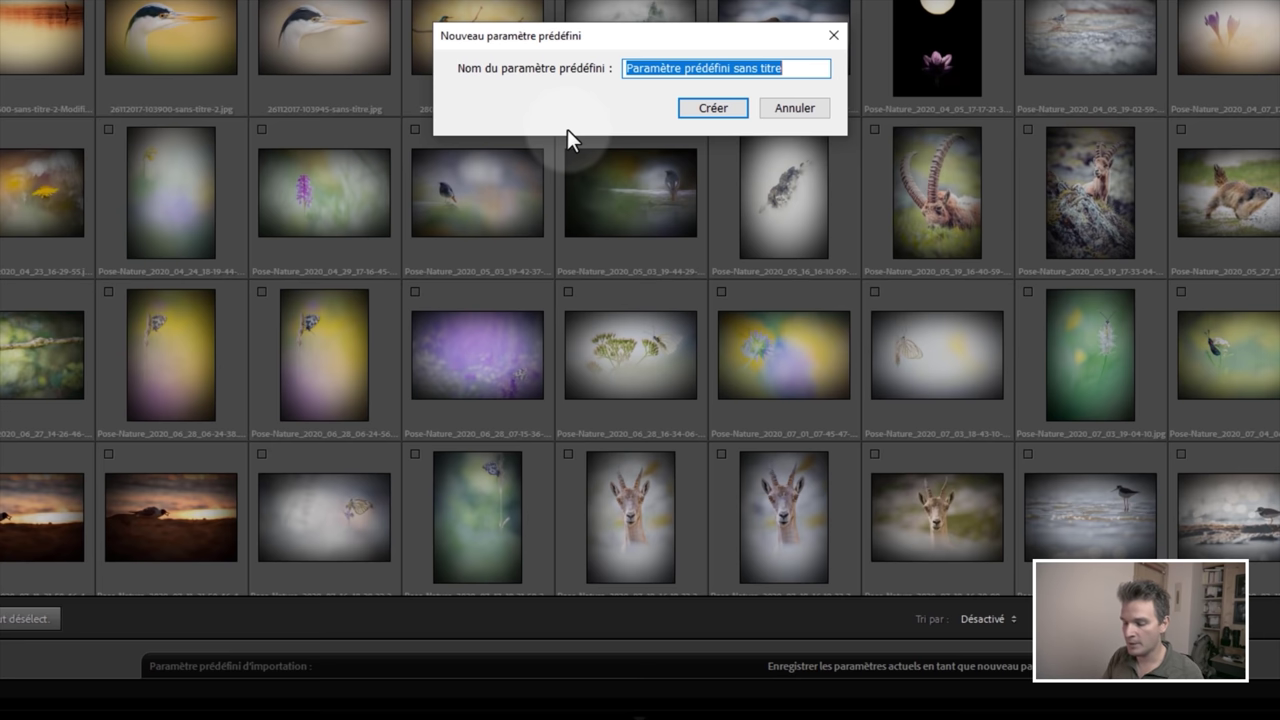
type("Preset d'importation")
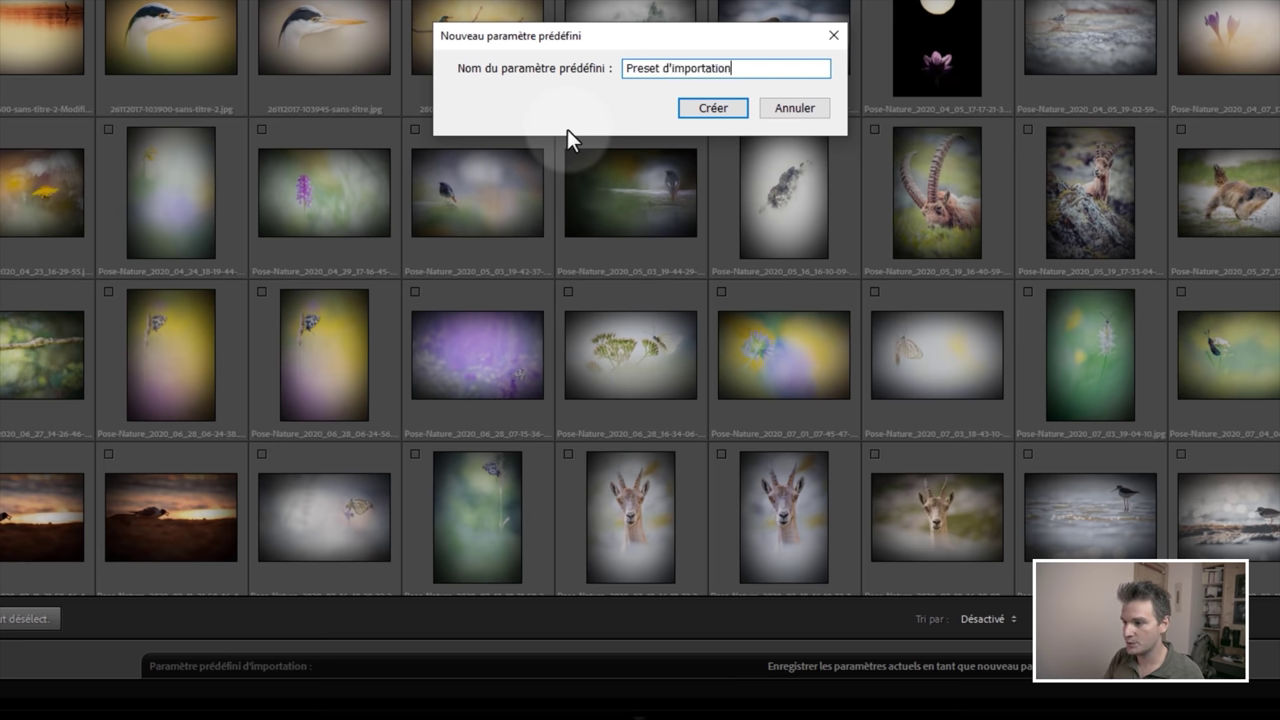
left_click(720, 110)
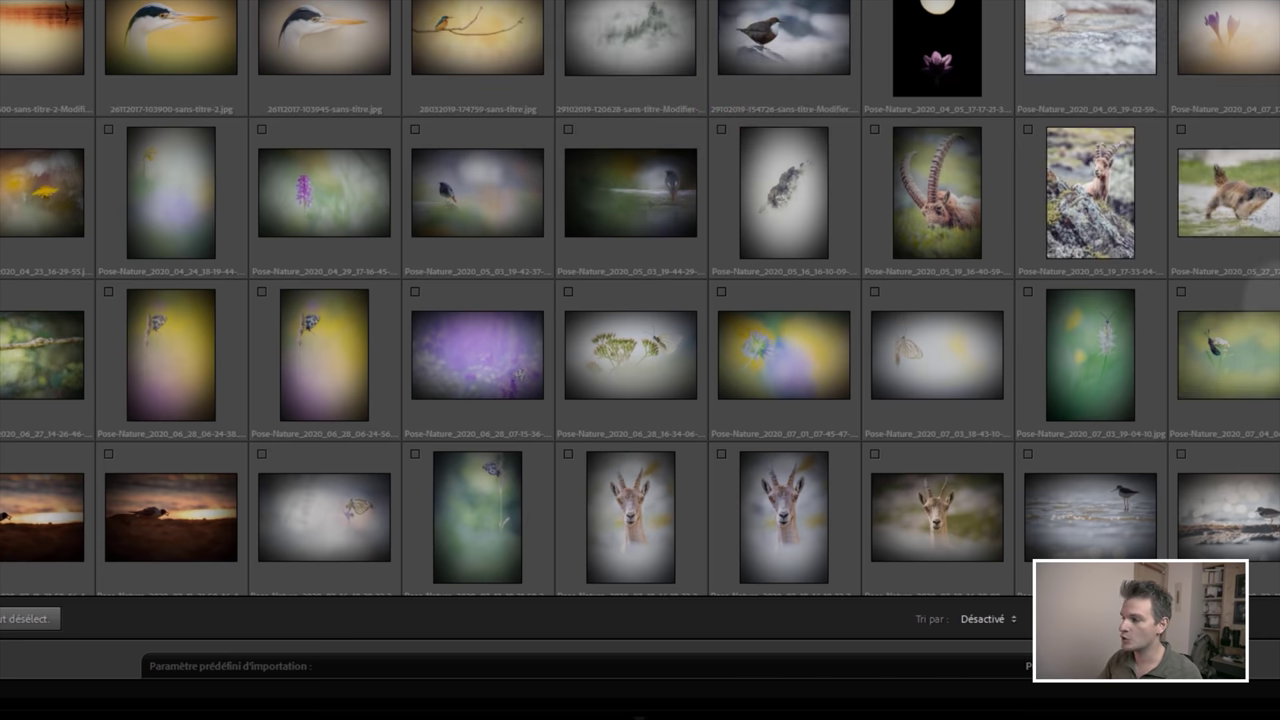
mouse_move(323, 40)
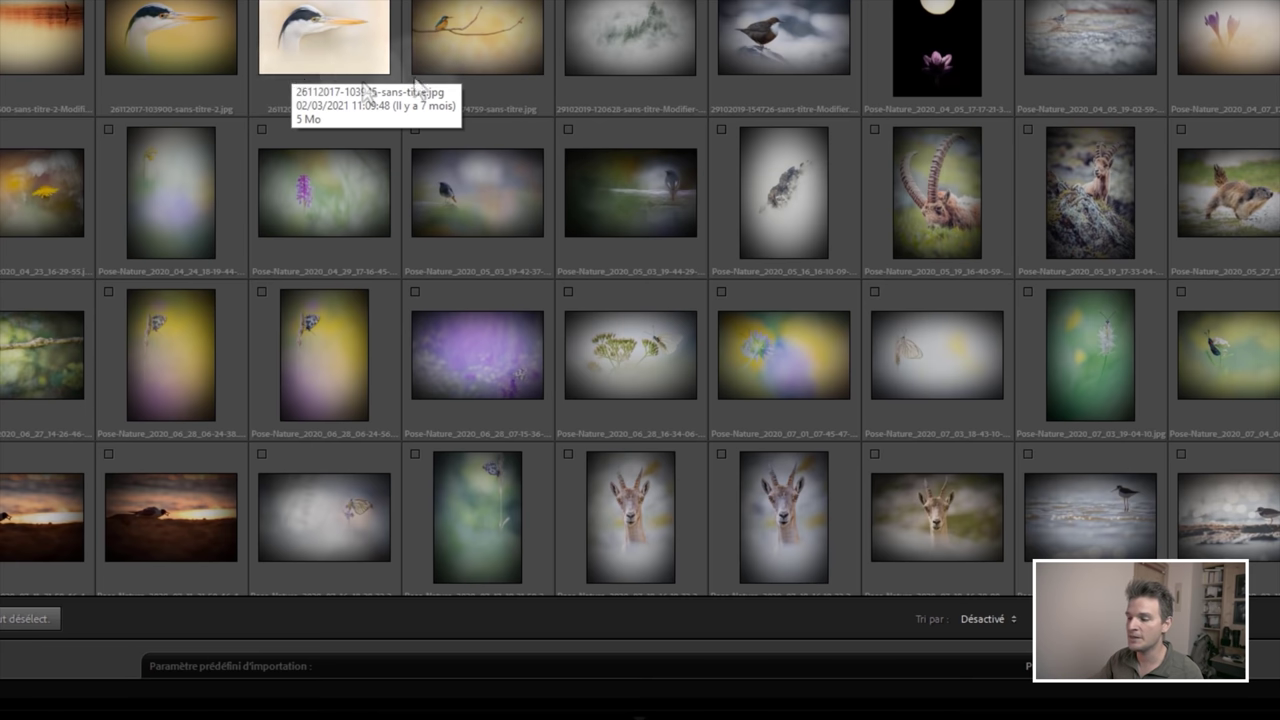
left_click(1040, 666)
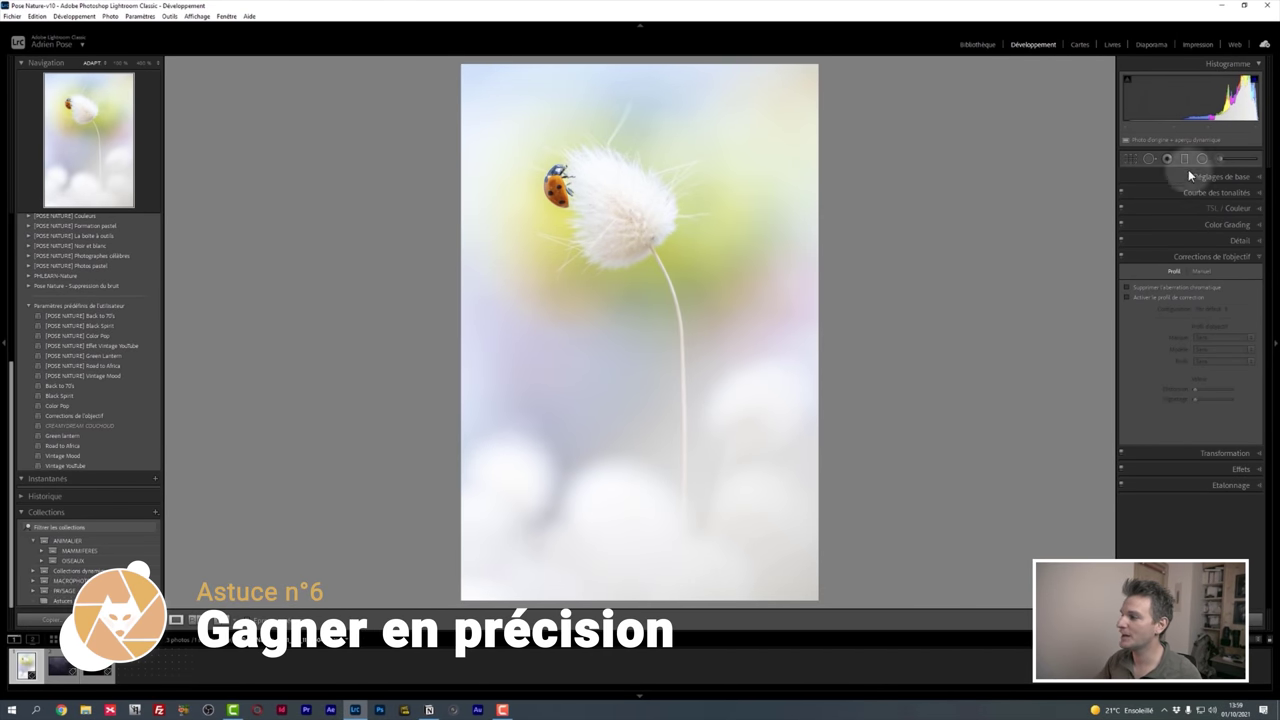
Expand Réglages de base and try Hautes lumières values between +7 and -27.
left_click(1228, 177)
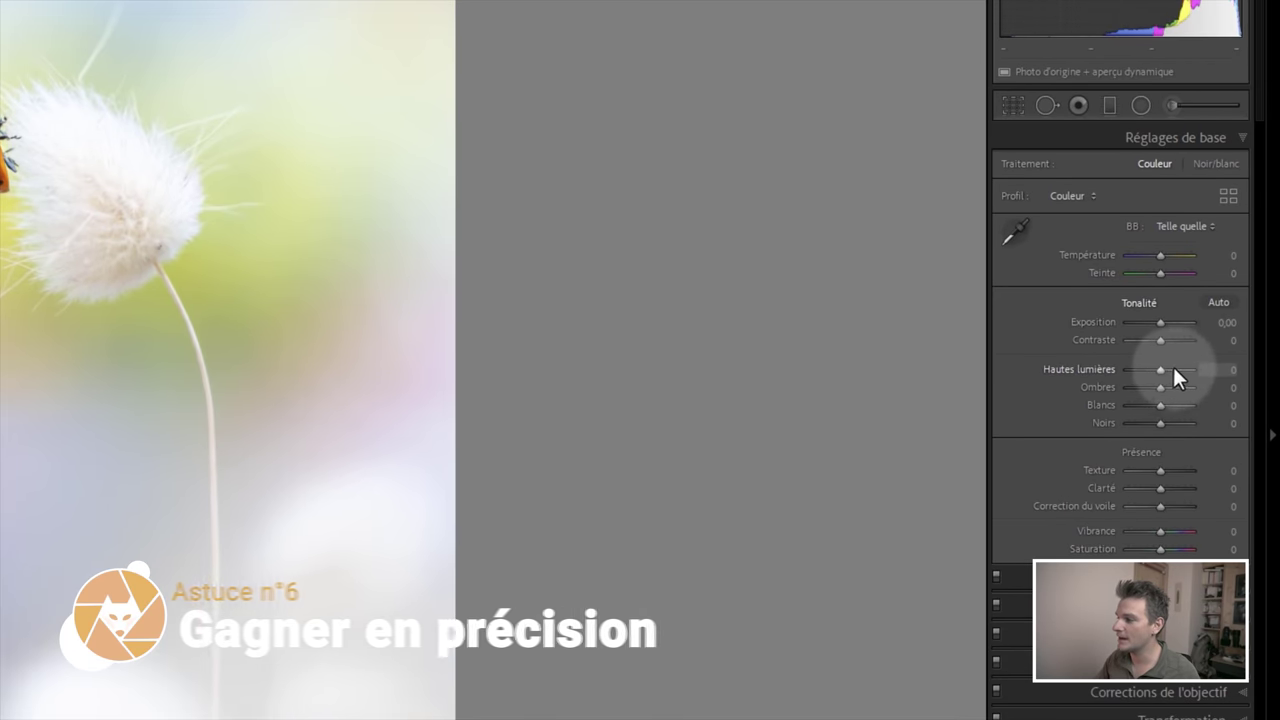
left_click_drag(1156, 372, 1158, 371)
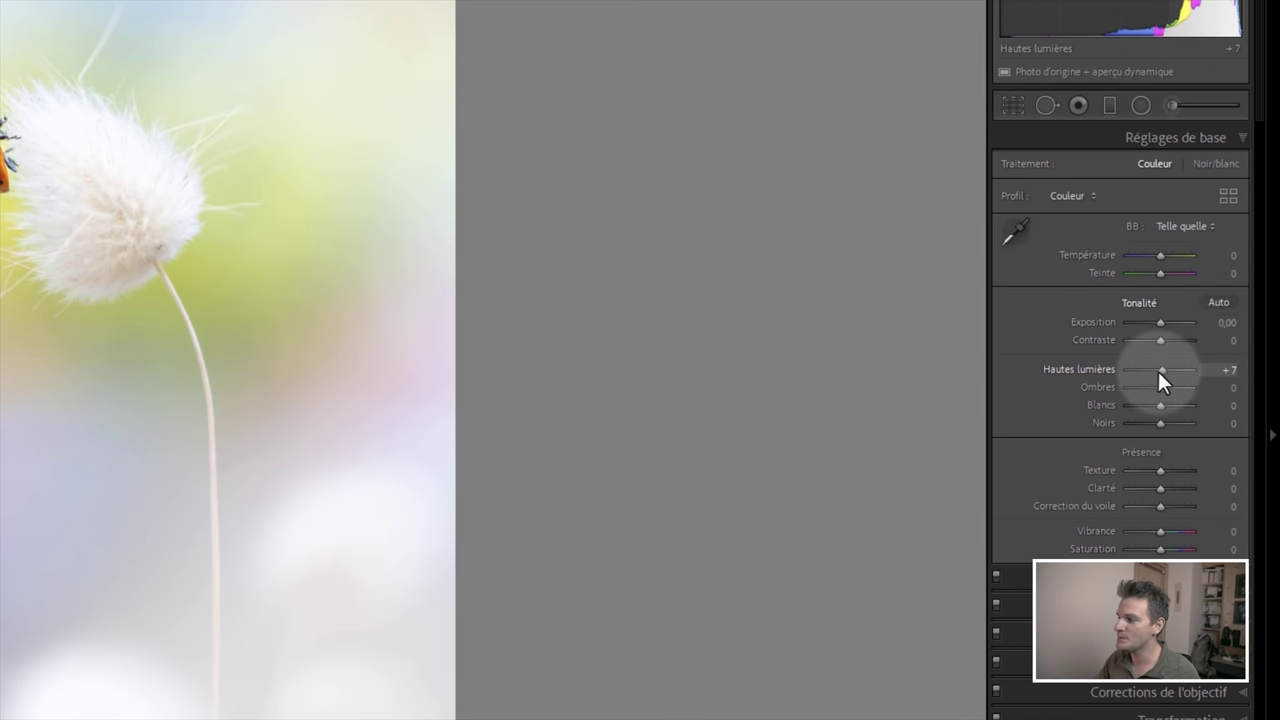
left_click_drag(1158, 371, 1147, 371)
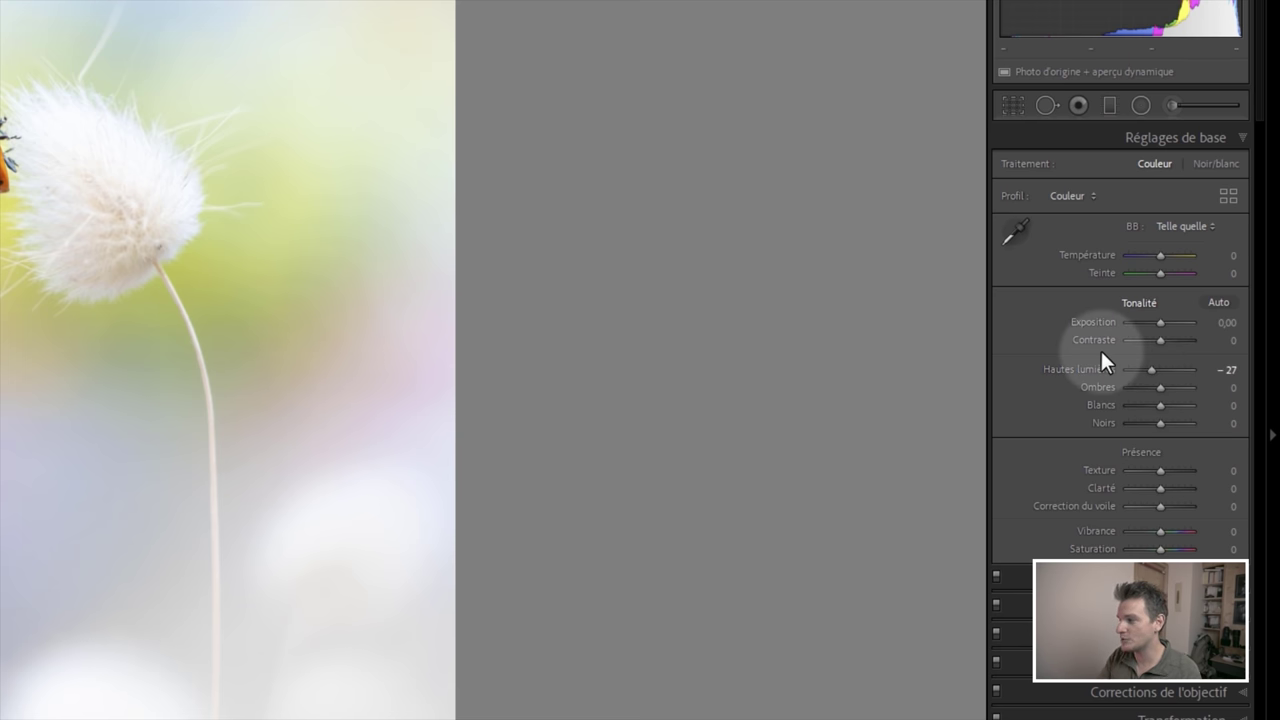
left_click_drag(1149, 370, 1157, 369)
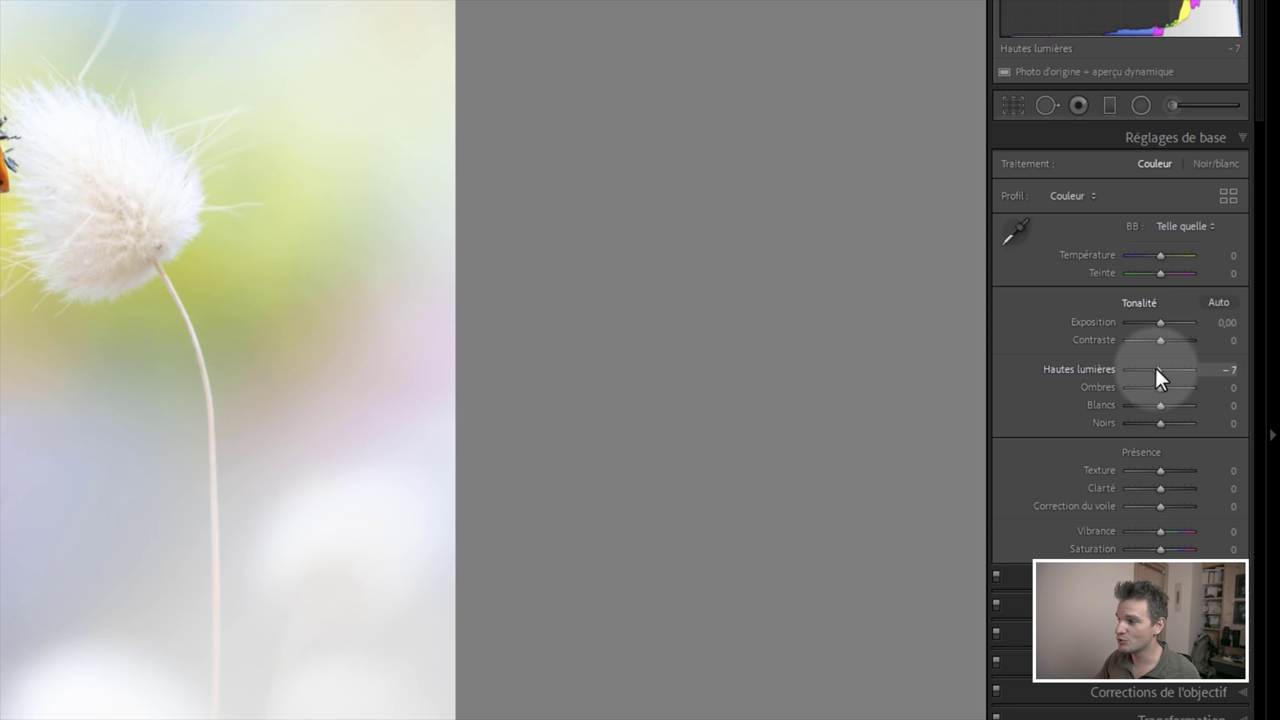
left_click_drag(1155, 367, 1152, 365)
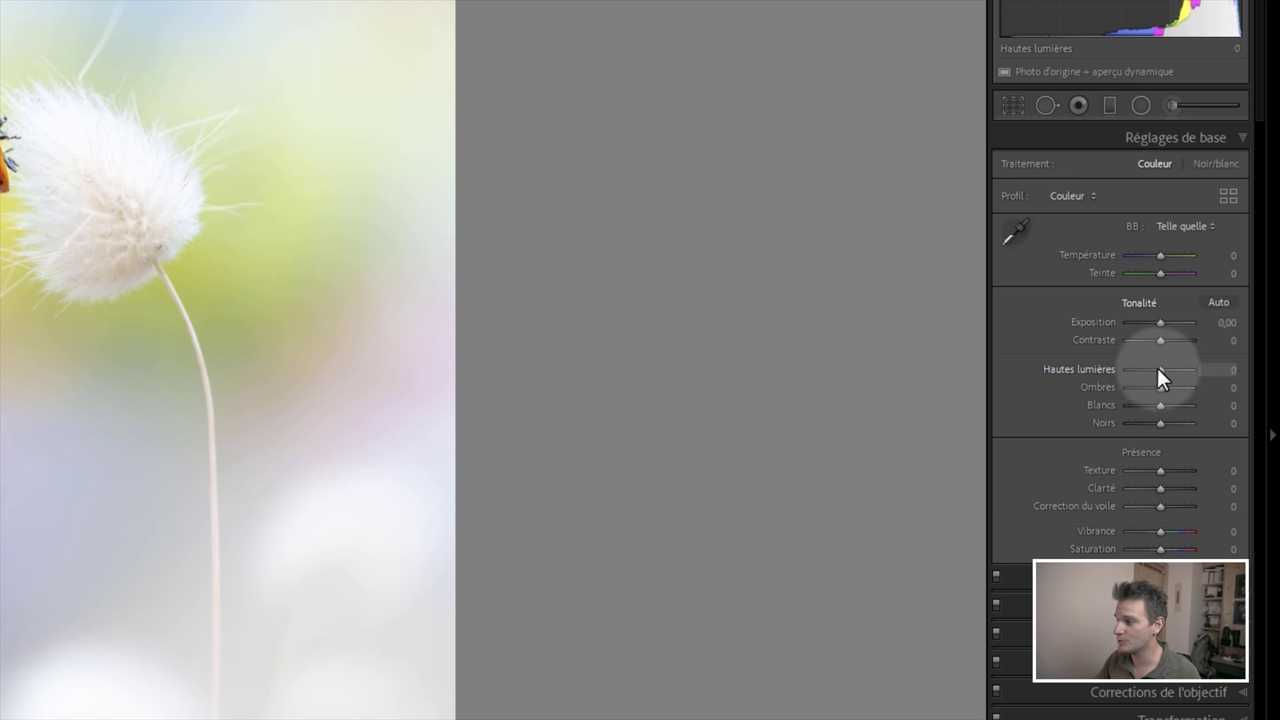
left_click_drag(1152, 365, 1150, 362)
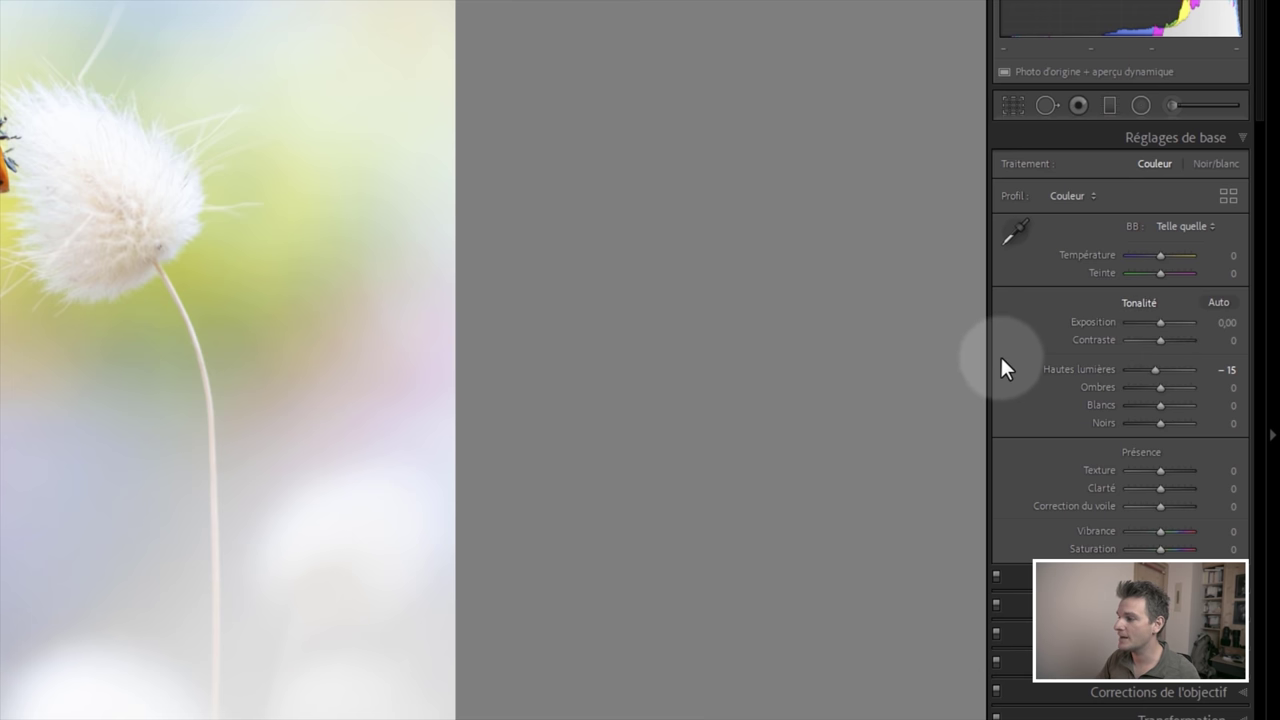
Widen the right adjustments panel and reset Hautes lumières to 0.
left_click_drag(986, 371, 726, 379)
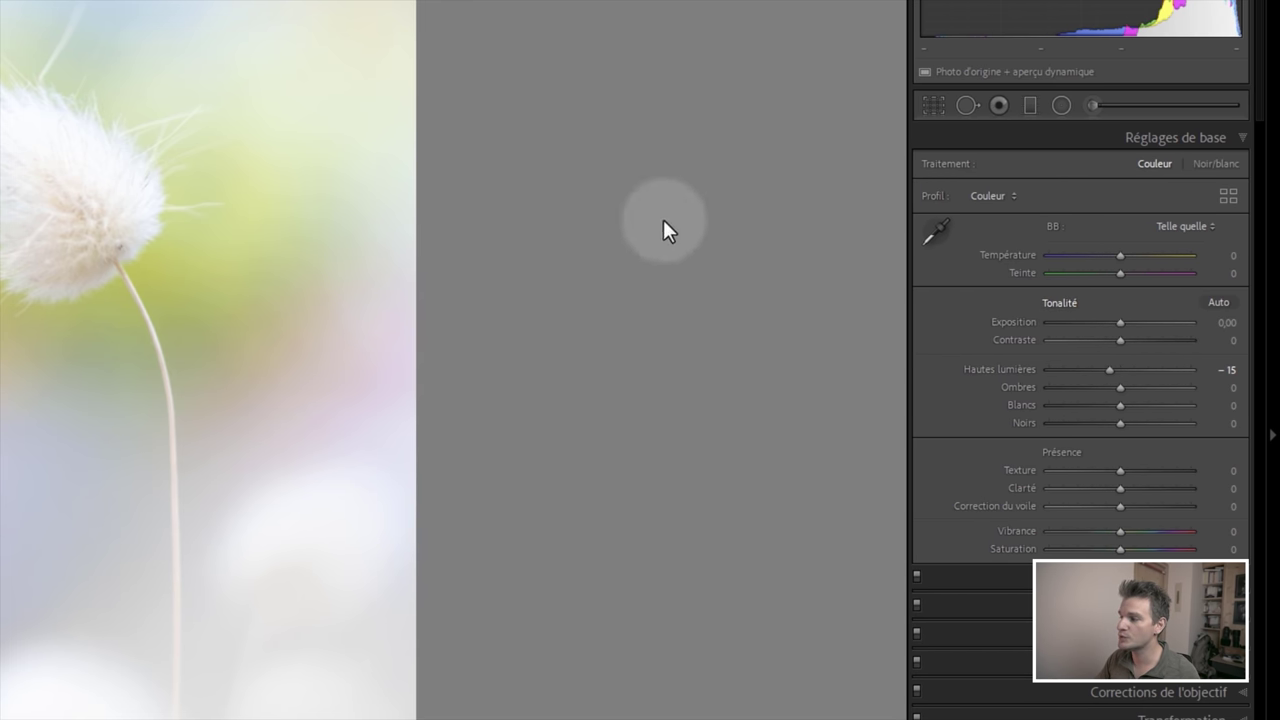
double_click(991, 369)
left_click_drag(1118, 368, 1116, 368)
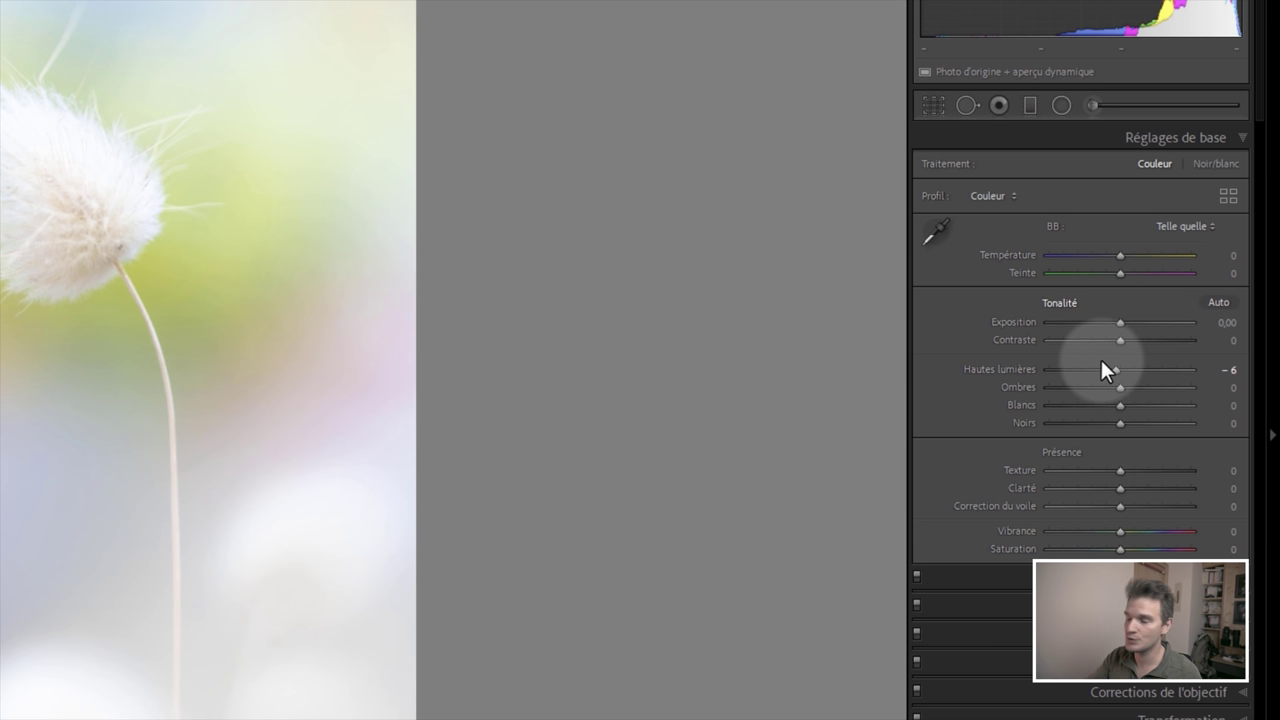
double_click(1036, 370)
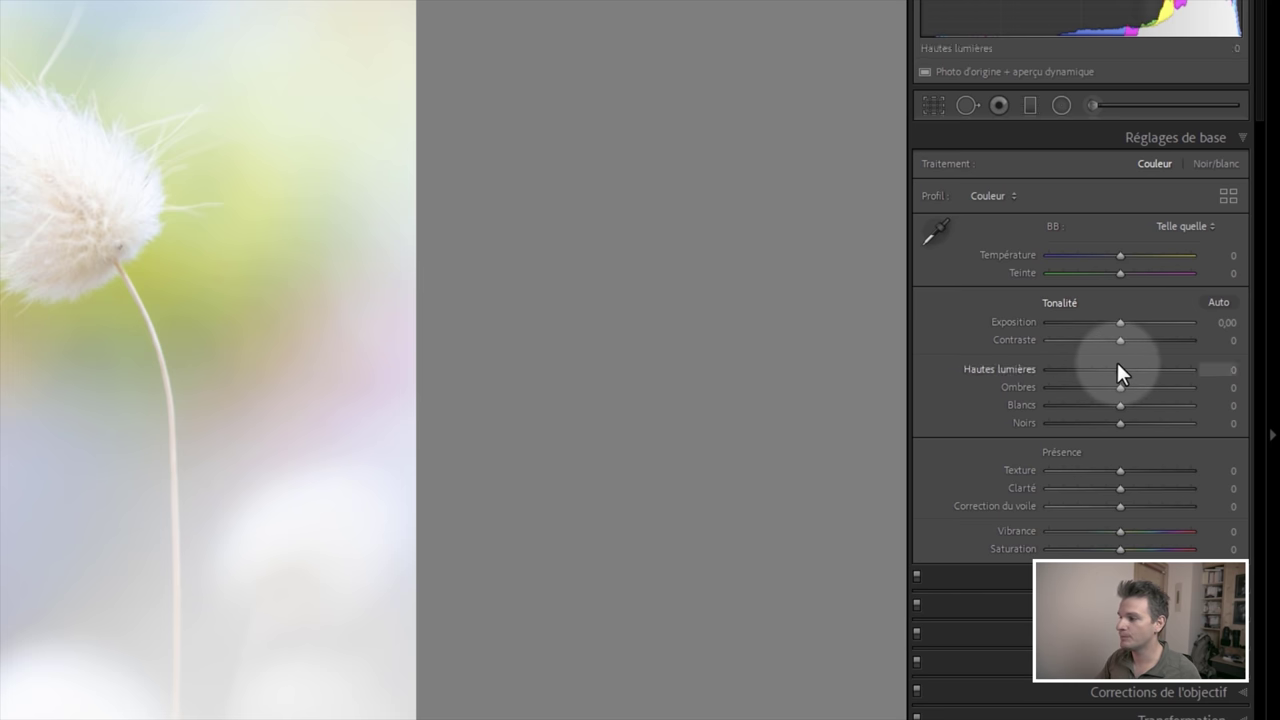
With Shift for fine control, set highlights to -6, shadows to +24 and whites to -25.
key("shift")
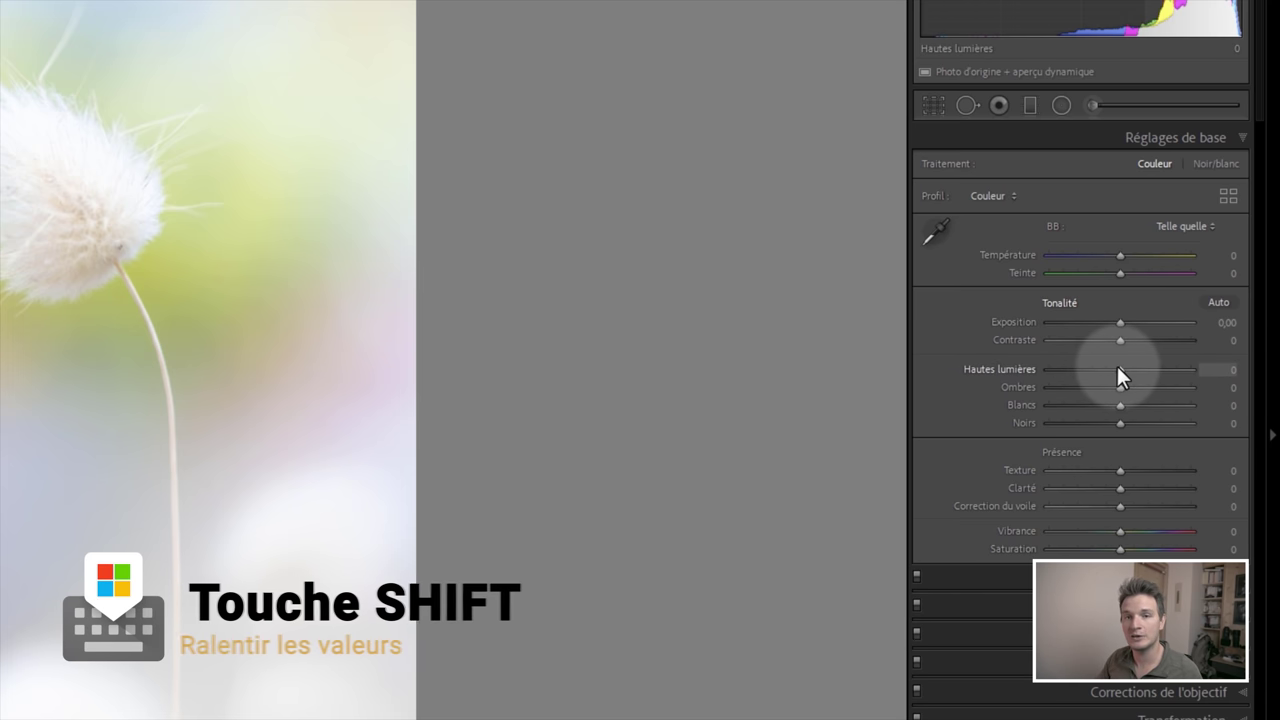
mouse_move(1122, 369)
left_mouse_down()
mouse_move(826, 371)
mouse_move(1087, 360)
mouse_move(1120, 343)
mouse_move(1077, 354)
mouse_move(1088, 358)
left_mouse_up()
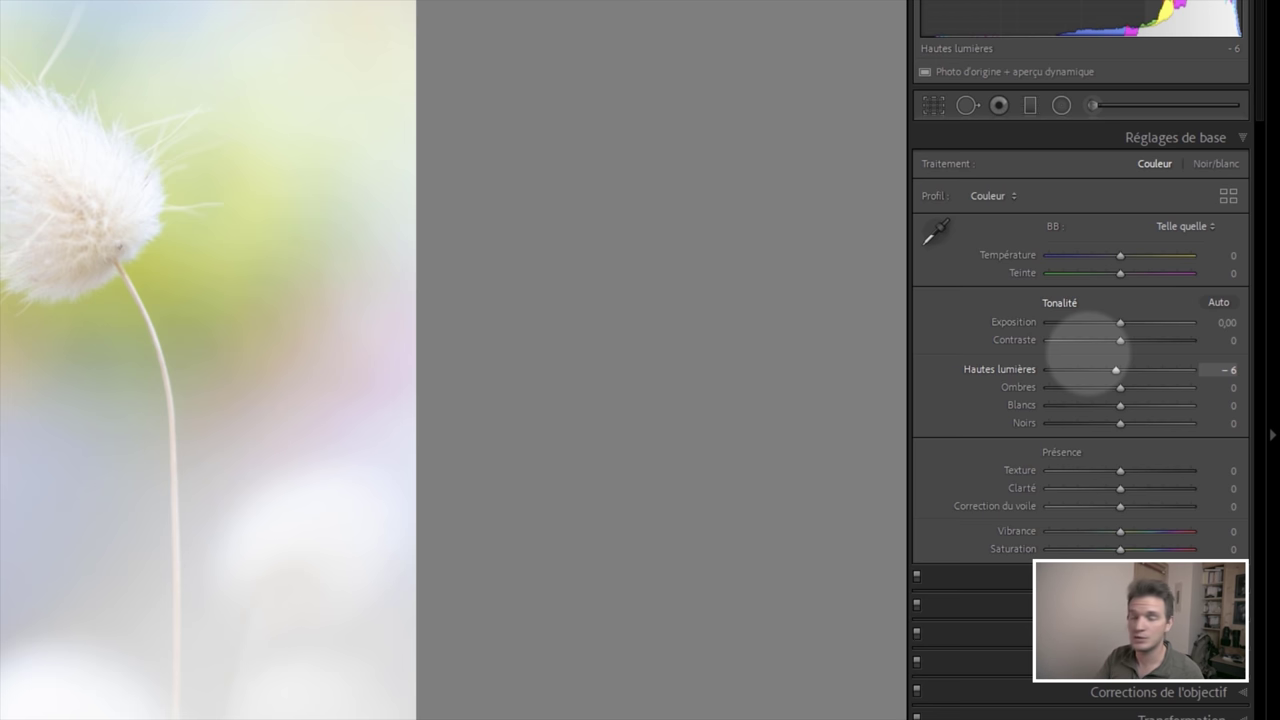
left_click_drag(1122, 387, 1272, 372)
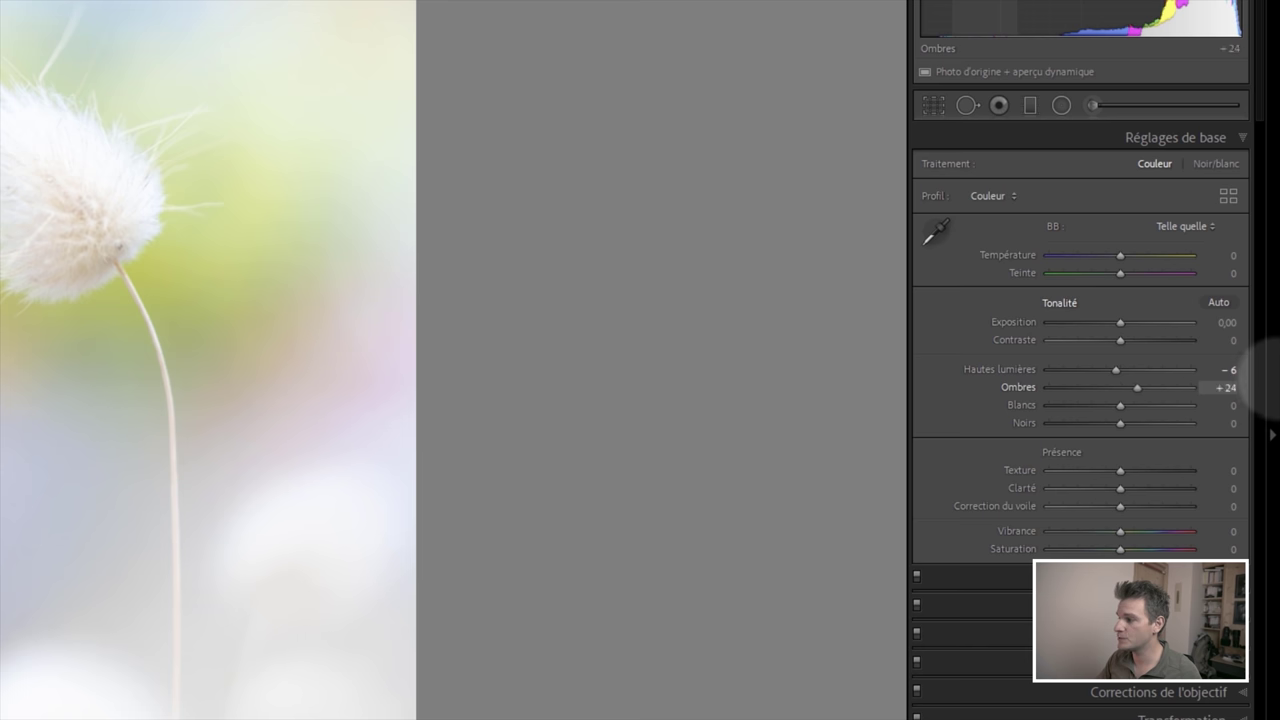
mouse_move(1118, 407)
left_mouse_down()
mouse_move(1102, 406)
mouse_move(1159, 467)
left_mouse_up()
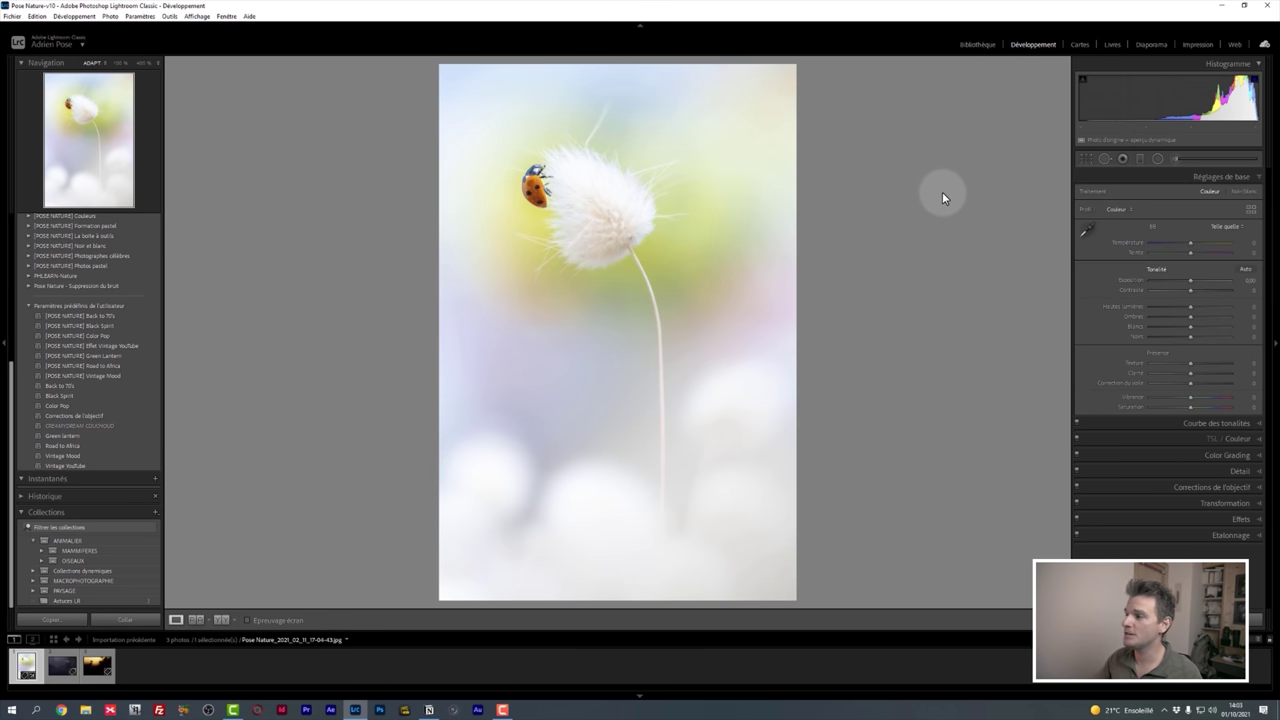
Brush a mask over the ladybug; set contrast 42, highlights 40, shadows -41, whites 32, blacks -61.
left_click(1176, 163)
left_click(536, 180)
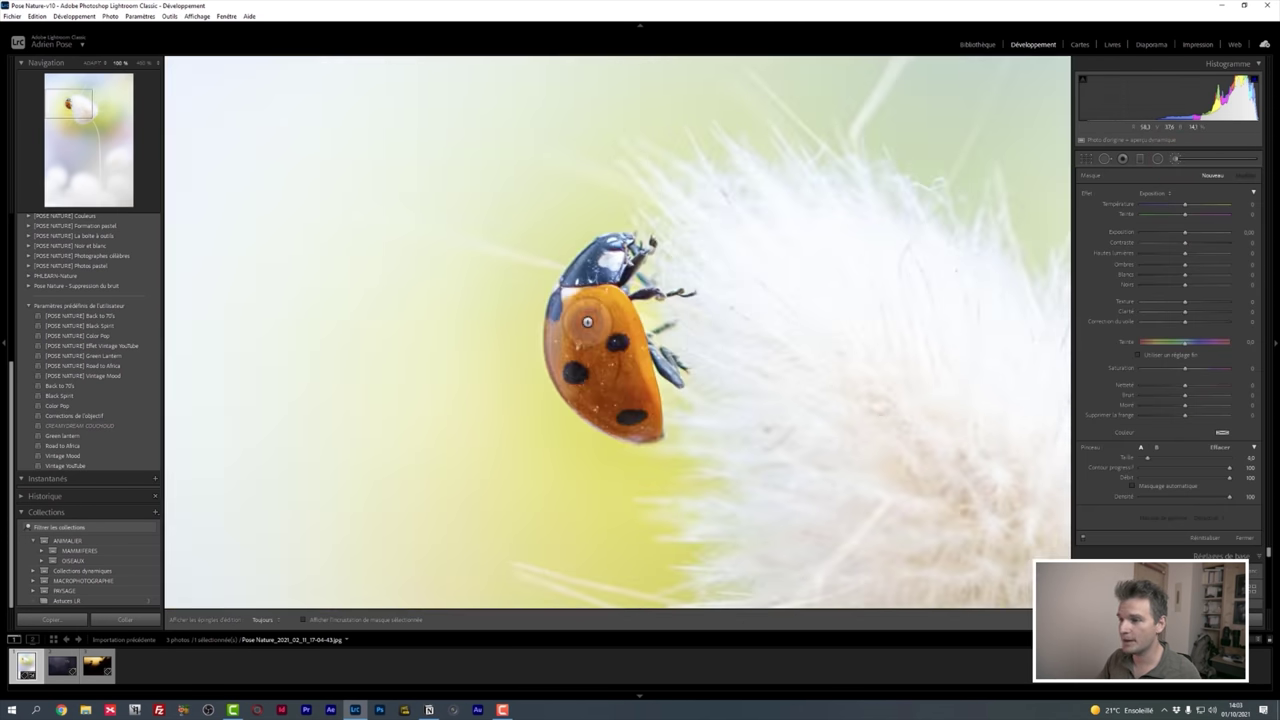
left_click(536, 180)
mouse_move(622, 390)
left_mouse_down()
mouse_move(587, 330)
mouse_move(597, 288)
left_mouse_up()
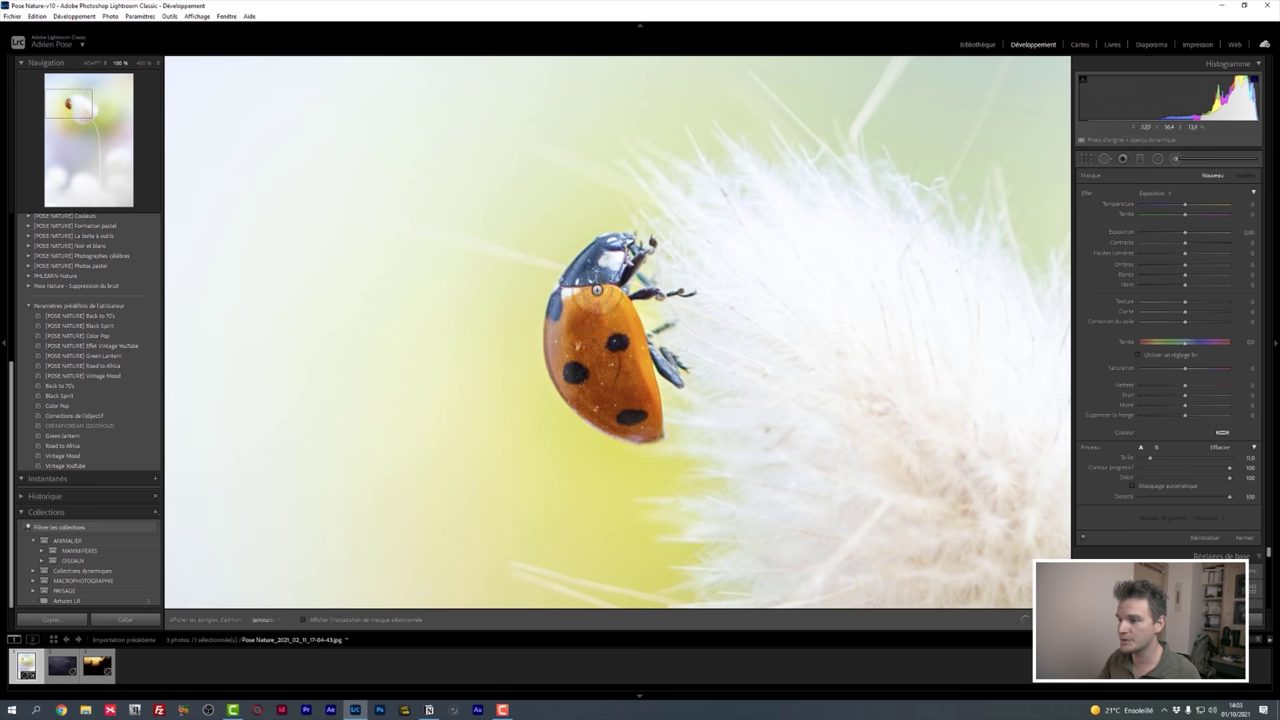
left_click(587, 324)
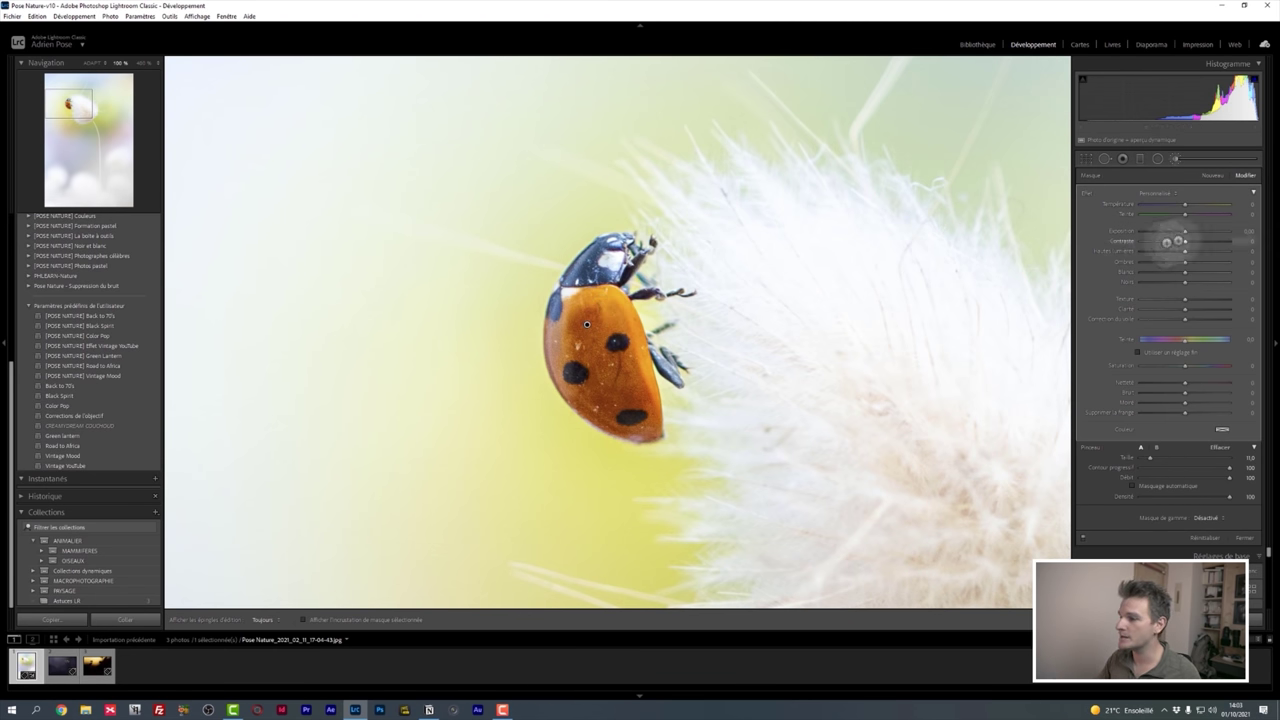
mouse_move(1186, 239)
left_mouse_down()
mouse_move(1200, 240)
mouse_move(1184, 276)
mouse_move(1199, 271)
mouse_move(1168, 261)
mouse_move(1203, 251)
mouse_move(1157, 281)
left_mouse_up()
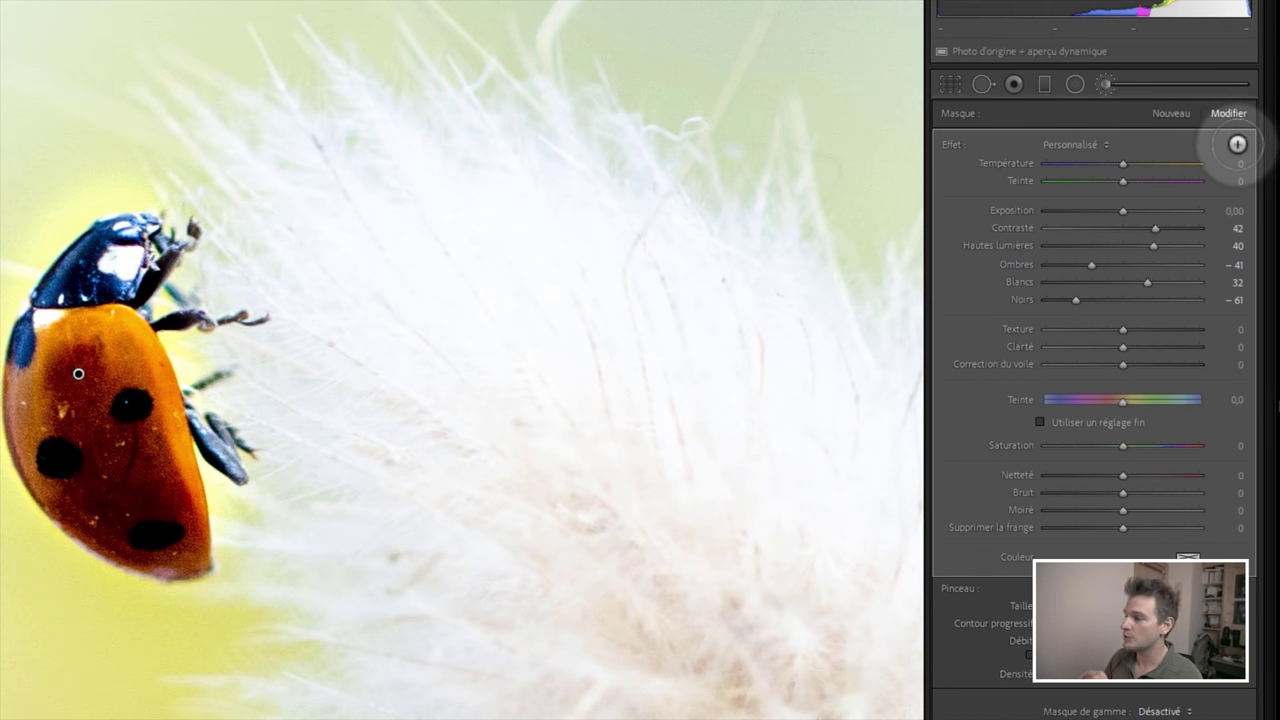
Collapse the mask effects to the single Gain slider and set it to 29.
left_click(1242, 143)
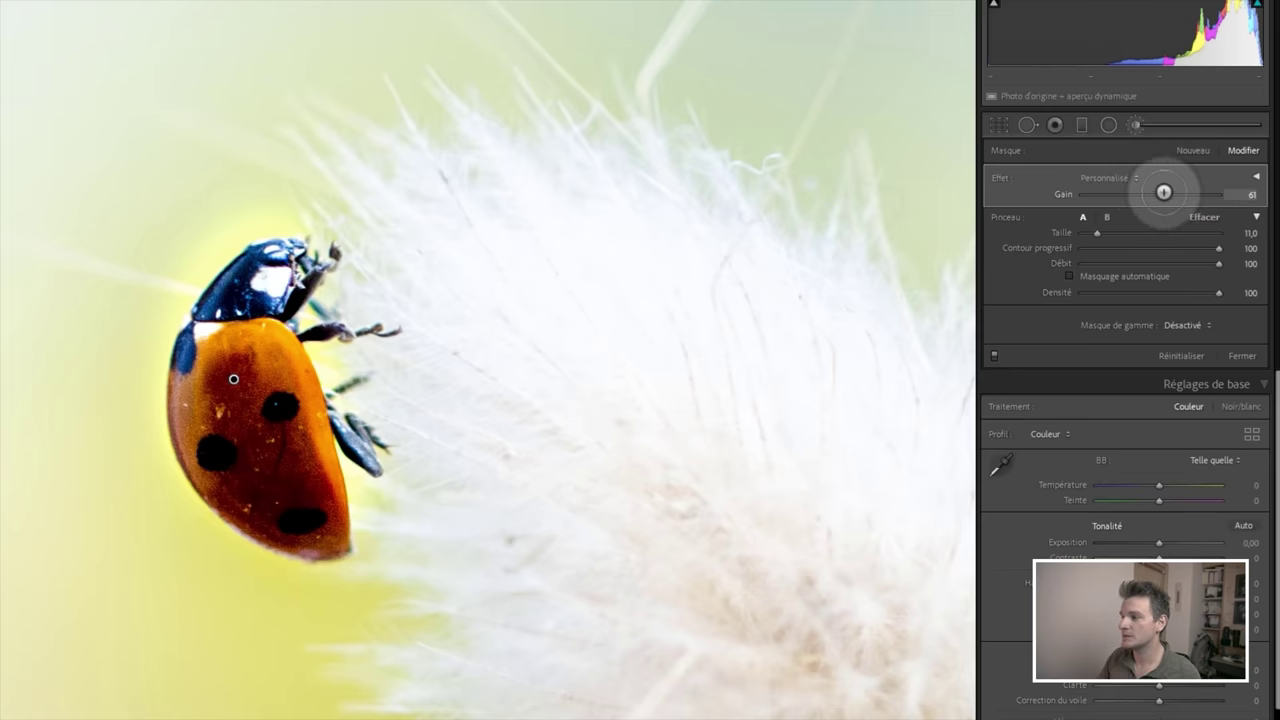
left_click_drag(1163, 195, 1216, 195)
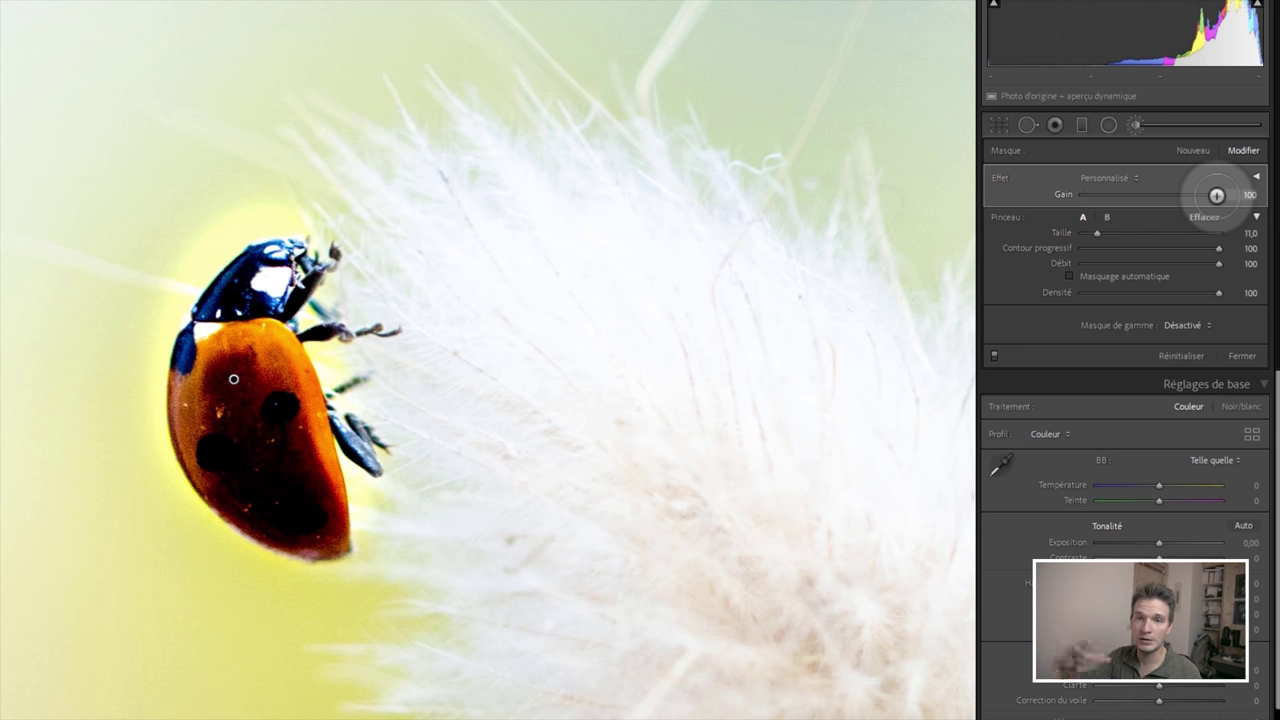
left_click_drag(1216, 195, 1113, 193)
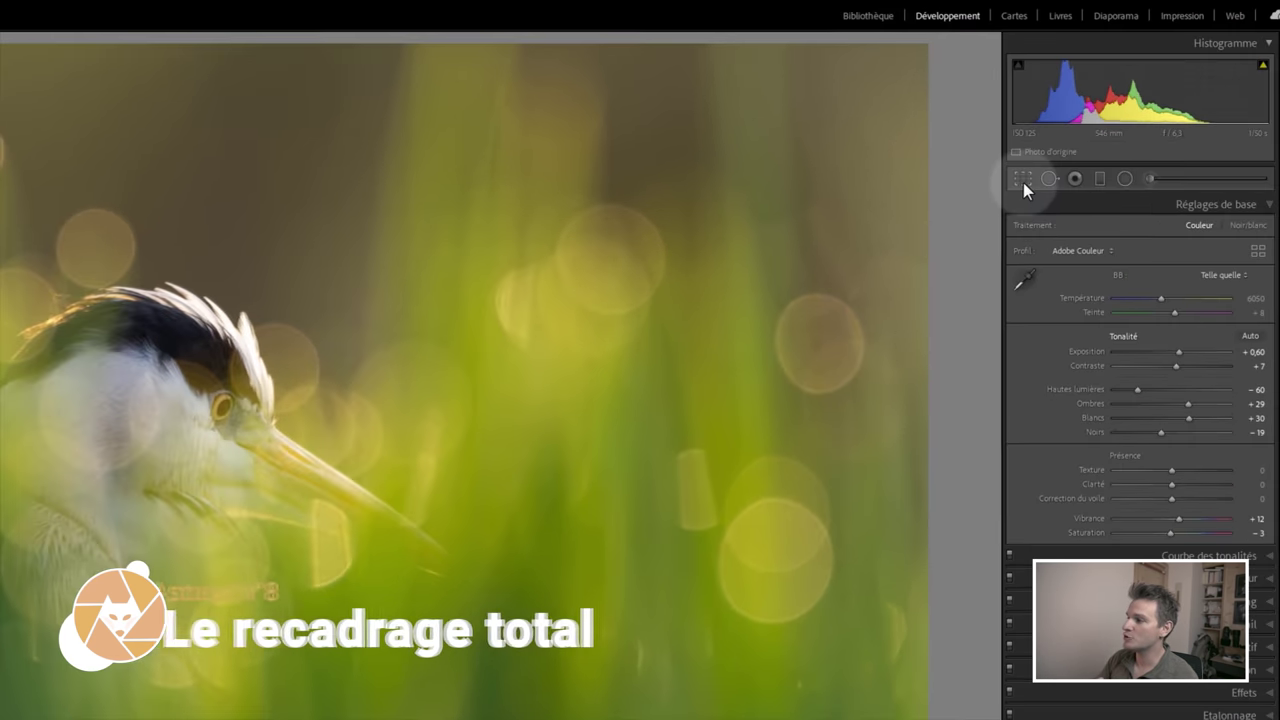
Crop tightly around the heron's head, reposition the photo in the frame, and dim the interface.
left_click(1023, 180)
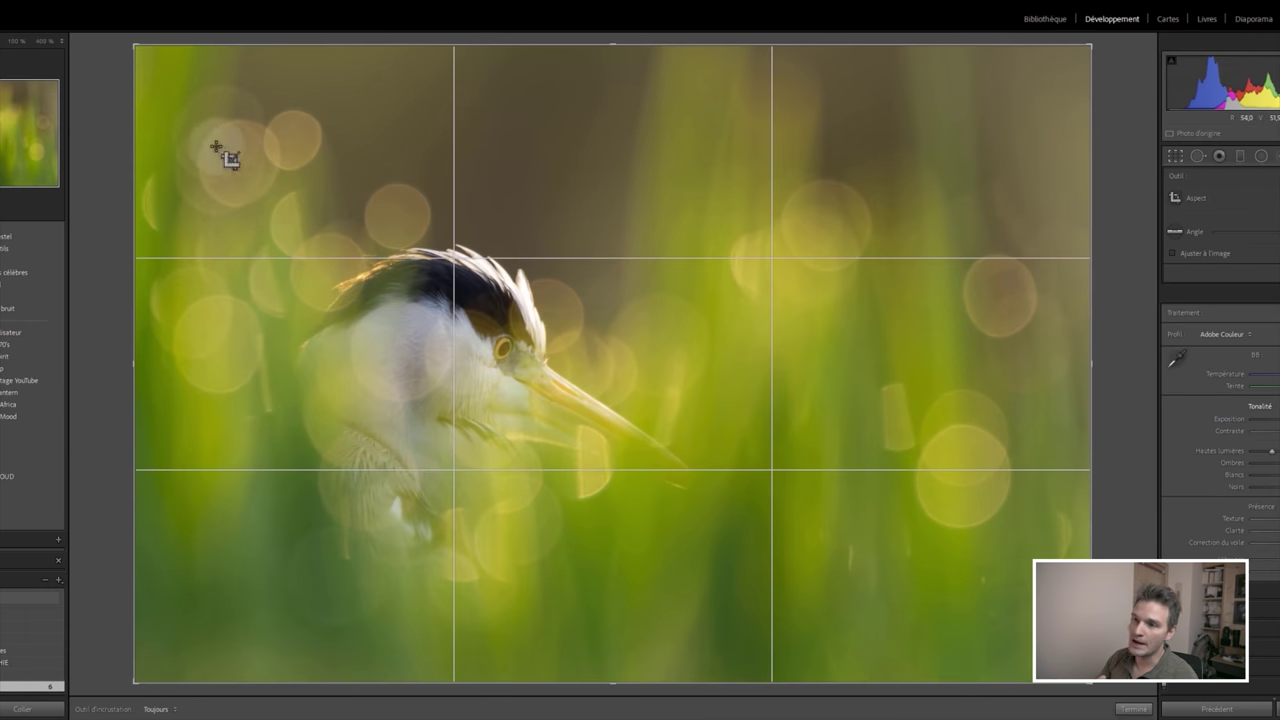
left_click_drag(215, 146, 786, 524)
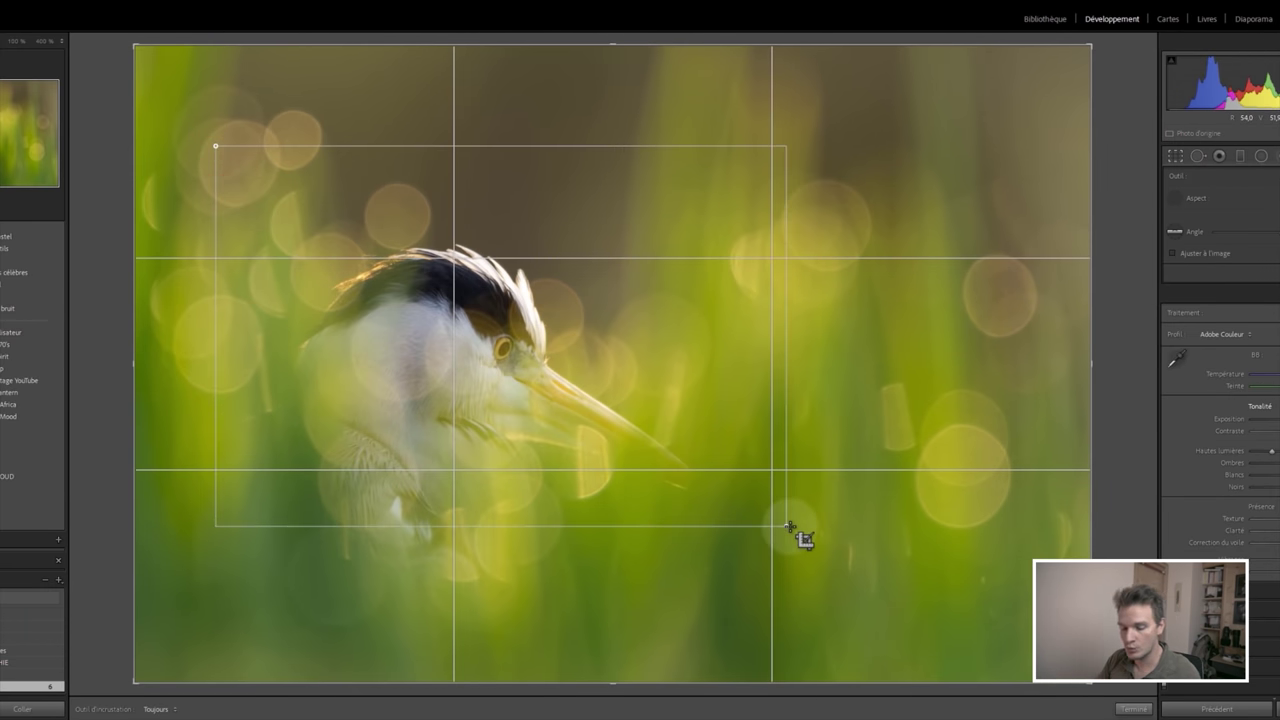
left_click_drag(787, 523, 811, 553)
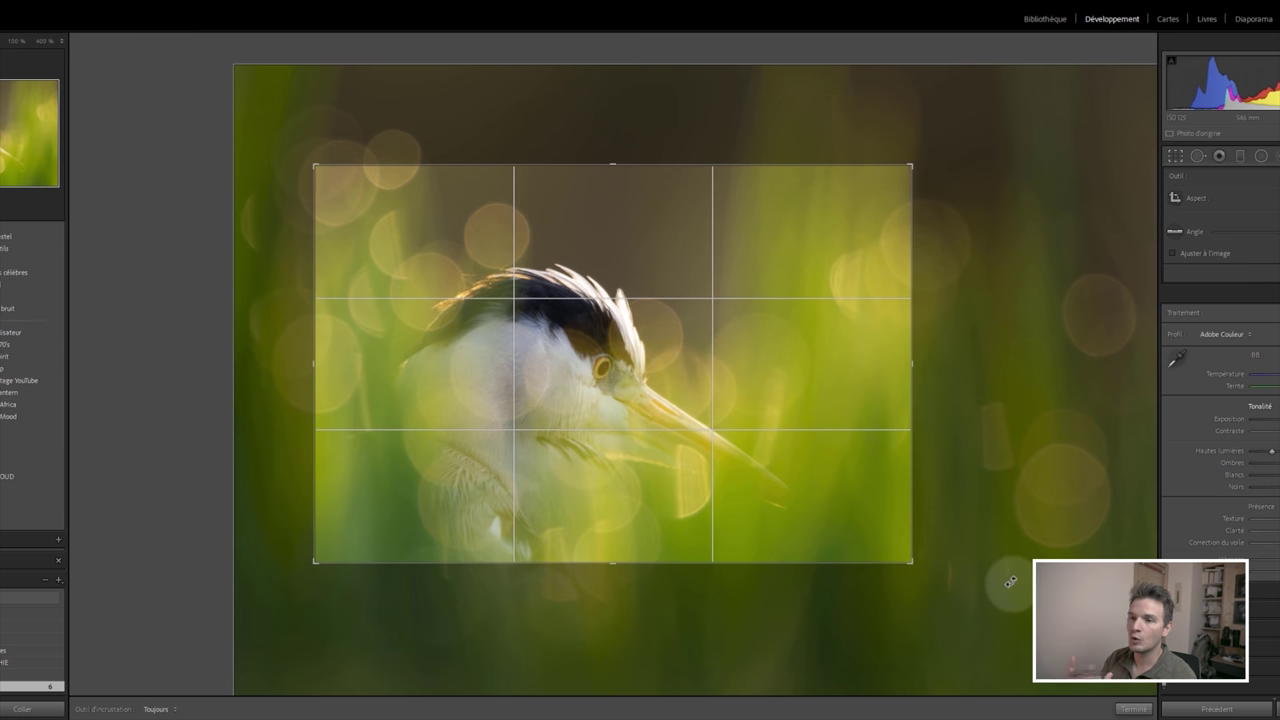
left_click_drag(757, 486, 753, 430)
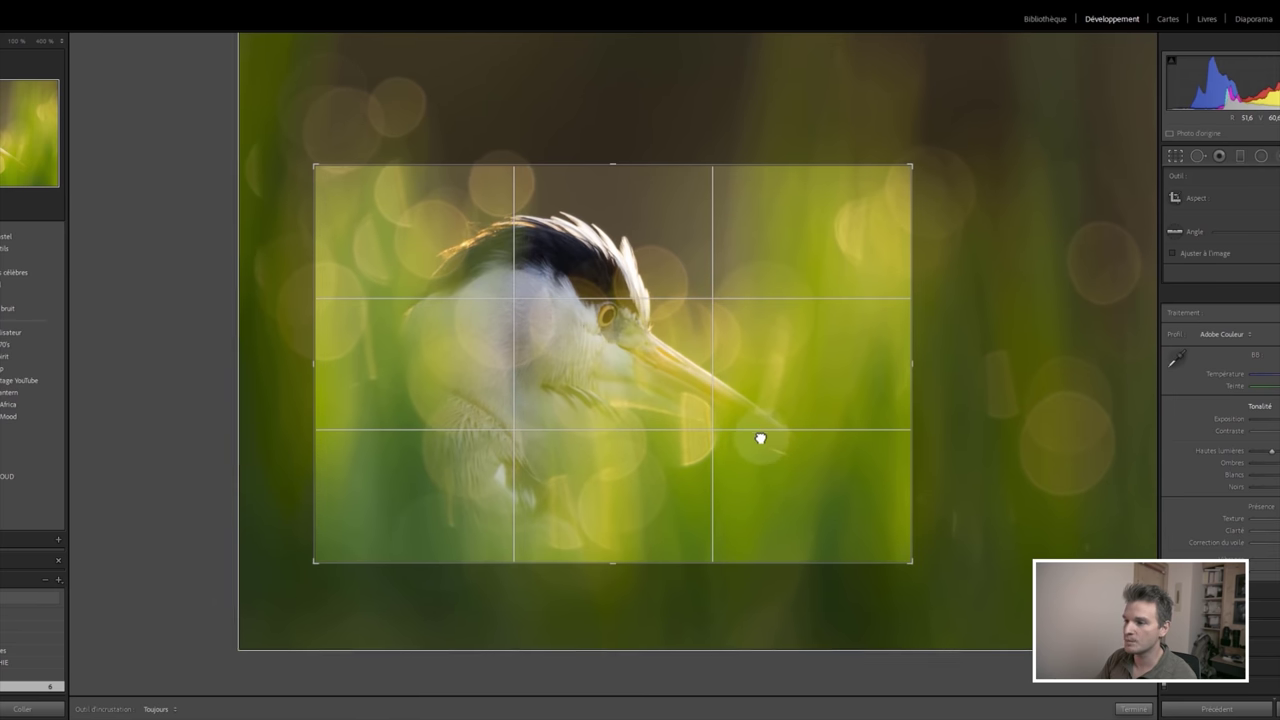
left_click_drag(911, 166, 975, 133)
left_click_drag(915, 231, 937, 193)
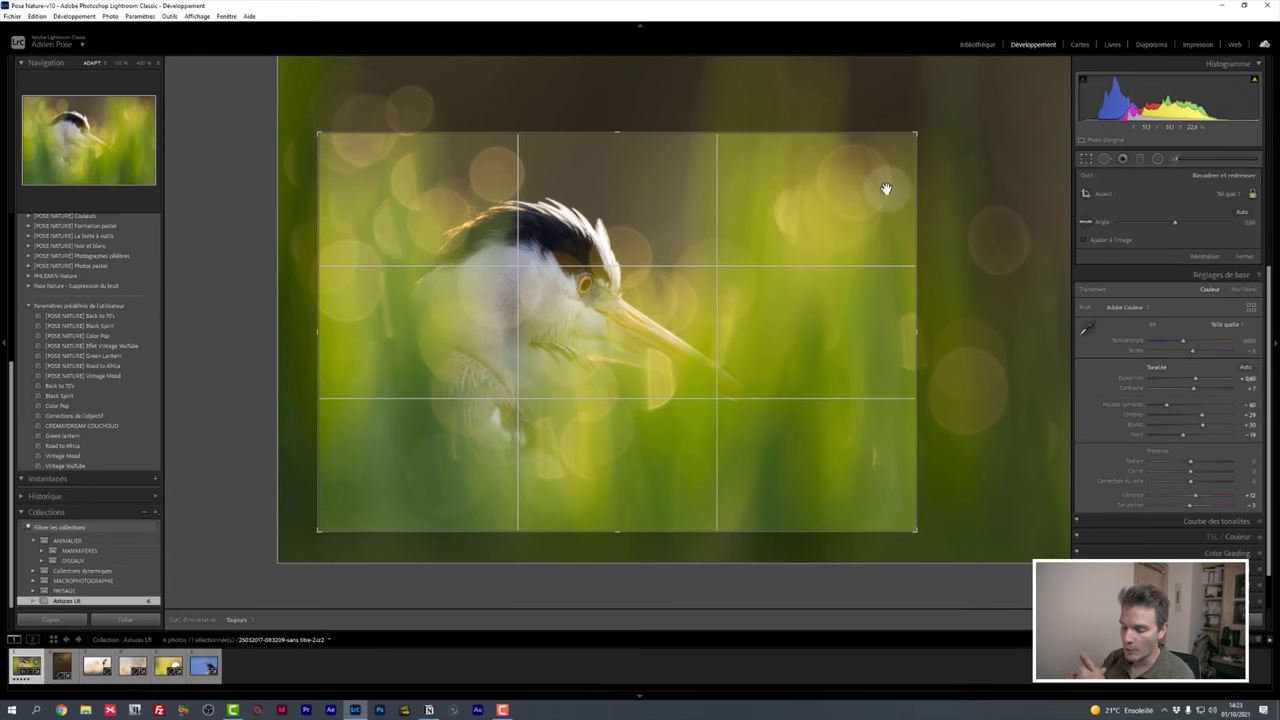
key("l")
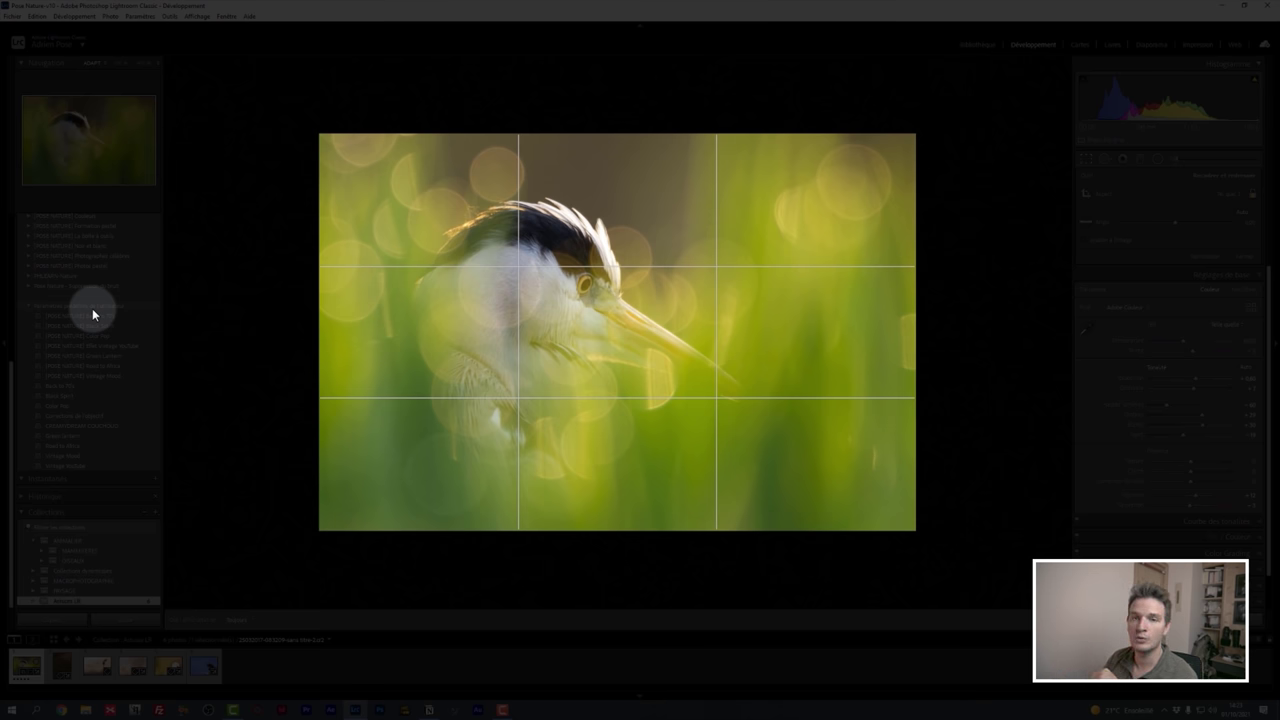
Black out the surroundings and nudge the heron slightly right within its crop.
key("l")
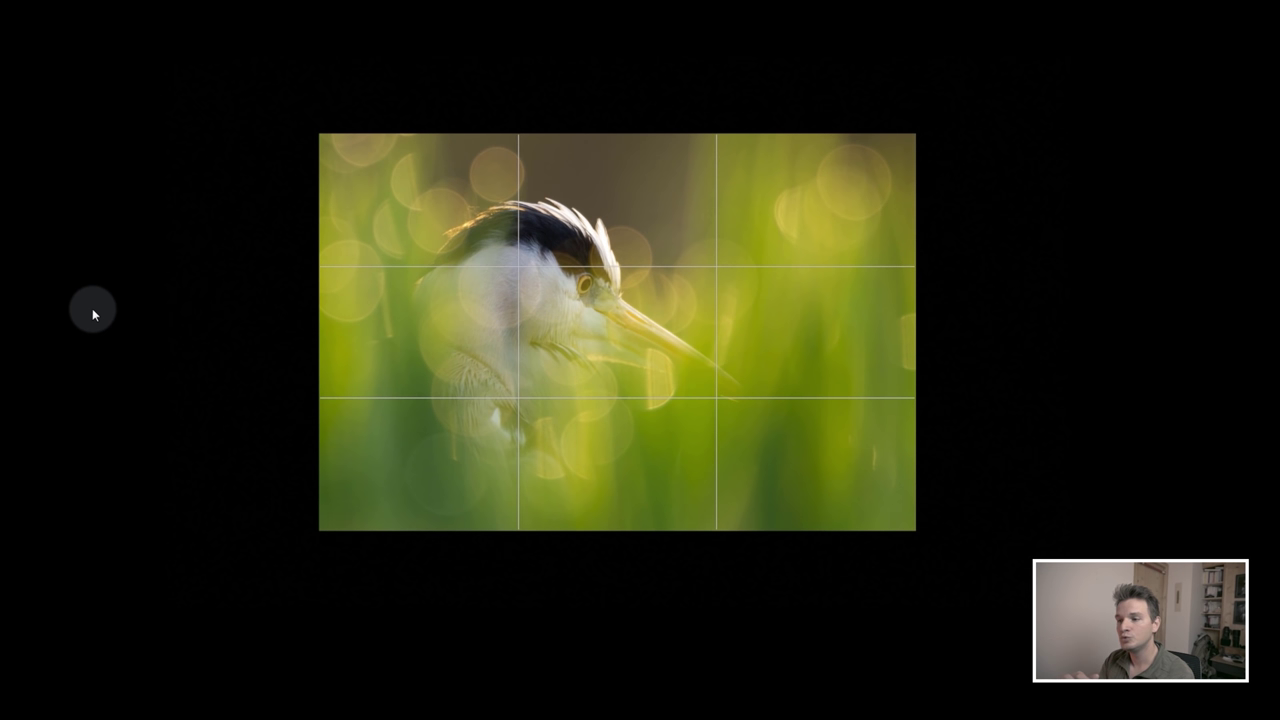
left_click_drag(534, 340, 567, 347)
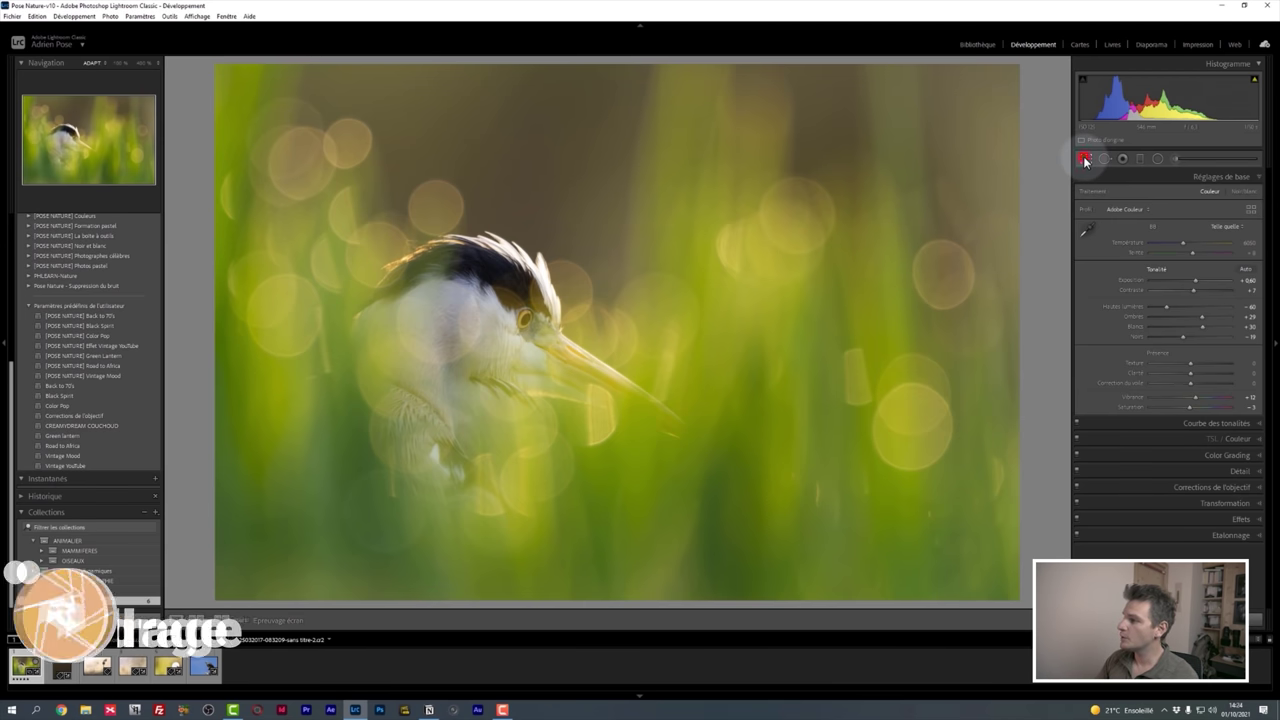
Switch the heron's crop guide to a centred cross and pull the top-right corner inward.
left_click(1086, 160)
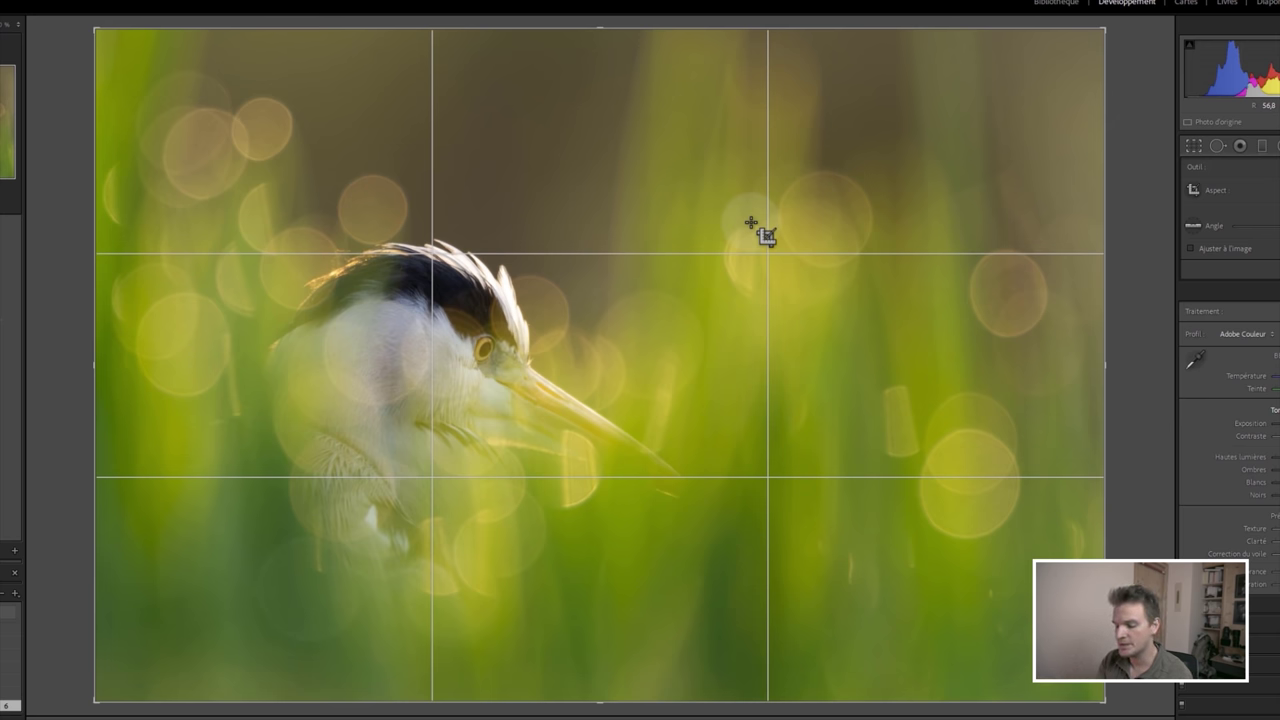
key("o")
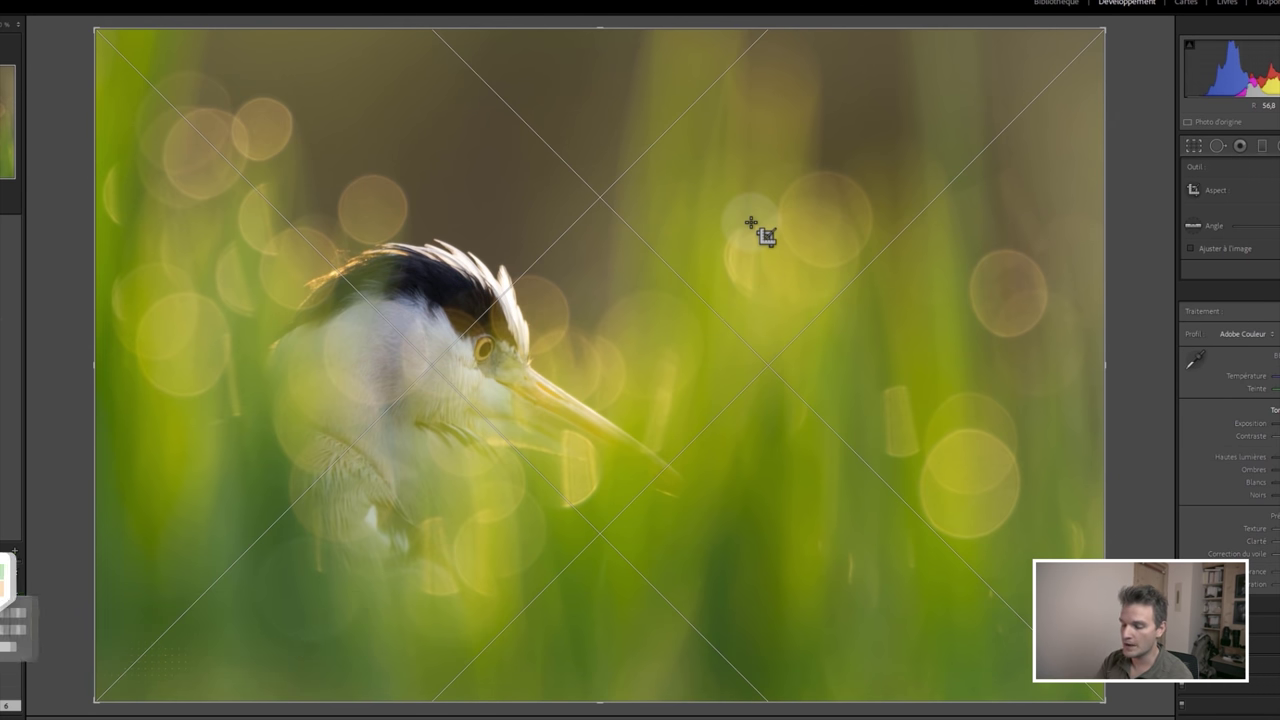
key("o")
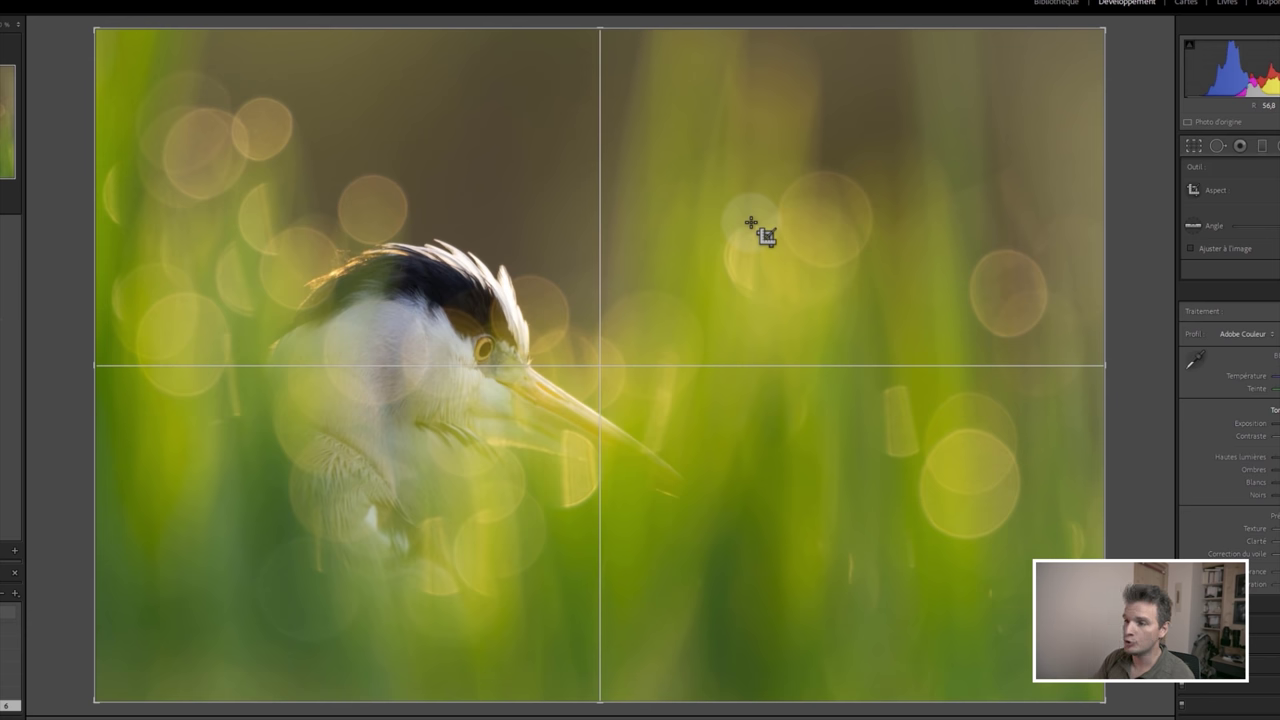
left_click_drag(1106, 31, 1008, 63)
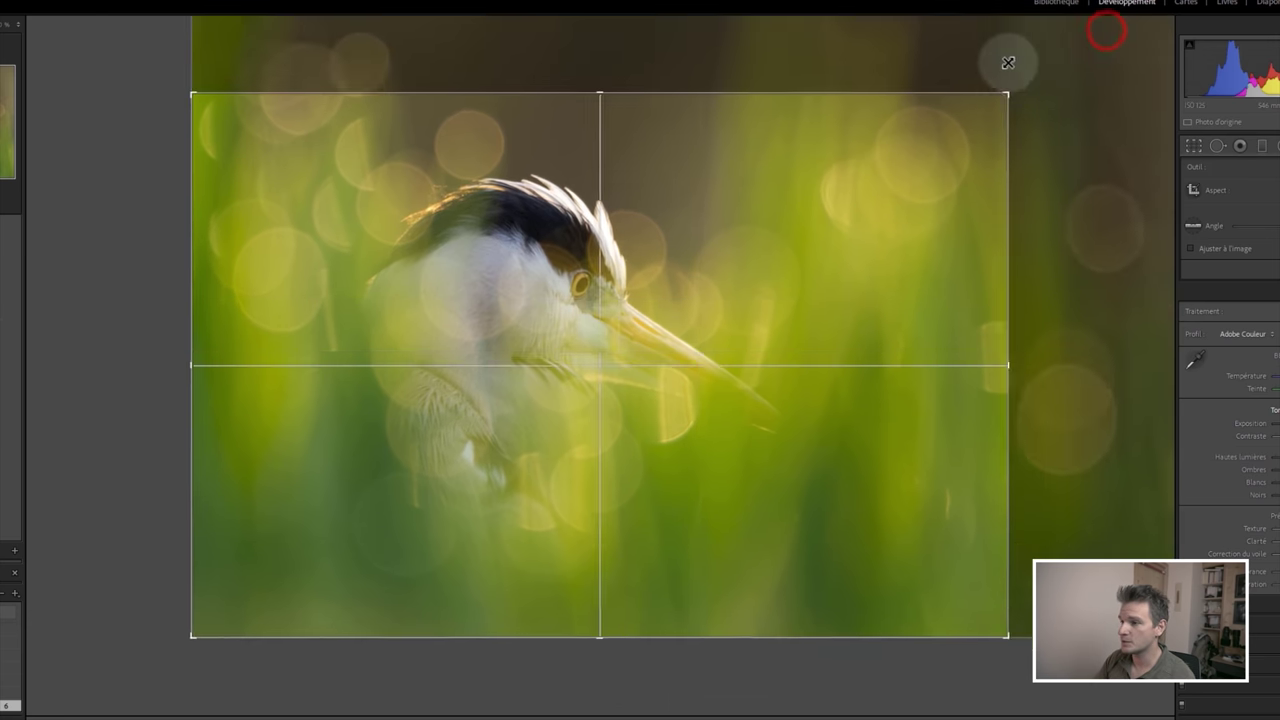
Shift the heron down and cycle the crop guide through diagonal to golden spiral.
mouse_move(871, 234)
left_mouse_down()
mouse_move(878, 275)
mouse_move(841, 266)
left_mouse_up()
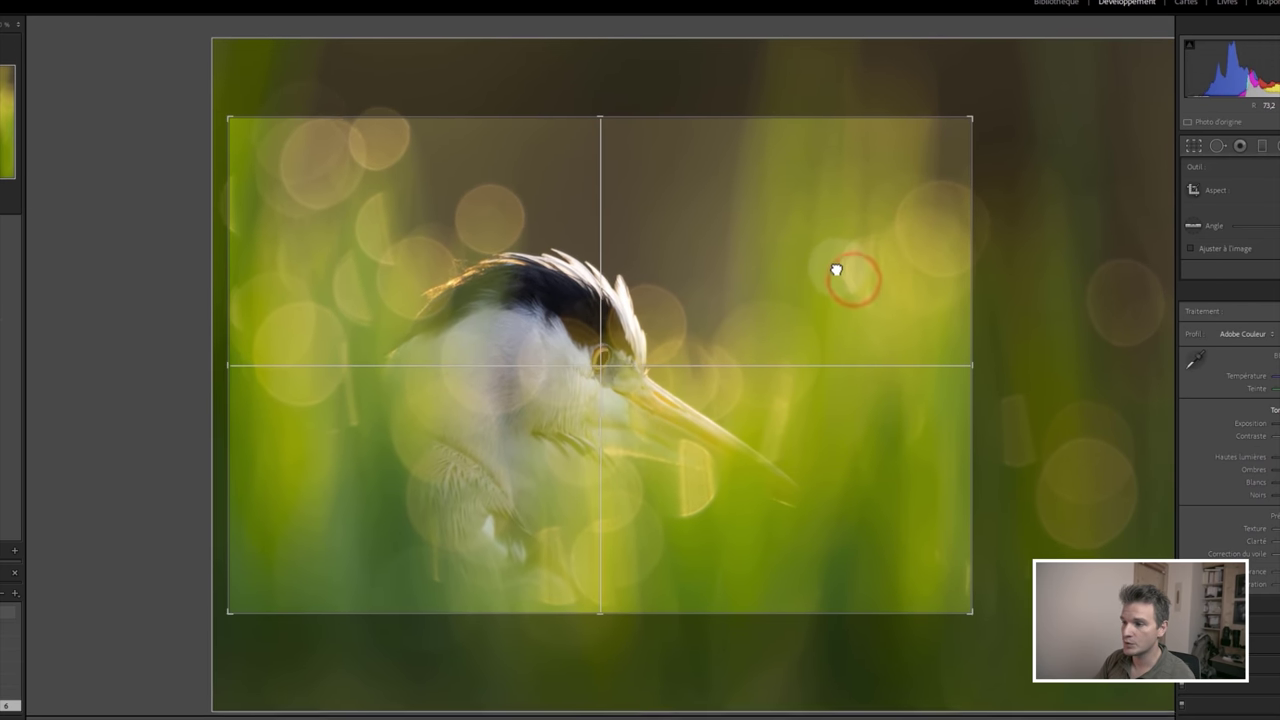
key("o")
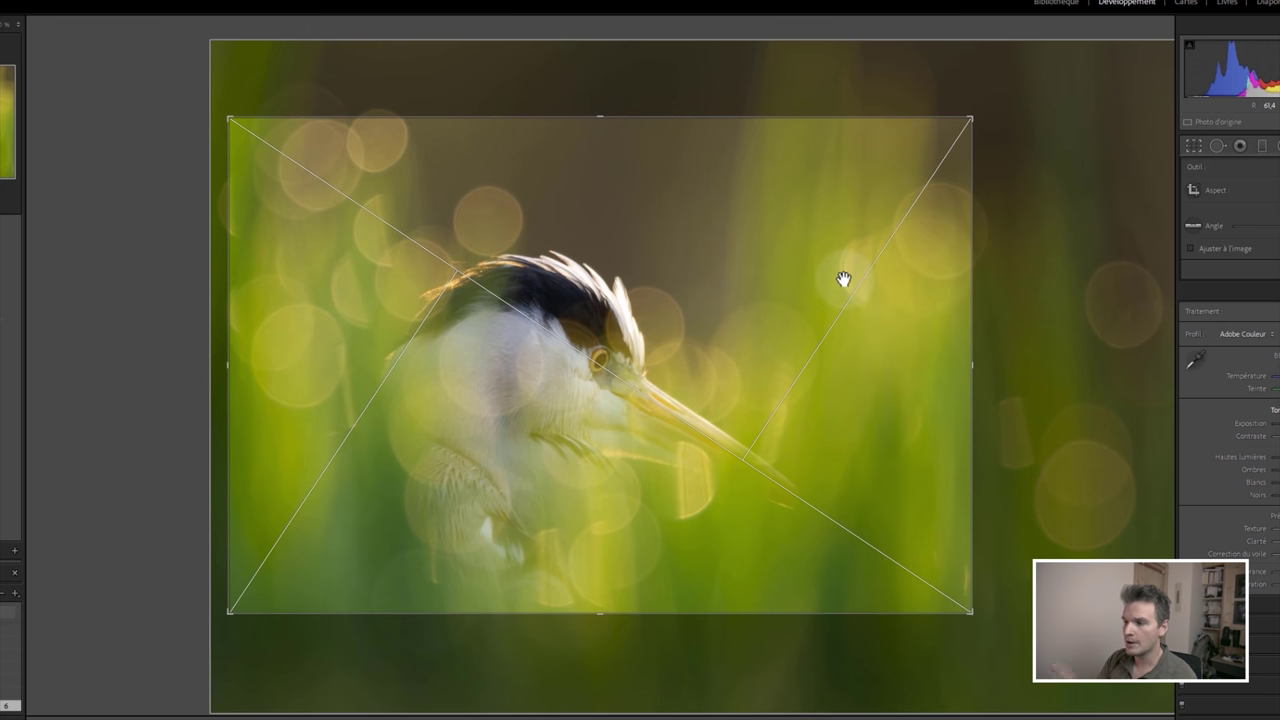
key("o")
key("o")
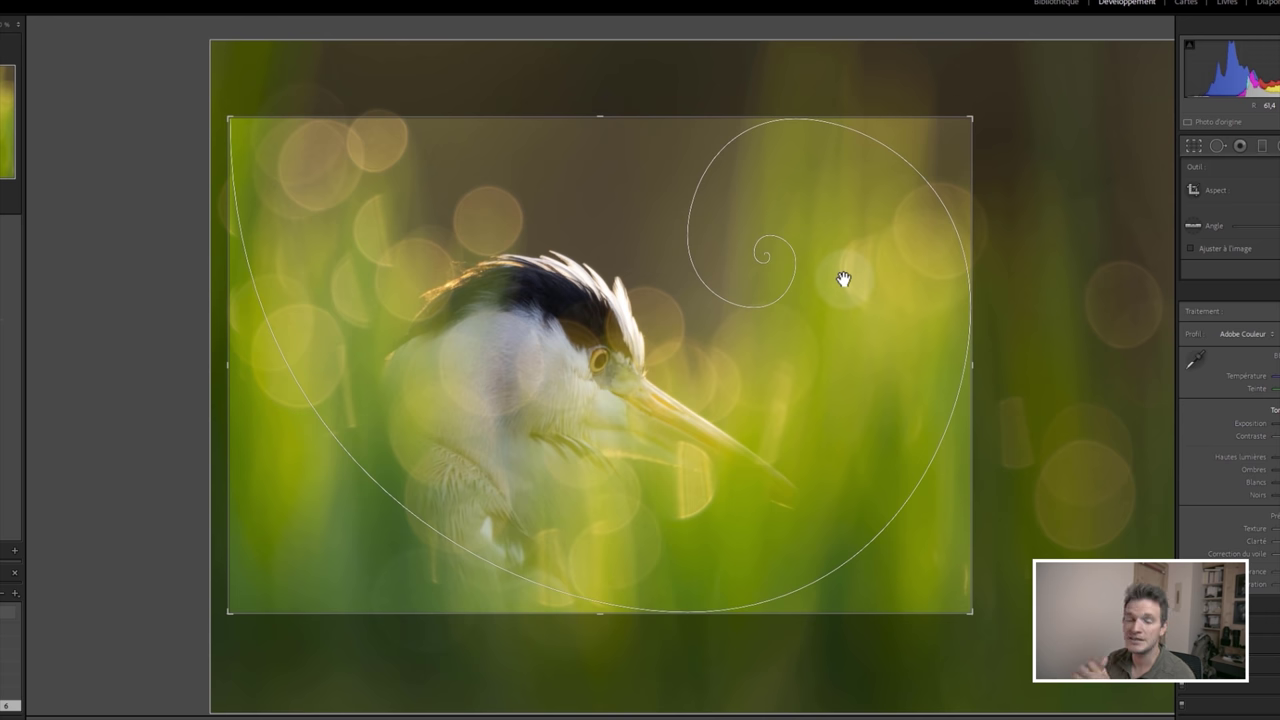
Reposition the heron, enlarge the crop toward the bottom-right, and apply it.
left_click_drag(834, 337, 866, 423)
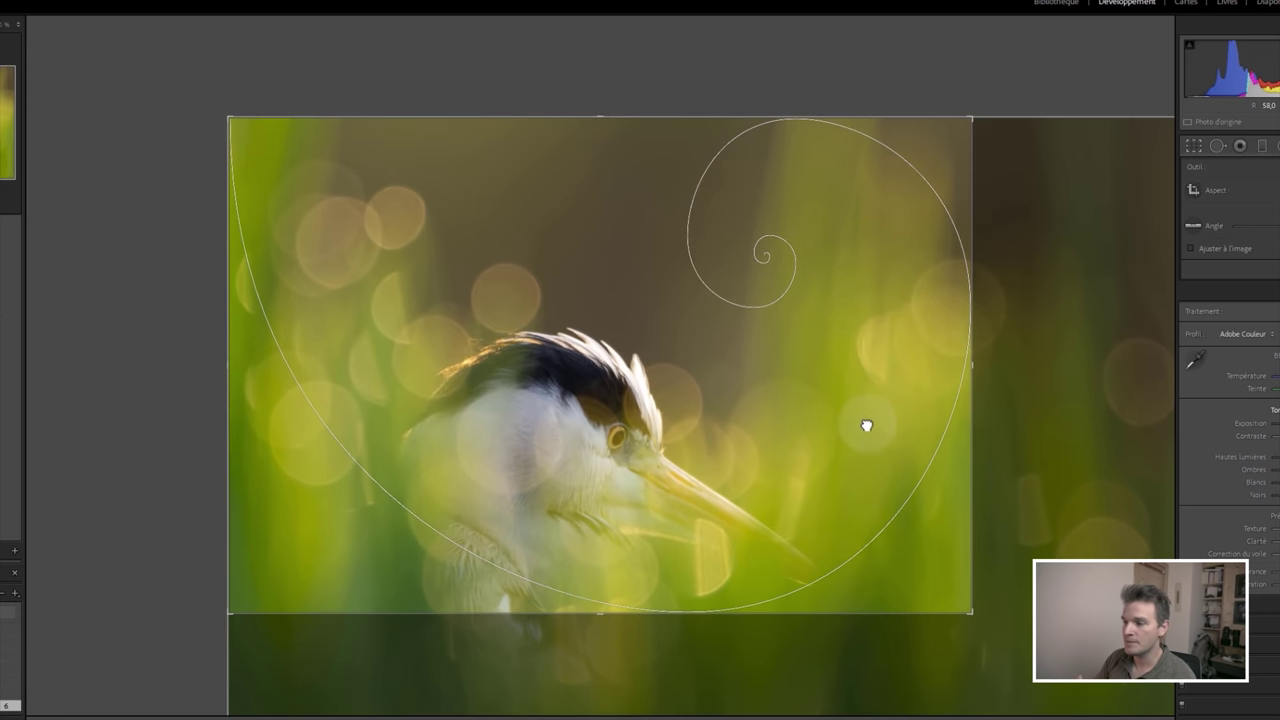
left_click_drag(976, 608, 1104, 713)
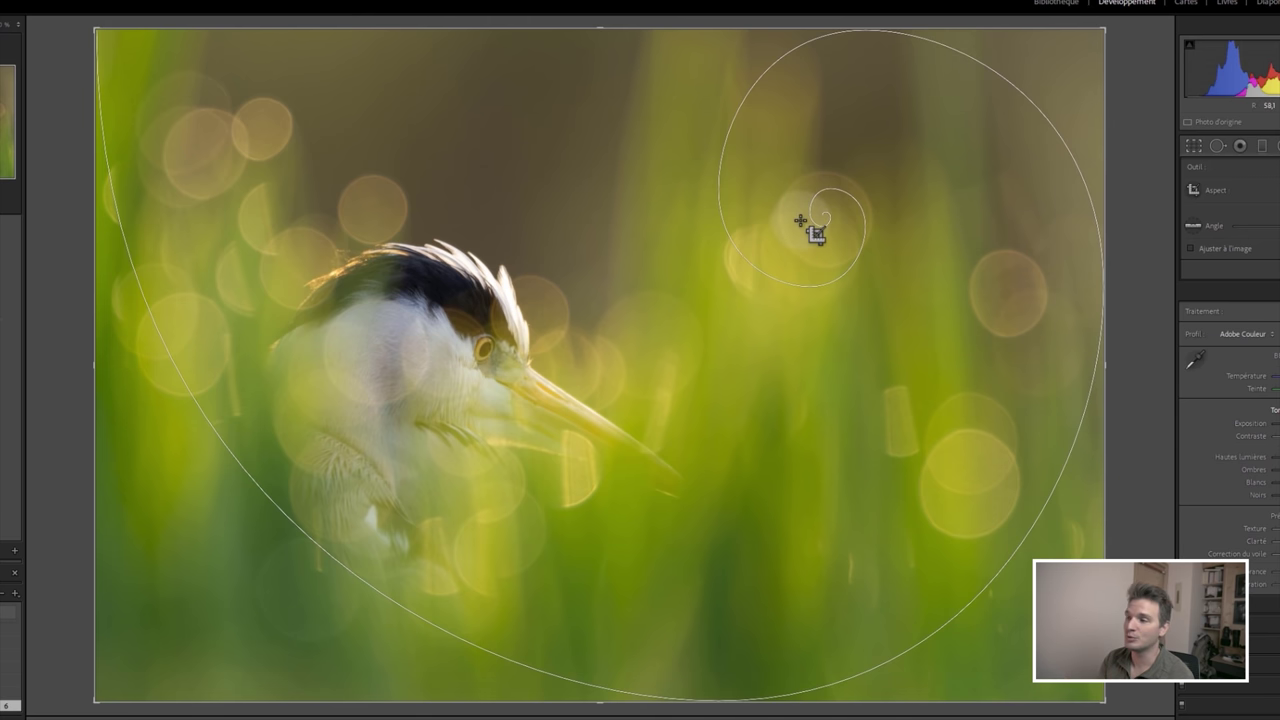
key("Return")
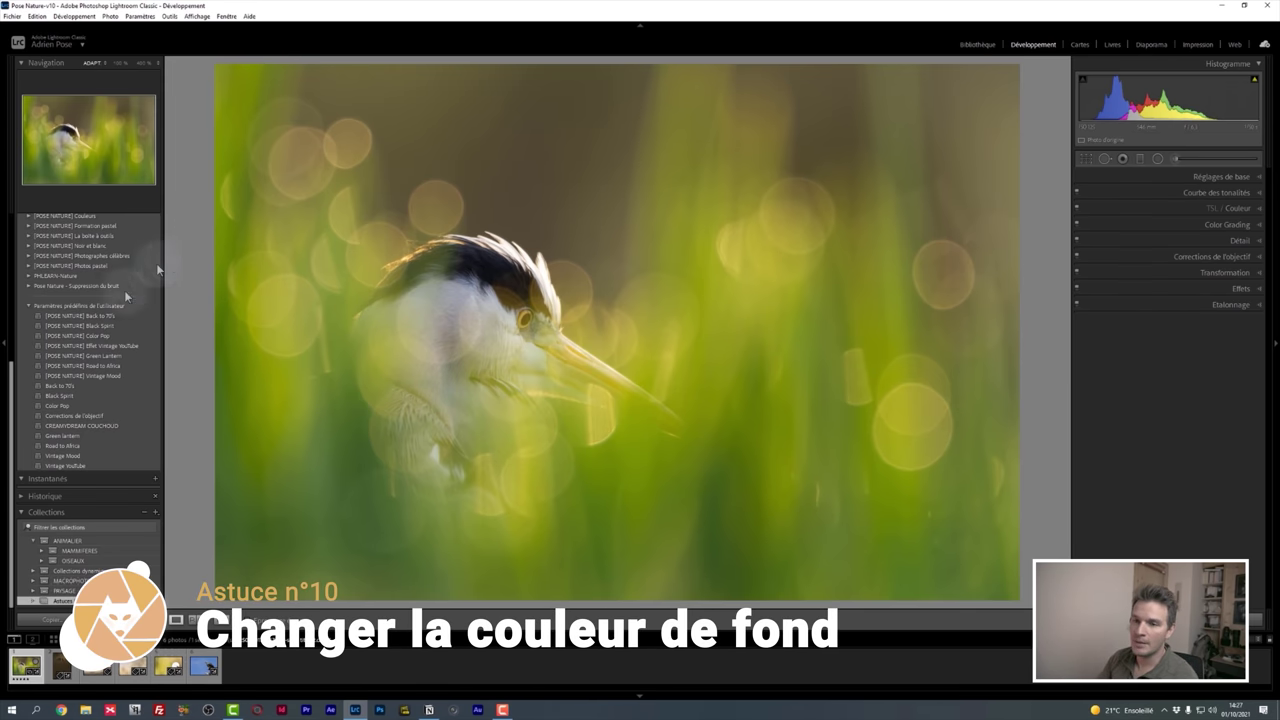
Hide both side panels and make the background around the heron white.
left_click(5, 342)
left_click(1274, 343)
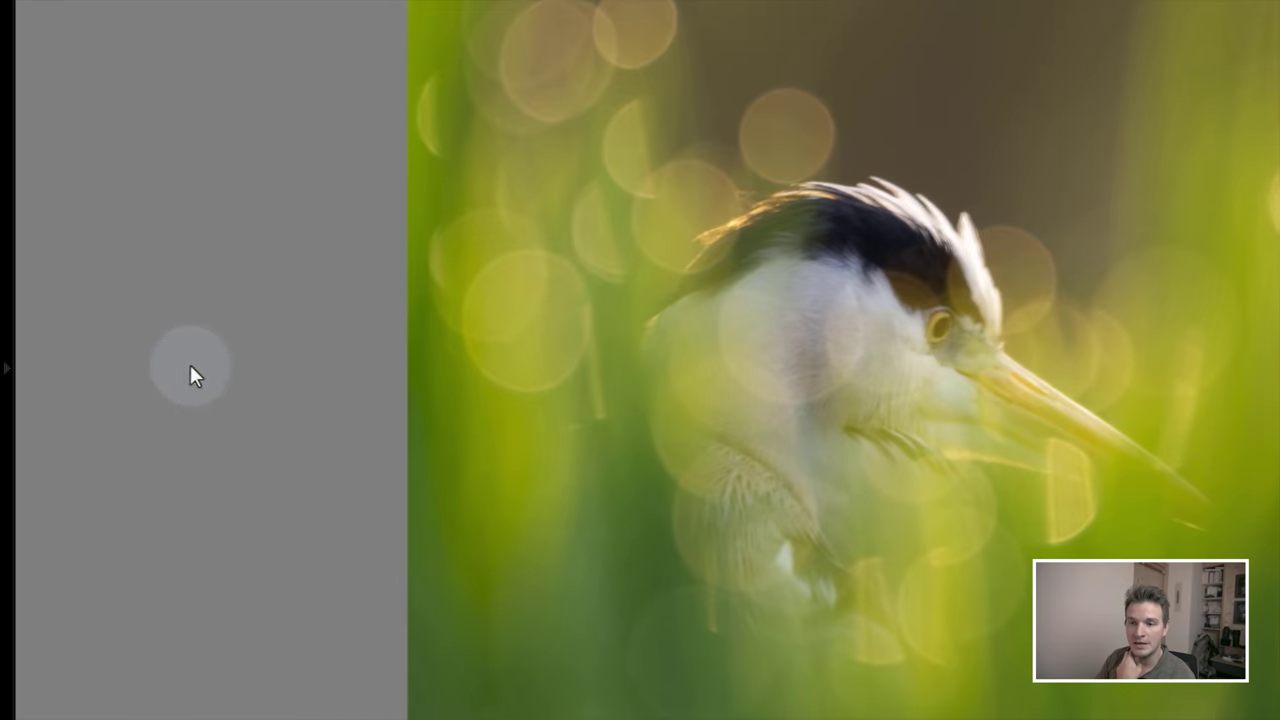
right_click(110, 347)
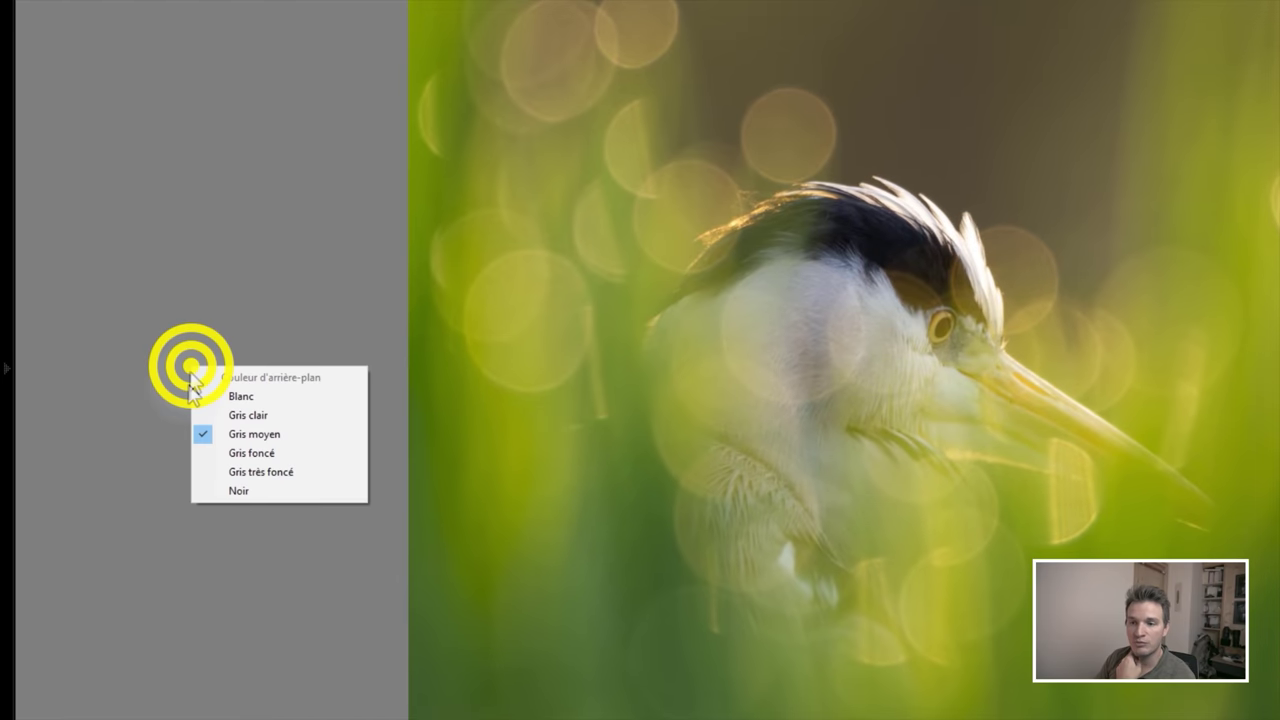
left_click(256, 401)
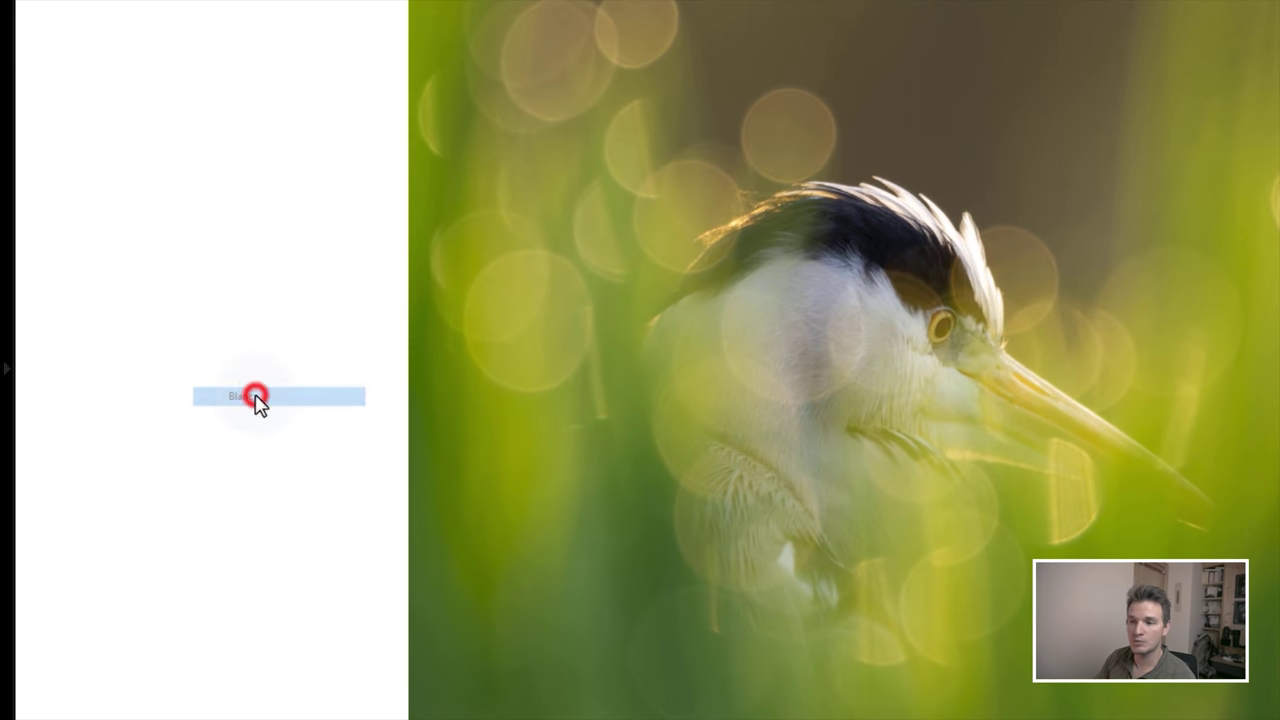
Try a very dark grey background, then settle on black around the heron.
right_click(138, 468)
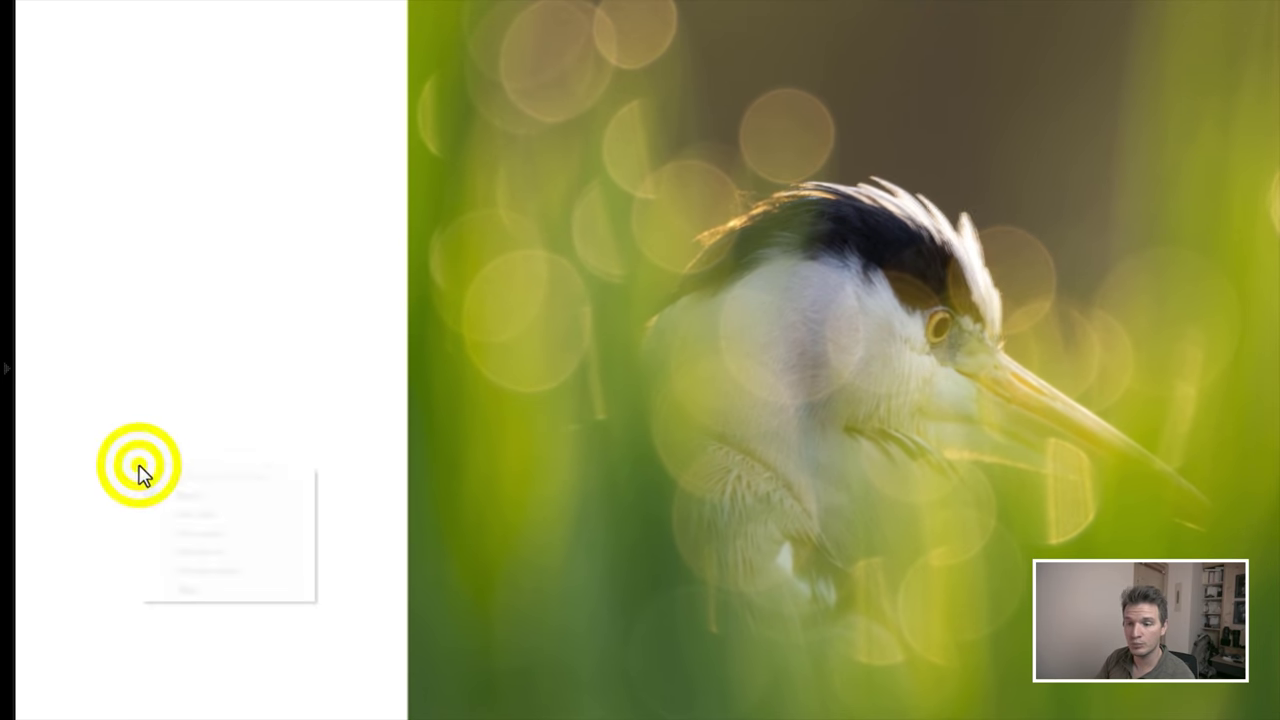
left_click(127, 462)
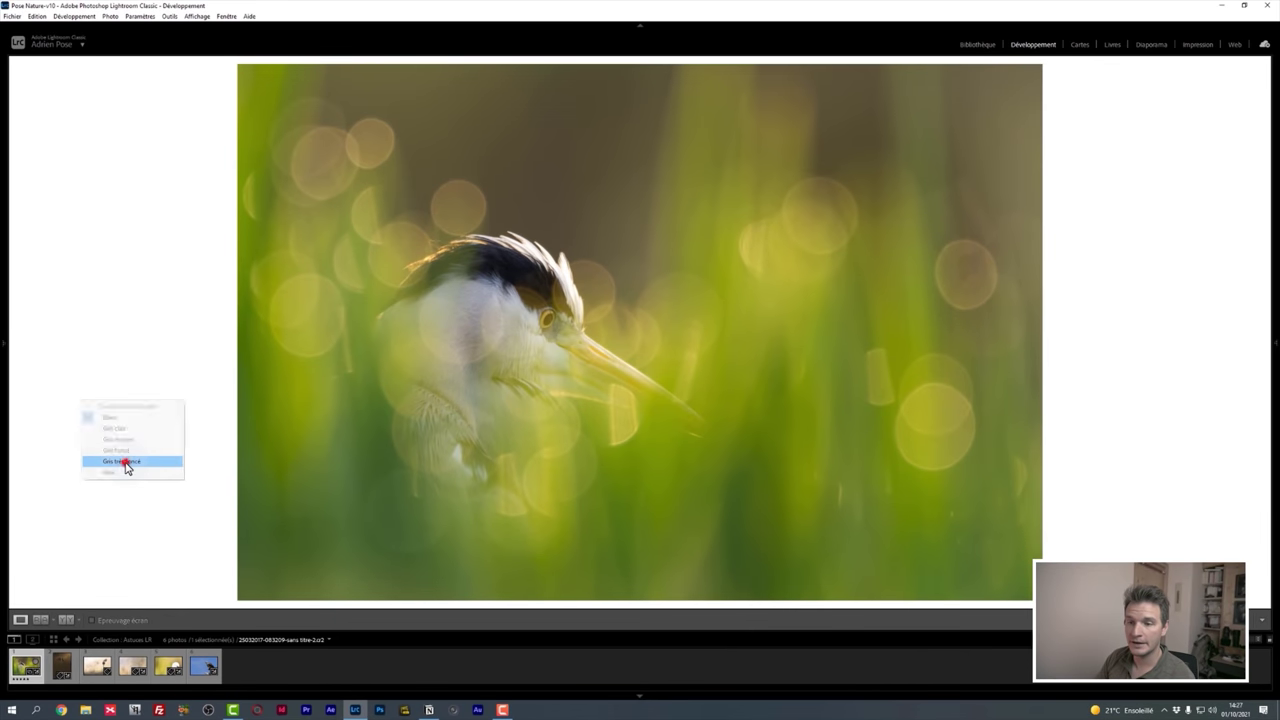
right_click(120, 408)
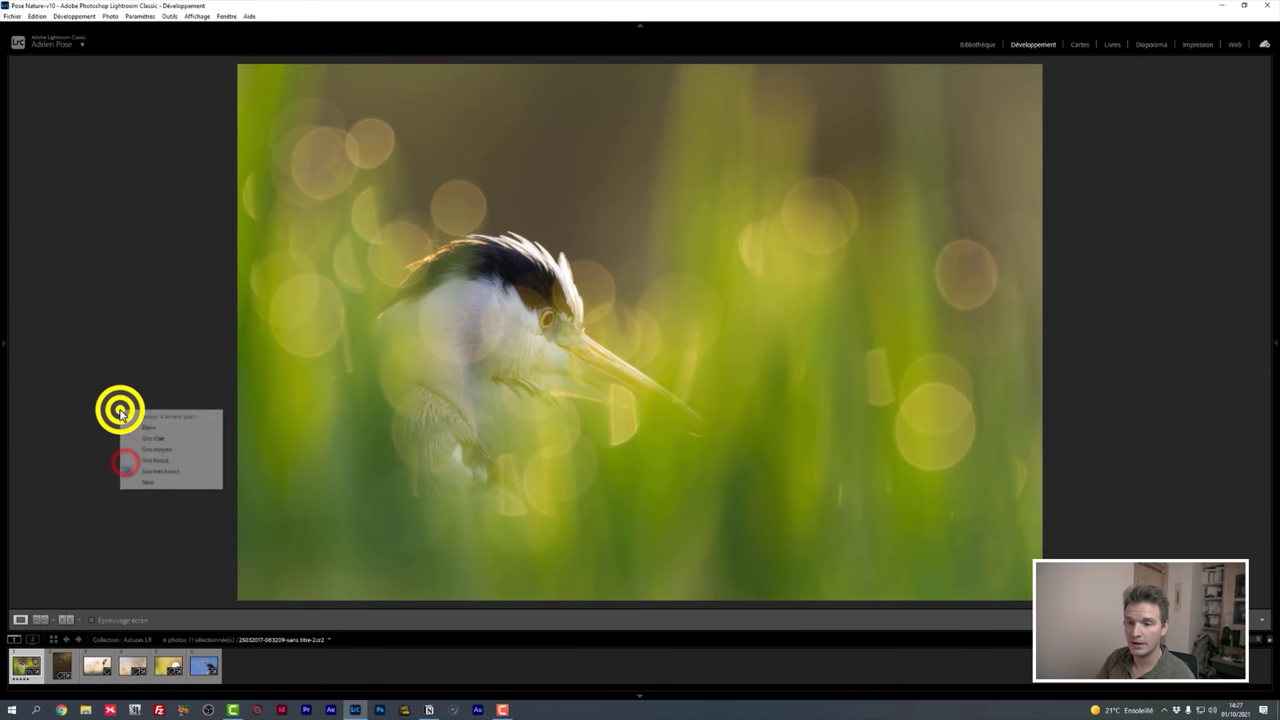
left_click(143, 478)
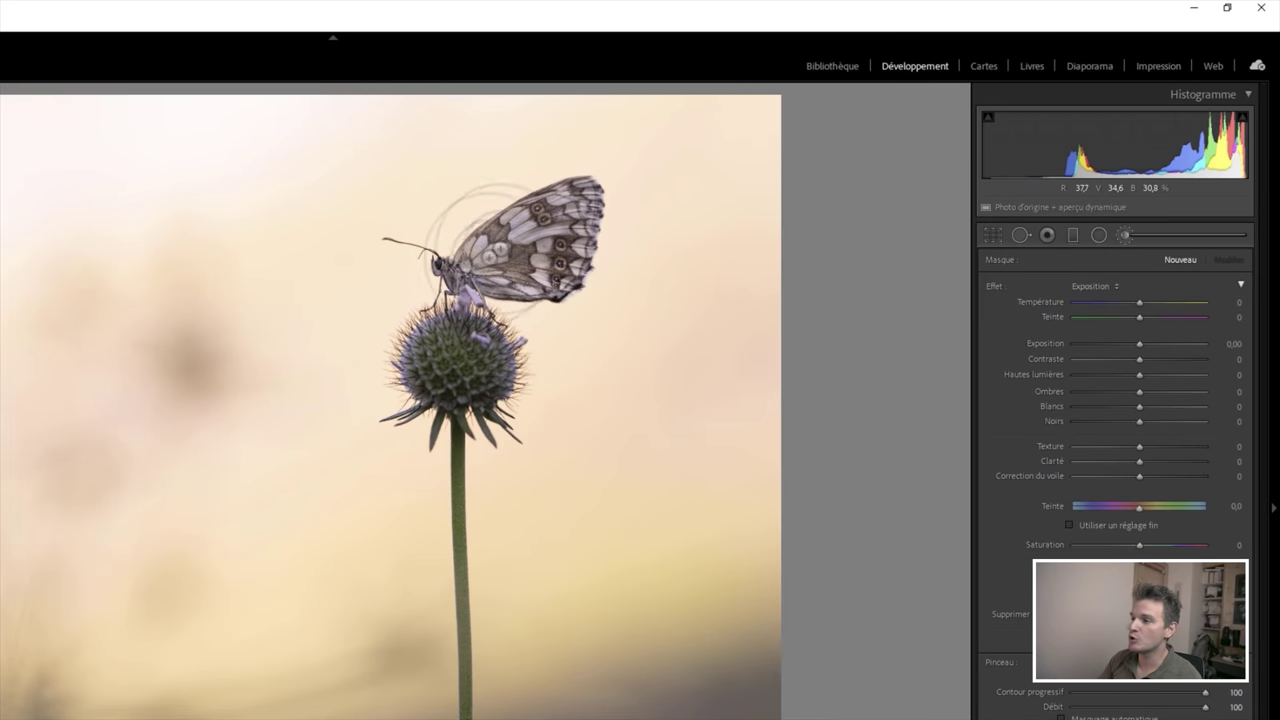
Paint a new brush mask on the butterfly's wing with Blancs and Hautes lumières at 100.
left_click(1122, 236)
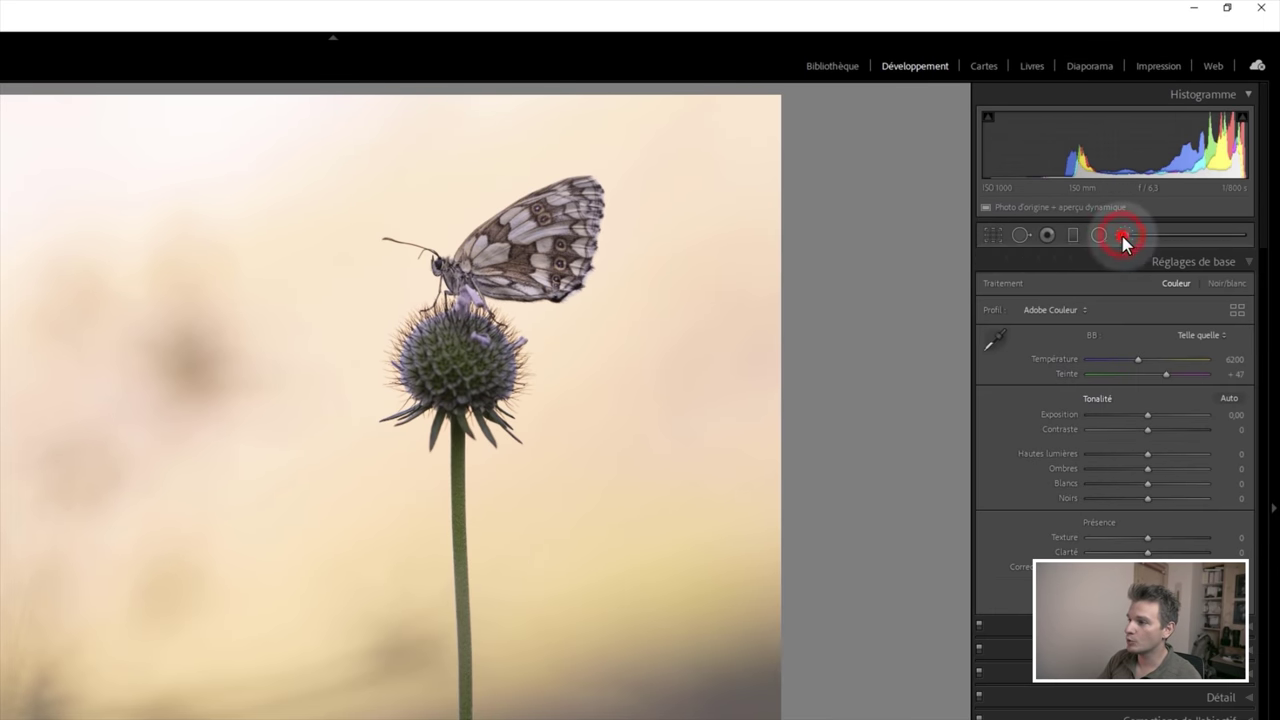
left_click(1122, 236)
left_click_drag(519, 240, 557, 214)
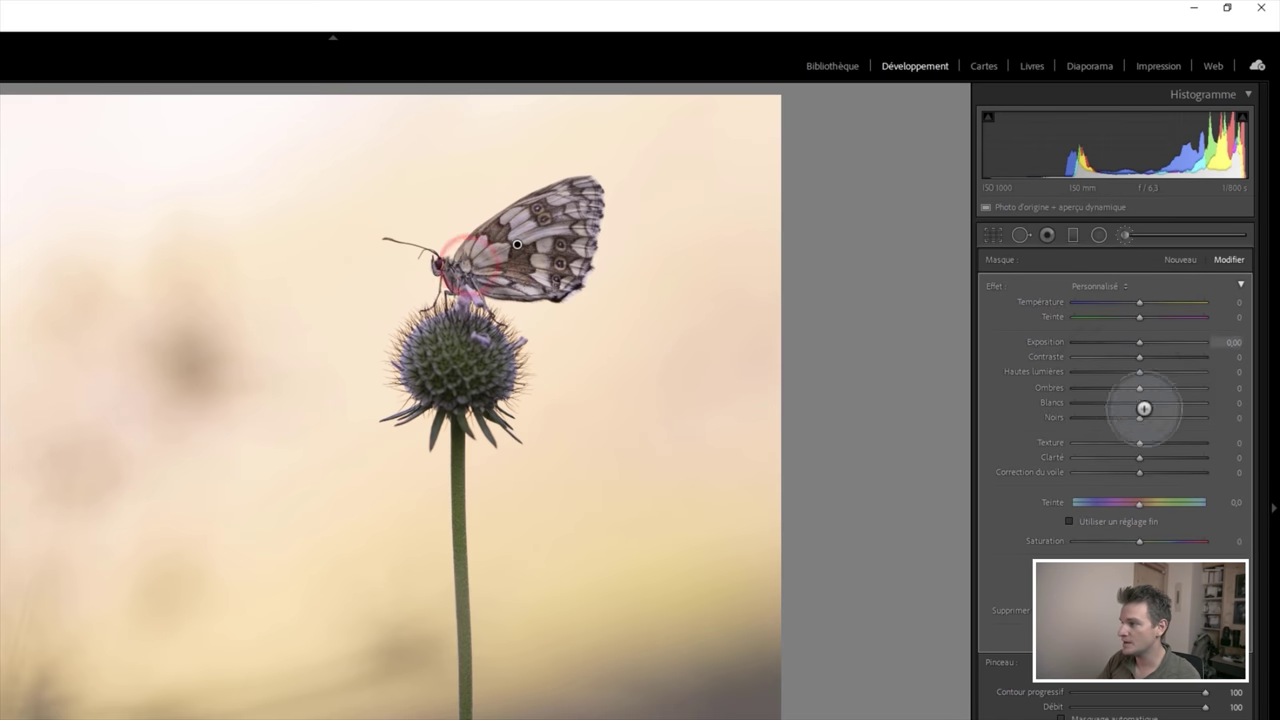
left_click_drag(1144, 402, 1182, 400)
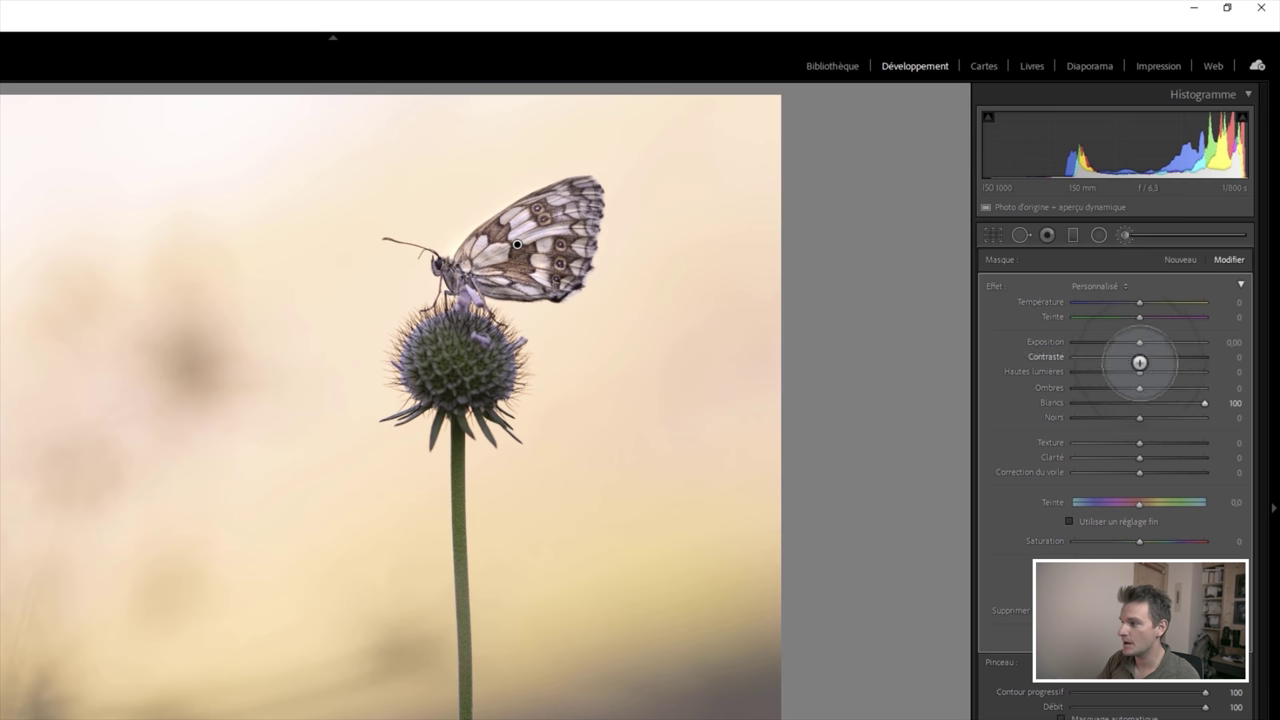
left_click_drag(1139, 371, 1201, 367)
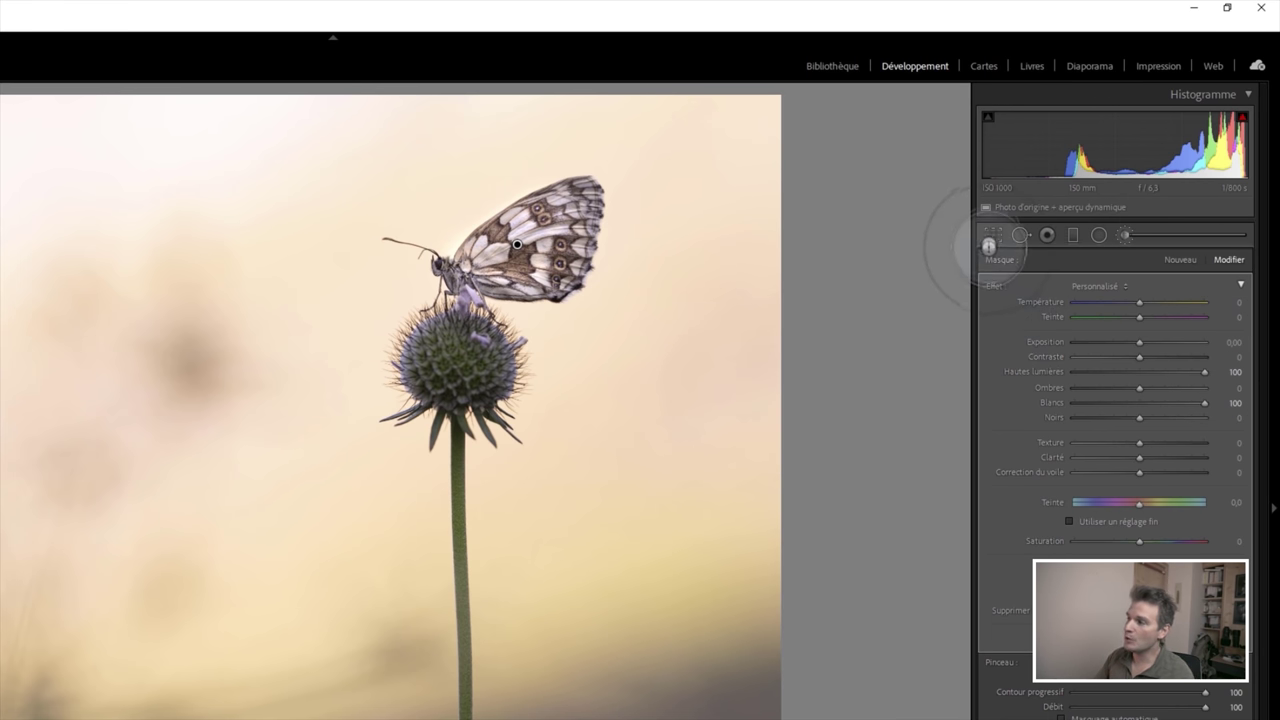
left_click(993, 235)
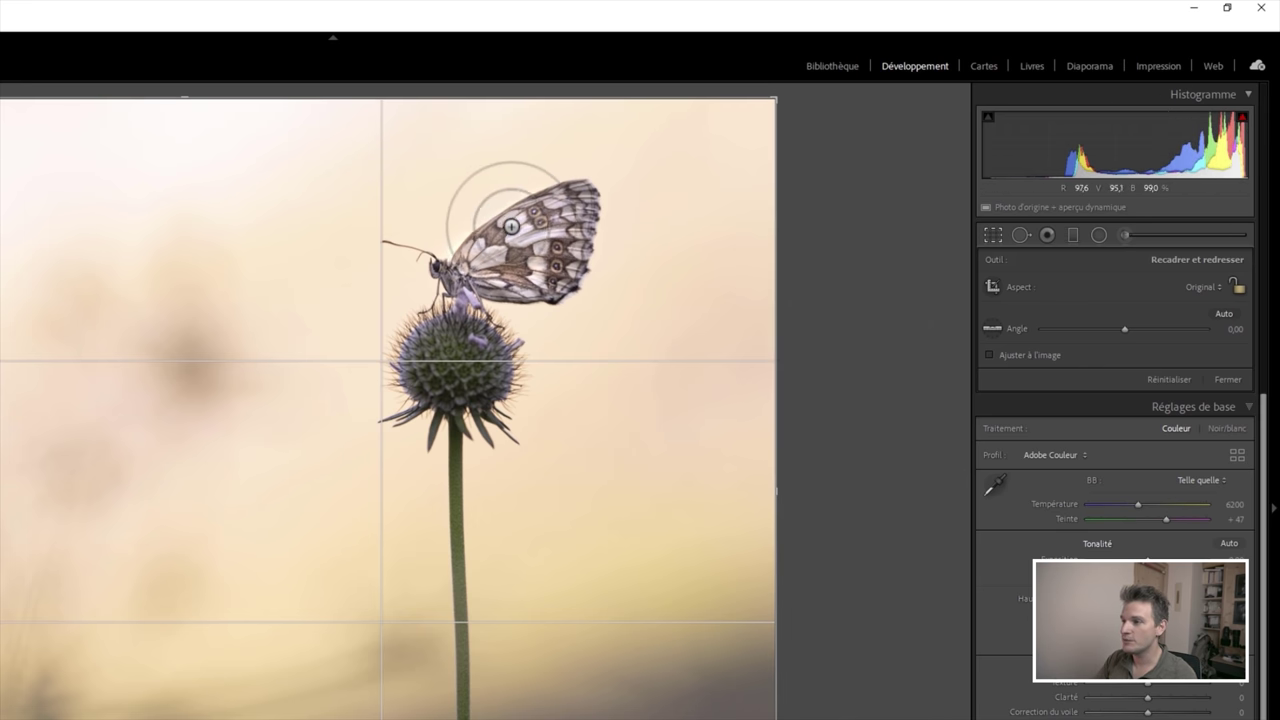
Draw a tiny custom crop rectangle over a patch of the butterfly's wing.
left_click(508, 226)
left_click_drag(524, 244, 551, 278)
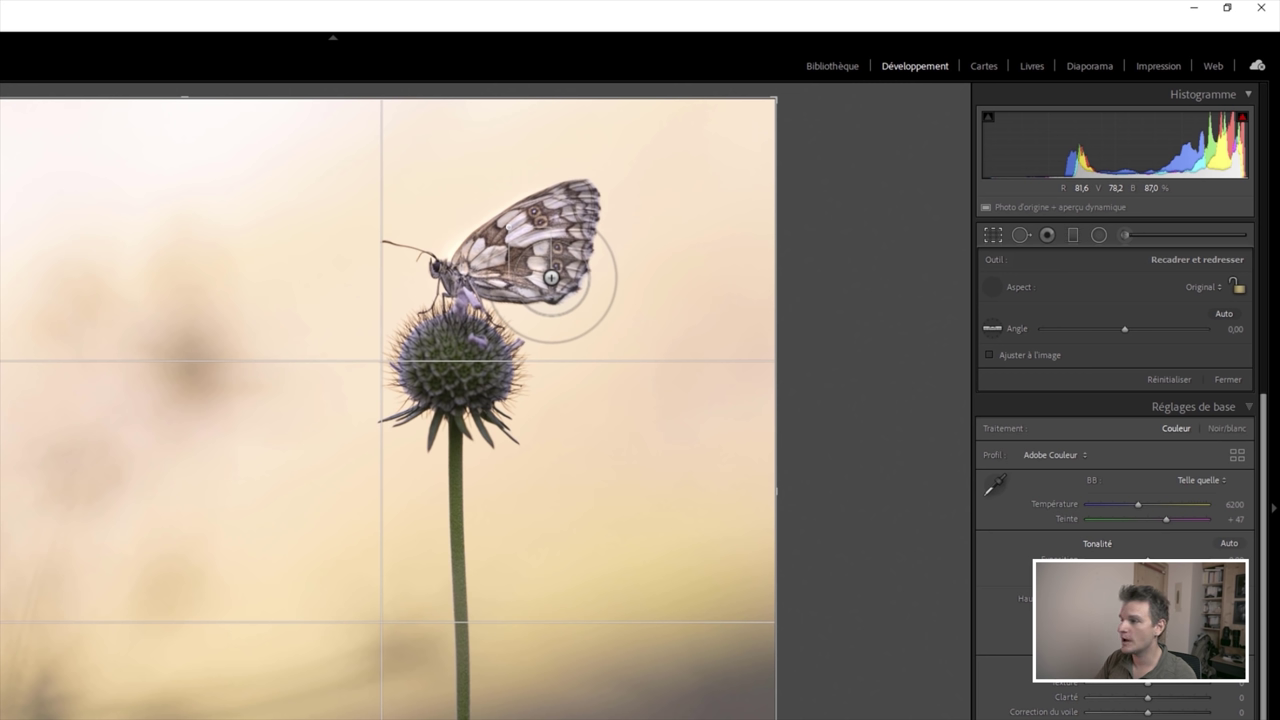
left_click_drag(551, 277, 556, 275)
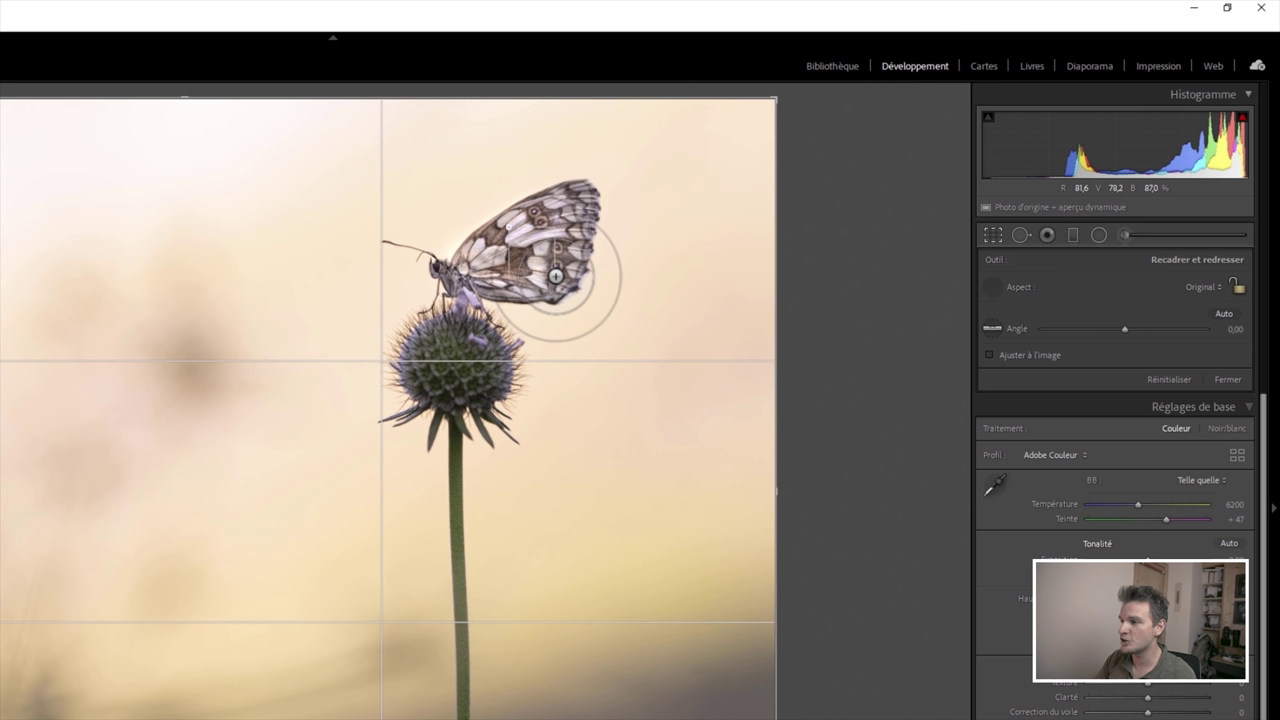
left_click(556, 275)
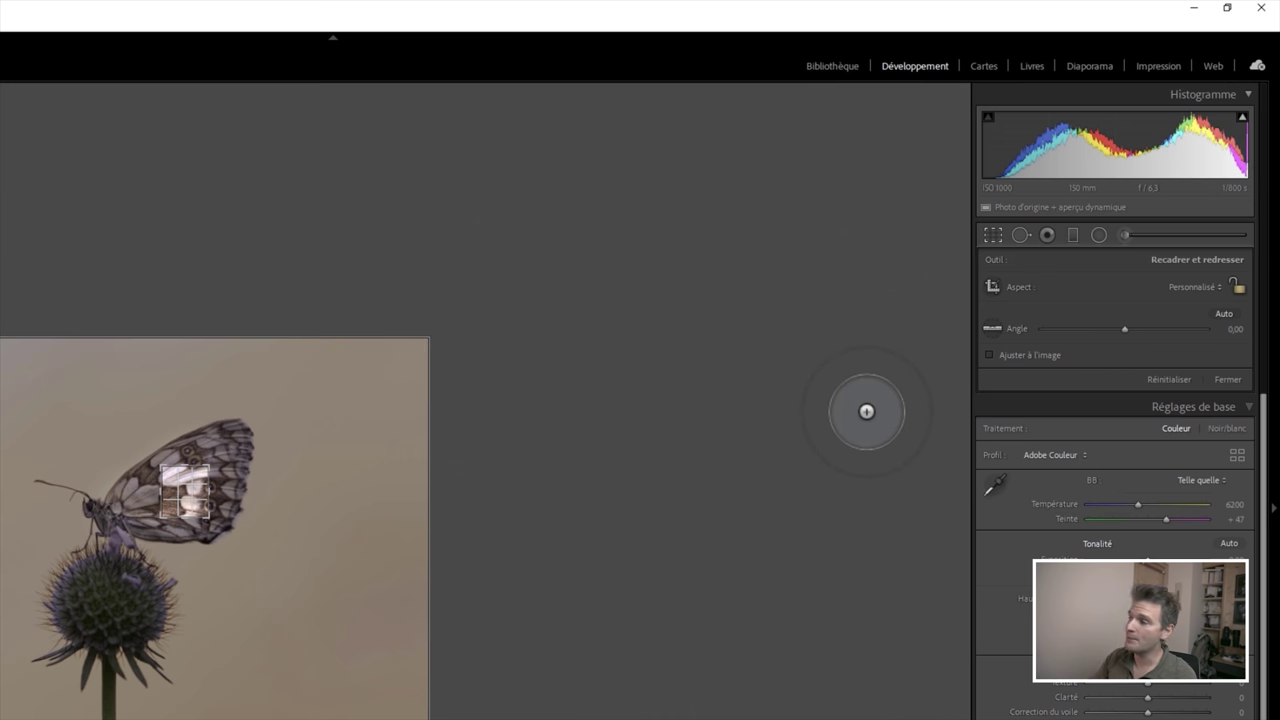
Reopen the wing mask and pull its Hautes lumières and Blancs sliders down slightly.
left_click(1125, 235)
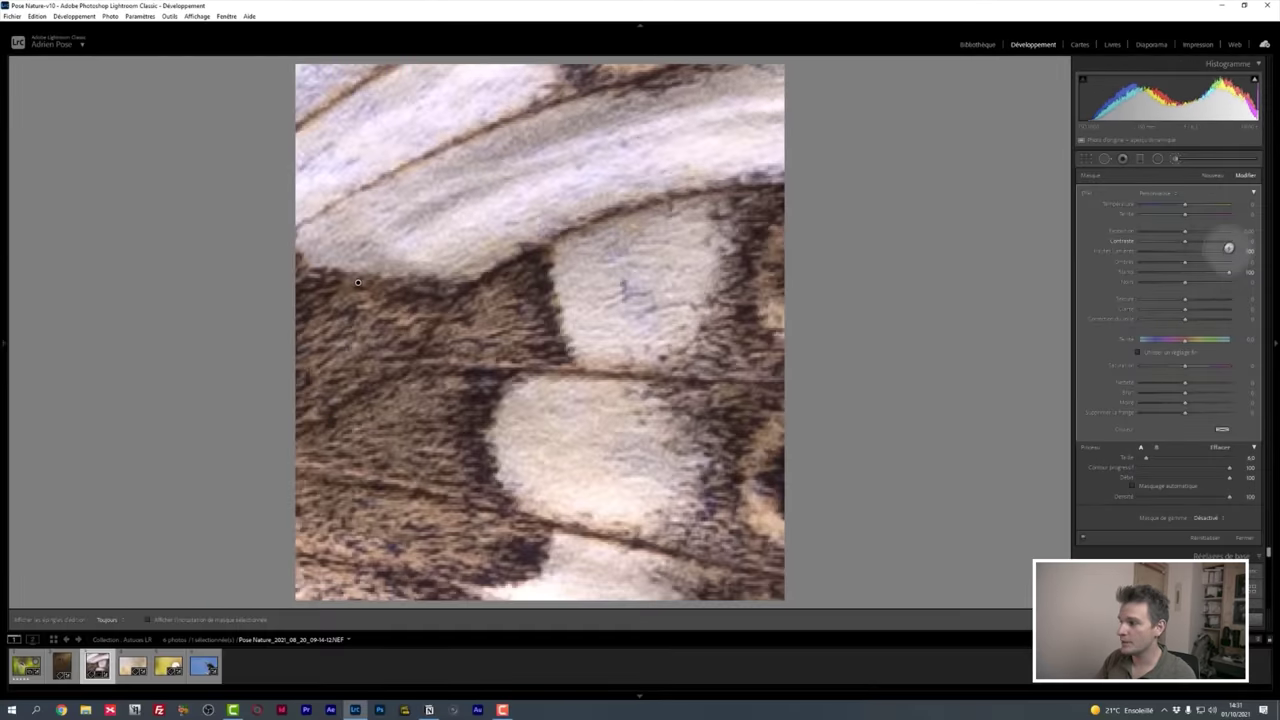
left_click_drag(1222, 252, 1200, 251)
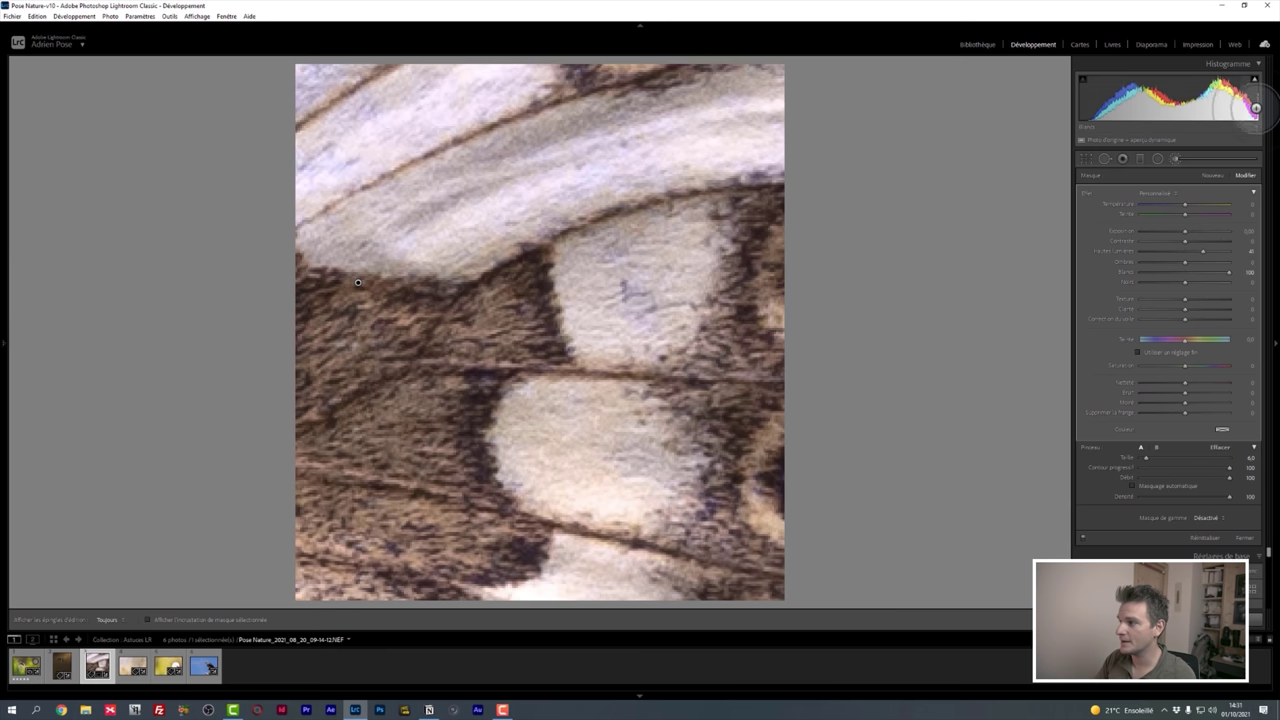
left_click_drag(1227, 268, 1218, 268)
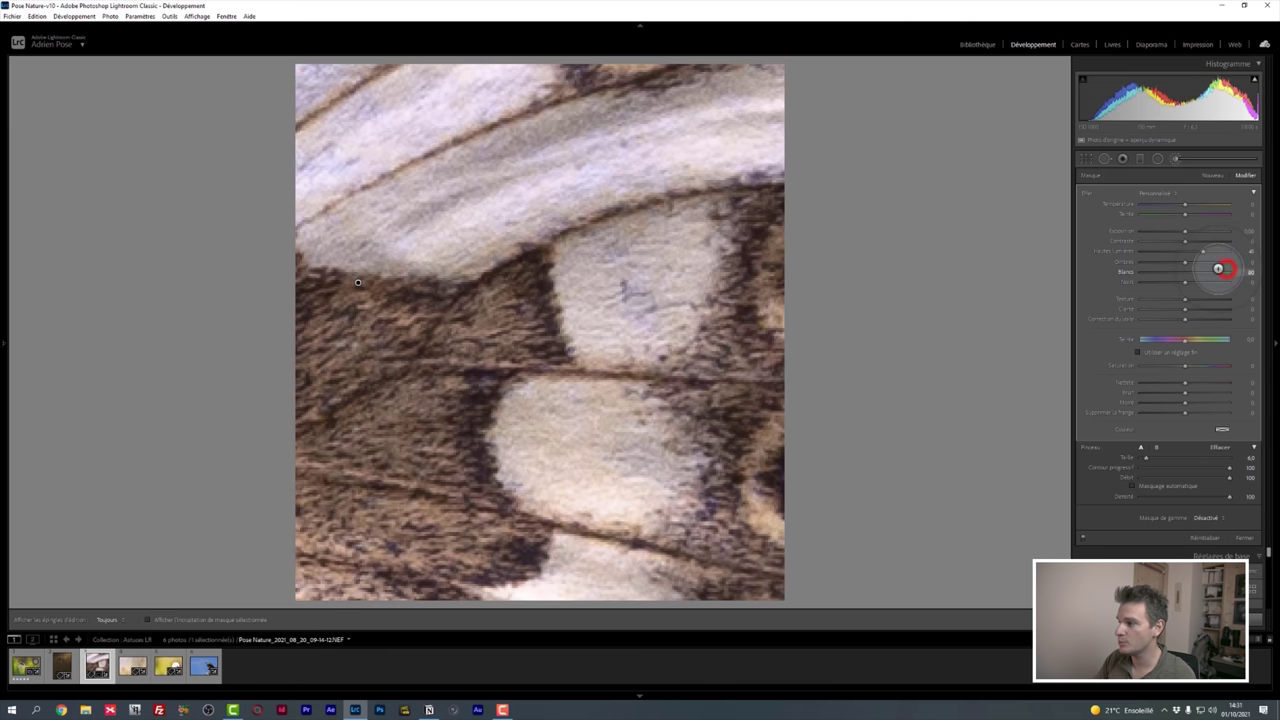